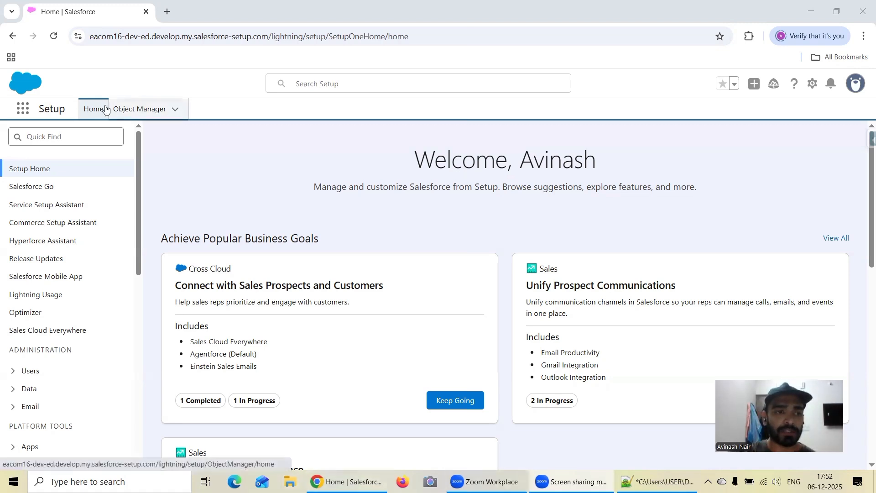
Launch Analytics Studio and open the Opportunity SAQL Dataset as a new lens.
click(27, 107)
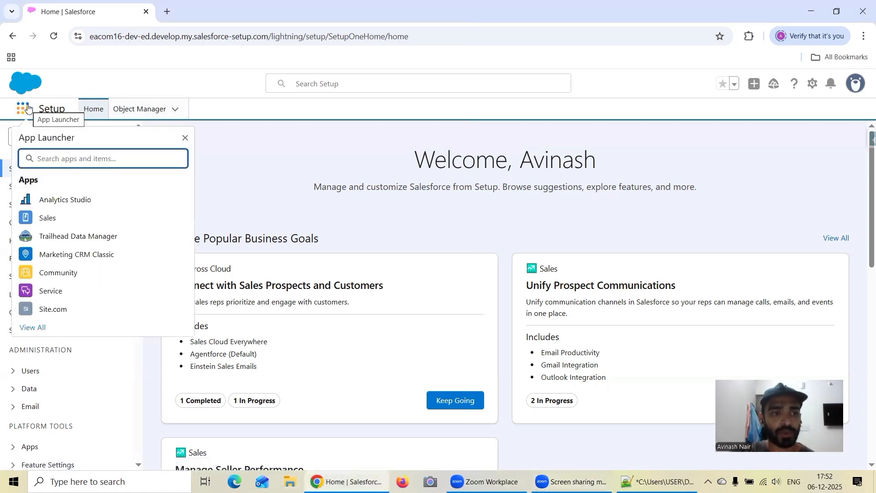
click(75, 203)
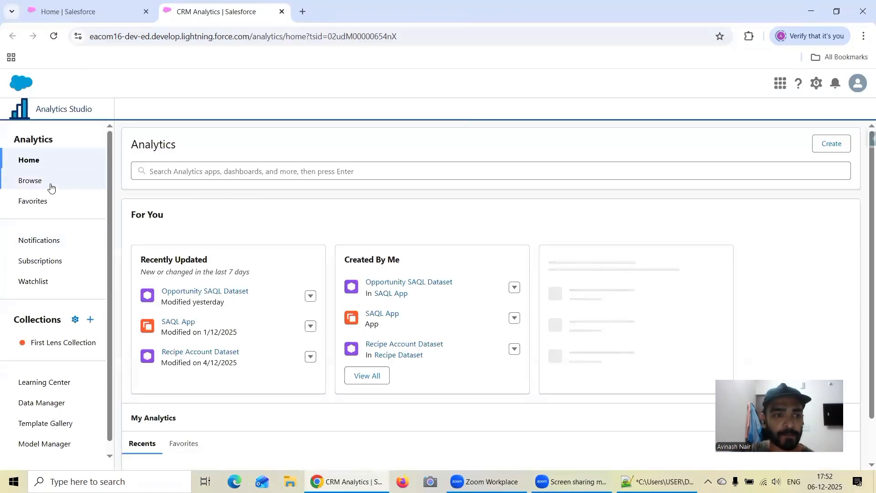
click(199, 293)
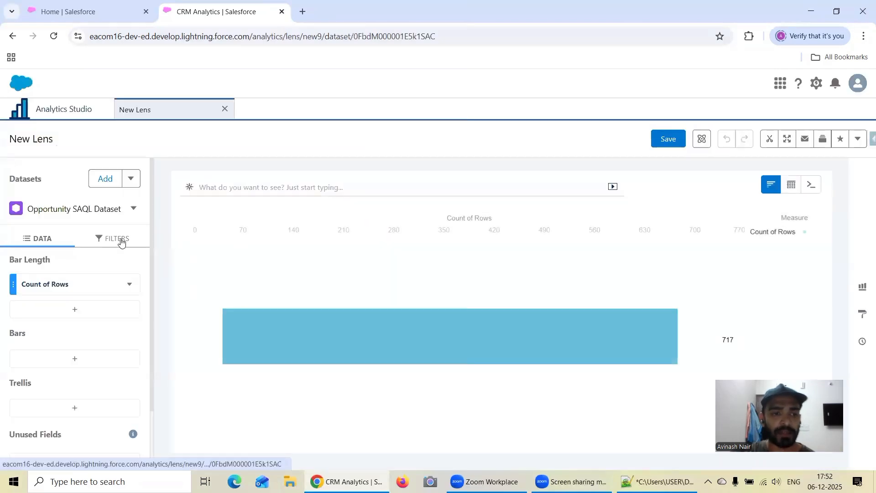
click(119, 239)
click(44, 242)
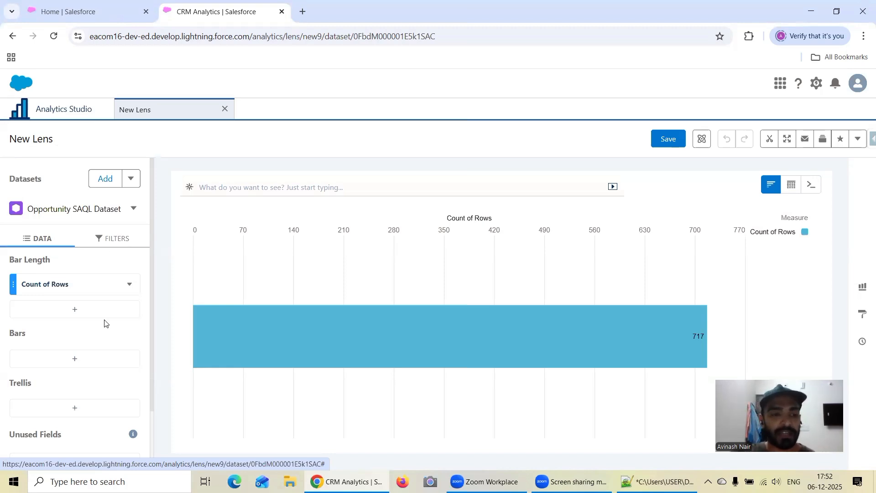
Start a custom absolute filter on Created Date with the operator Less Than Or Equal To.
click(112, 238)
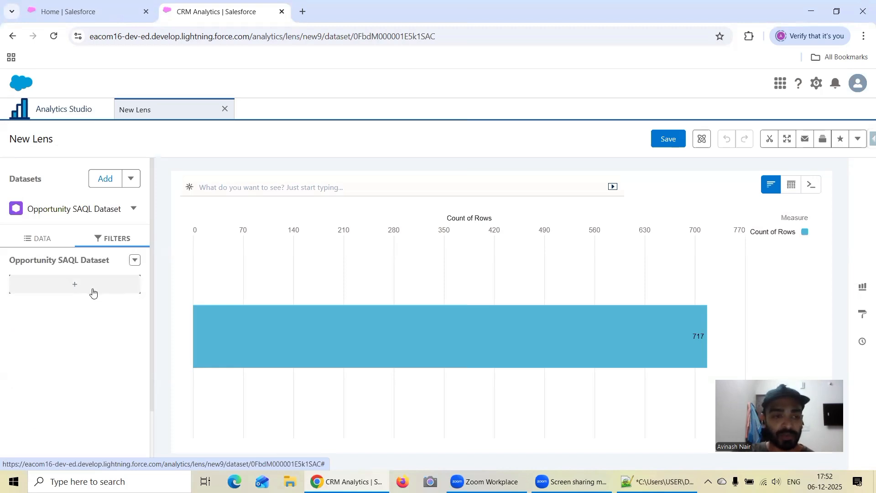
click(75, 285)
click(202, 386)
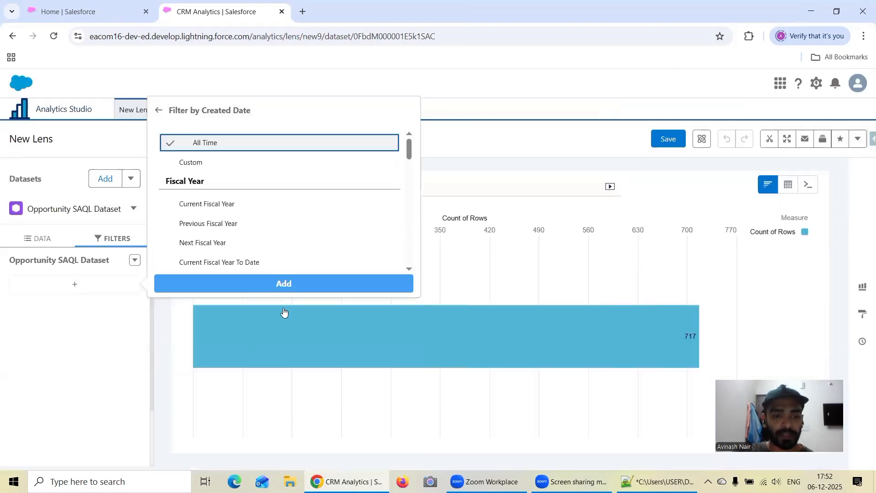
click(199, 163)
click(270, 194)
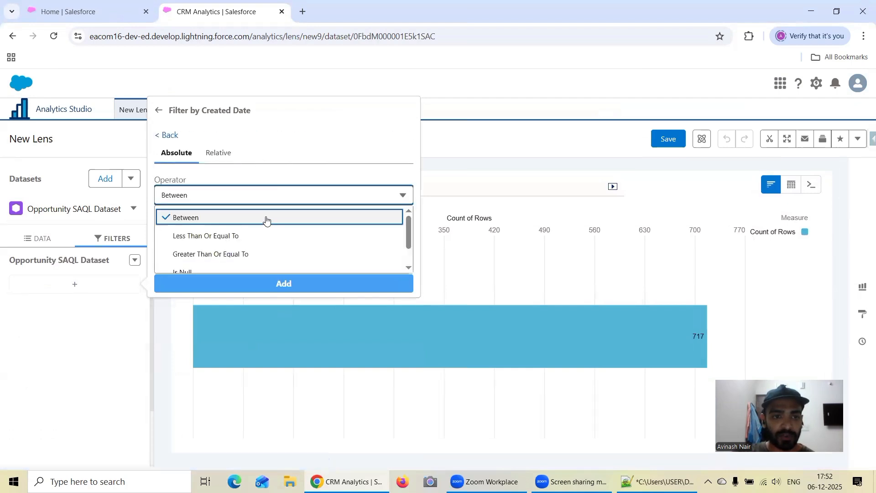
scroll(292, 239, down, 2)
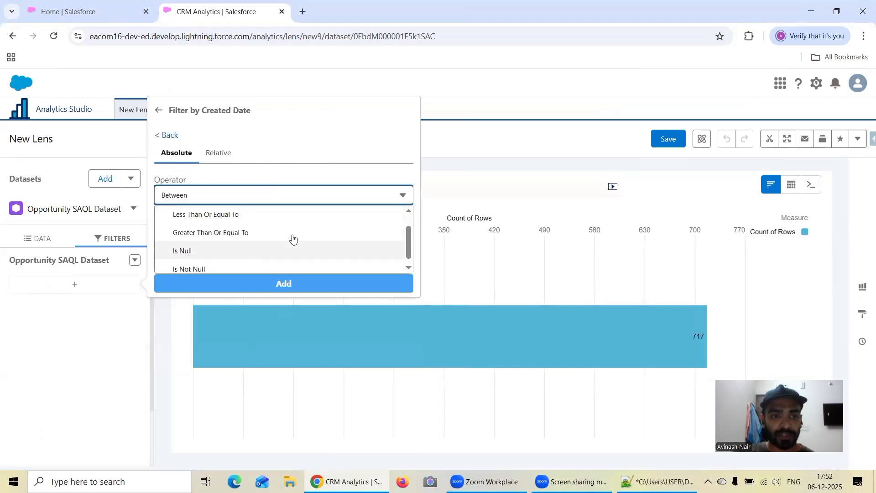
scroll(290, 239, up, 3)
click(231, 238)
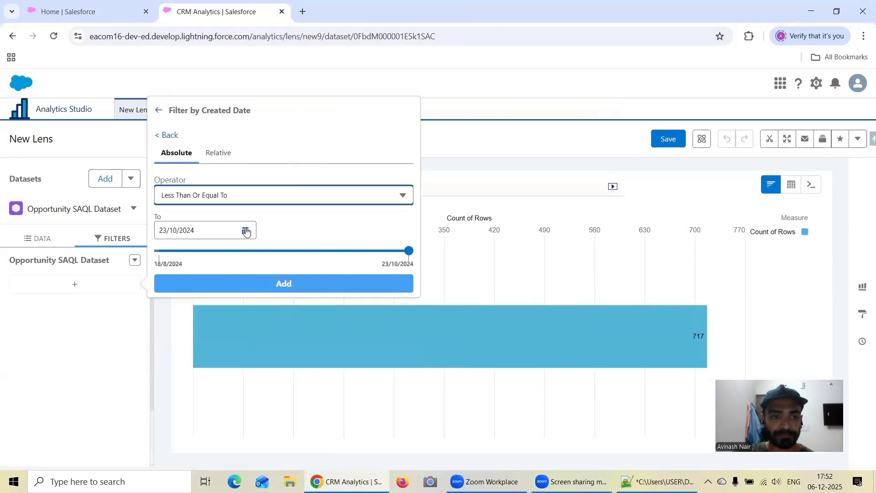
Choose 23/10/2024 as the end date and add the Created Date filter to the lens.
click(246, 231)
click(294, 252)
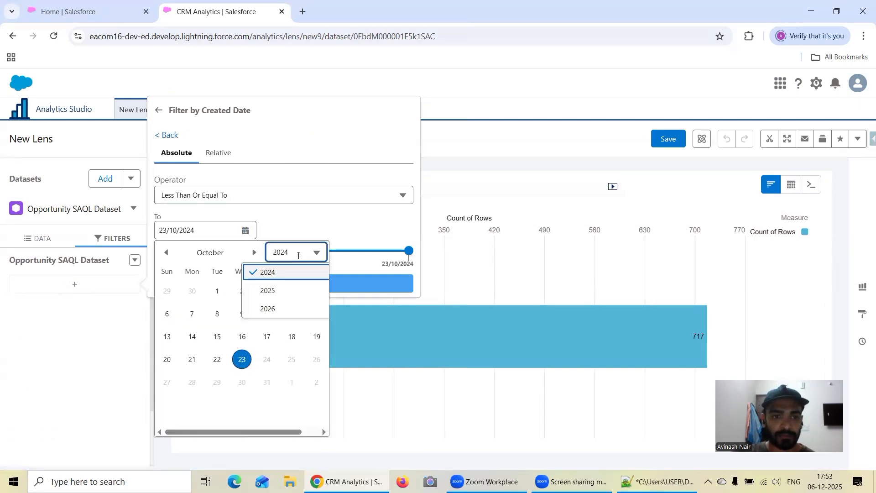
click(290, 291)
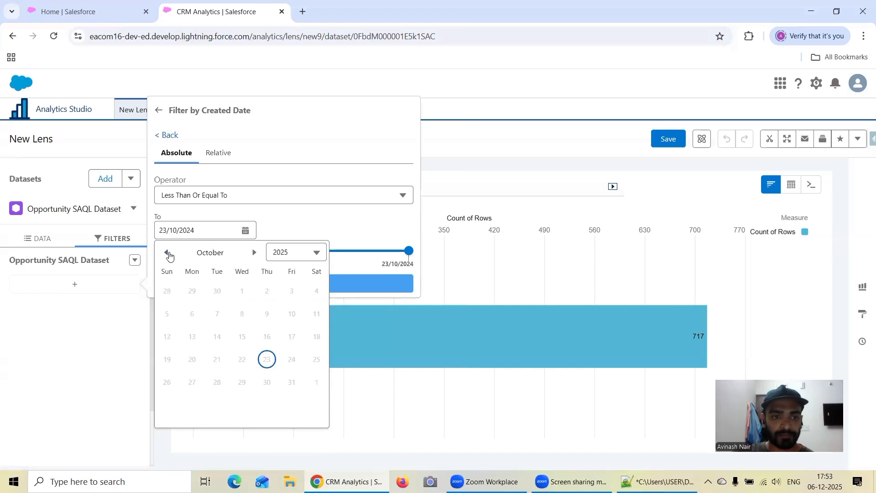
click(167, 254)
click(168, 254)
click(168, 253)
click(167, 253)
click(167, 253)
click(167, 253)
click(167, 253)
click(167, 254)
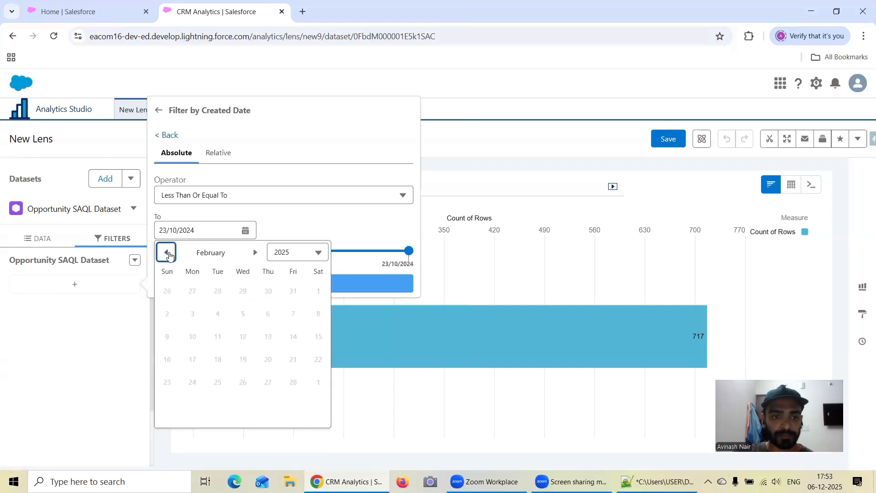
click(167, 253)
click(167, 253)
click(167, 253)
click(167, 253)
click(167, 254)
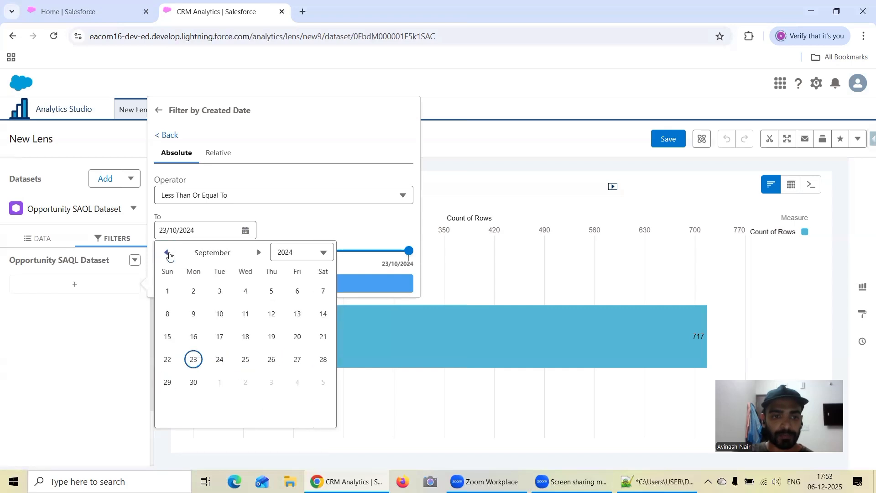
click(257, 252)
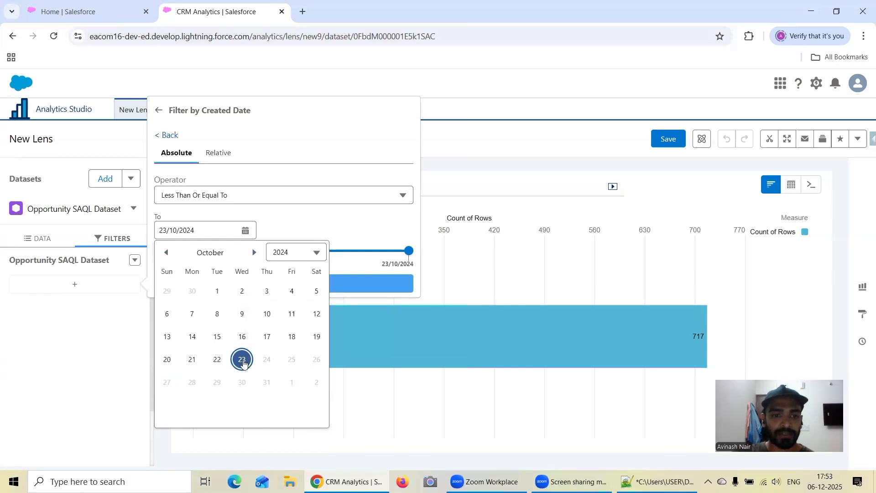
click(245, 359)
click(282, 284)
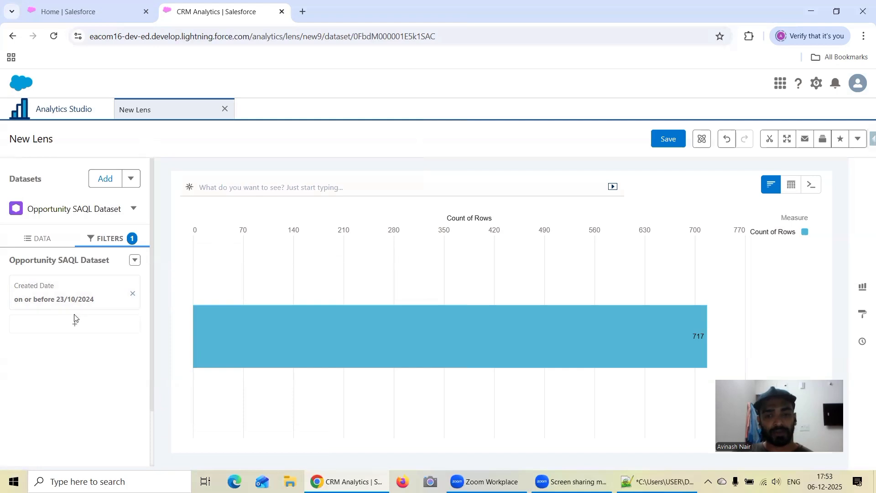
Start a second filter on Close Date using a custom absolute date range.
click(73, 328)
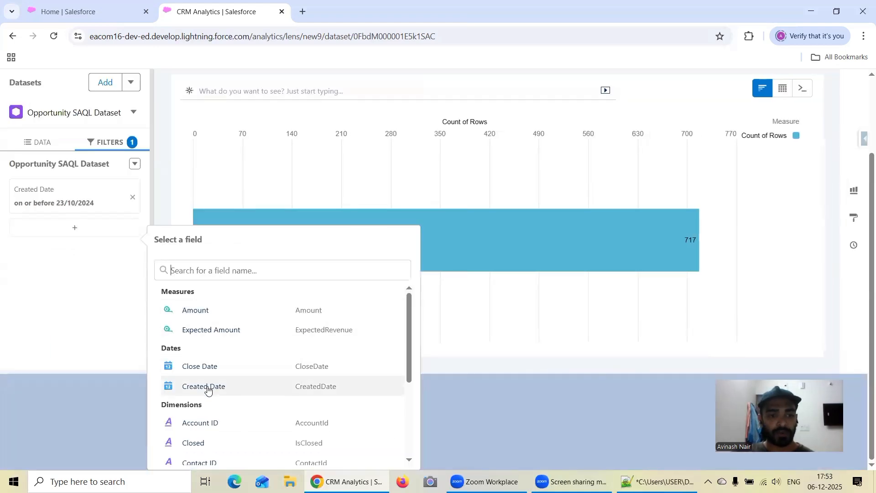
click(206, 368)
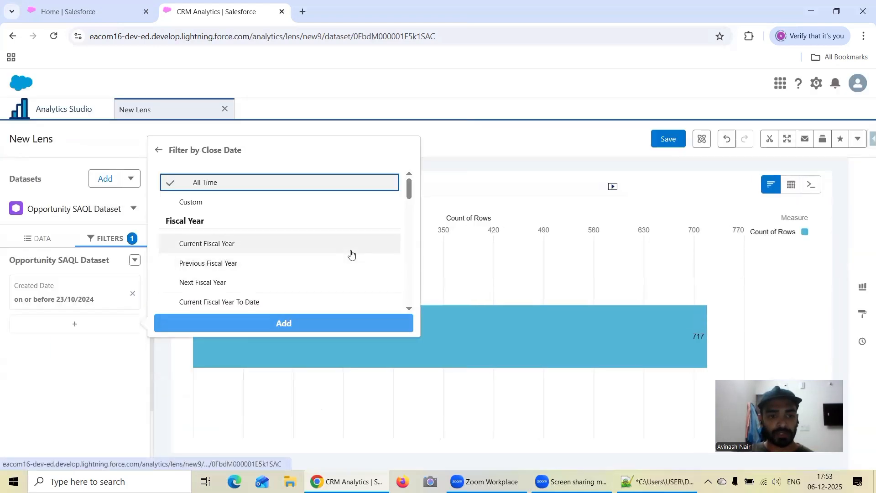
scroll(351, 255, down, 2)
scroll(352, 254, down, 3)
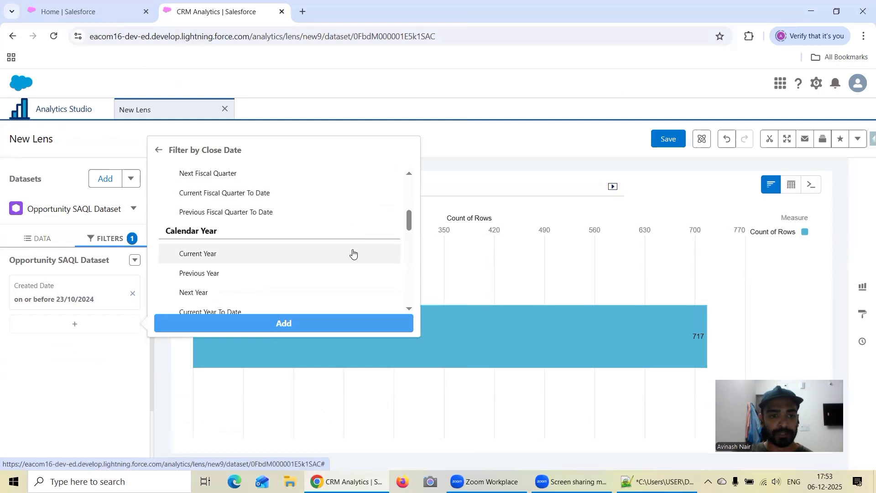
scroll(329, 223, up, 5)
click(217, 203)
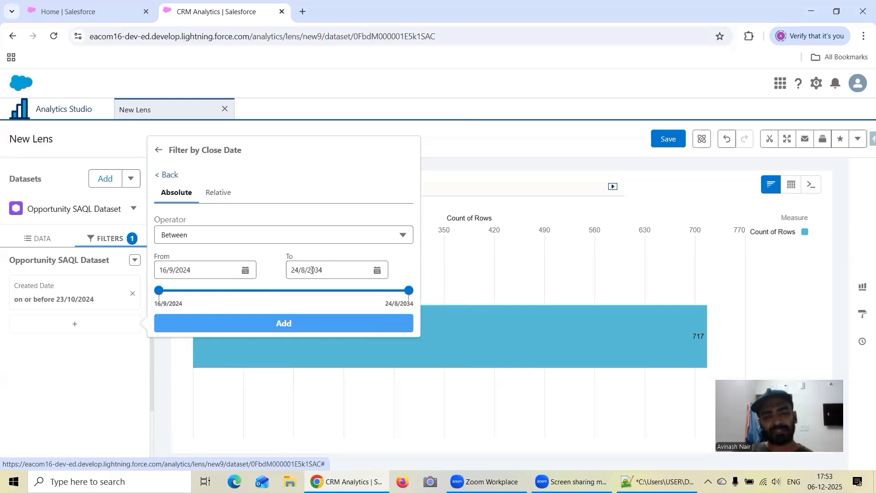
Set the Close Date range to start on 24/9/2024 and add the filter with the Between operator.
click(245, 271)
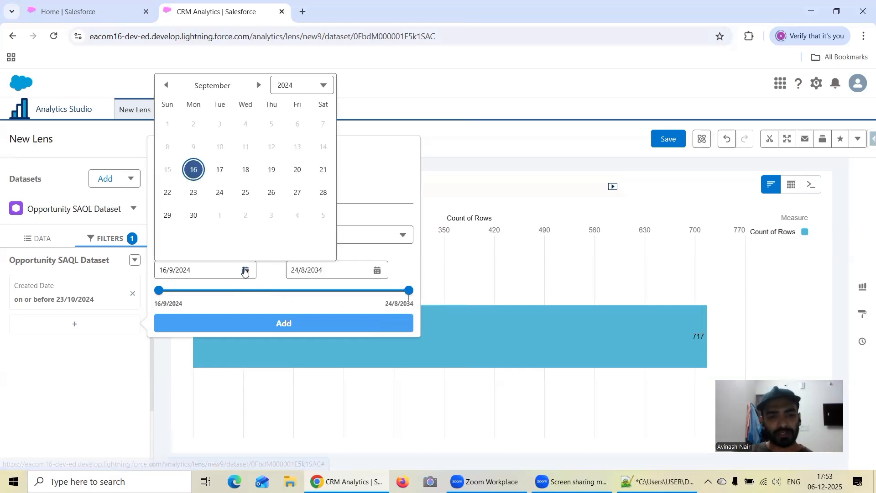
click(220, 193)
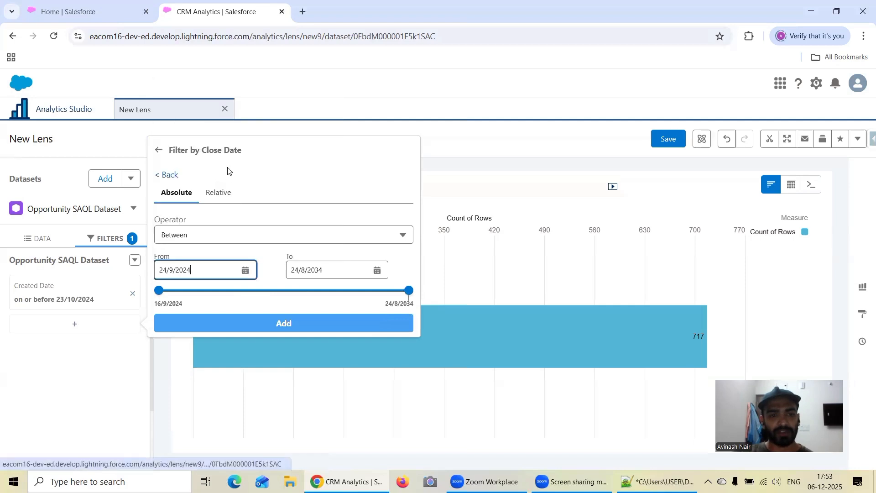
click(243, 273)
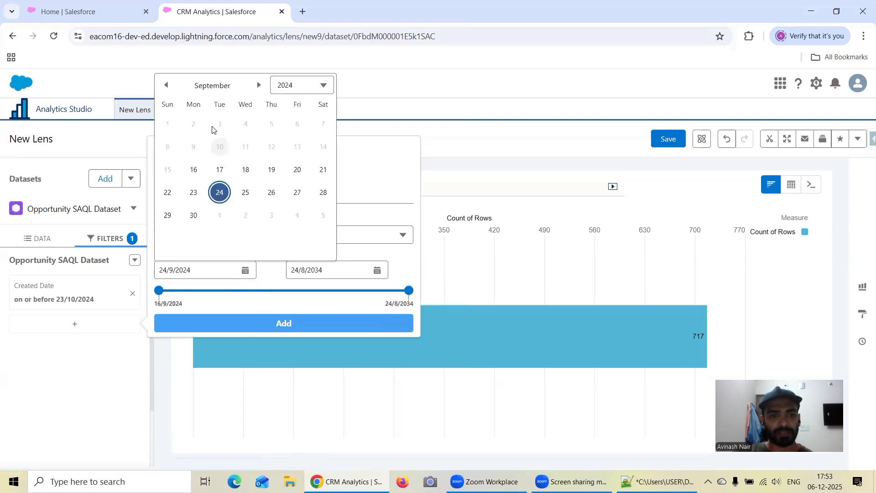
click(166, 85)
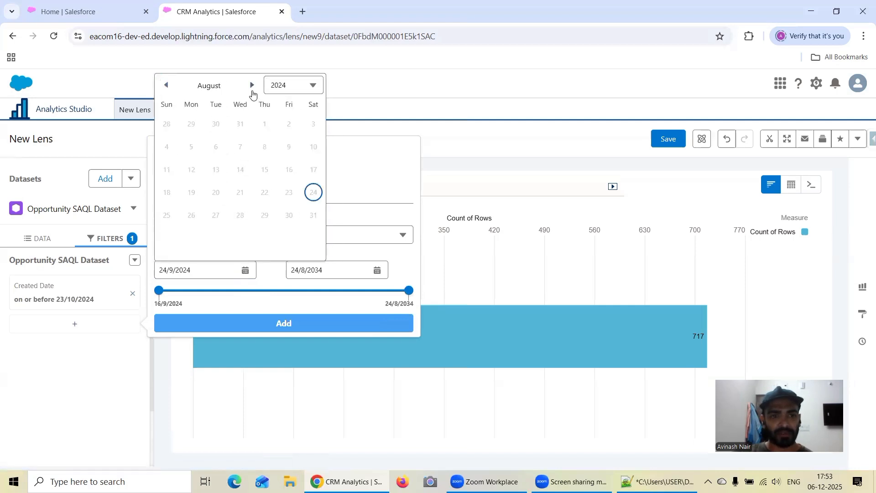
click(252, 86)
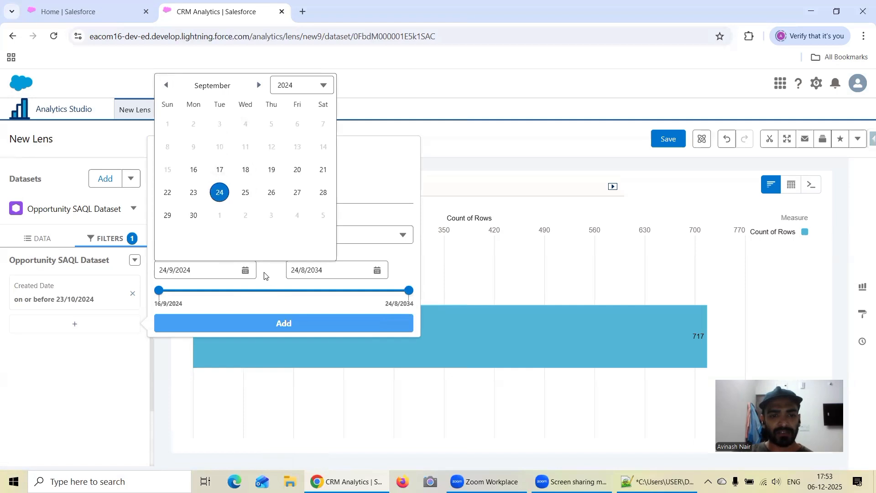
click(220, 194)
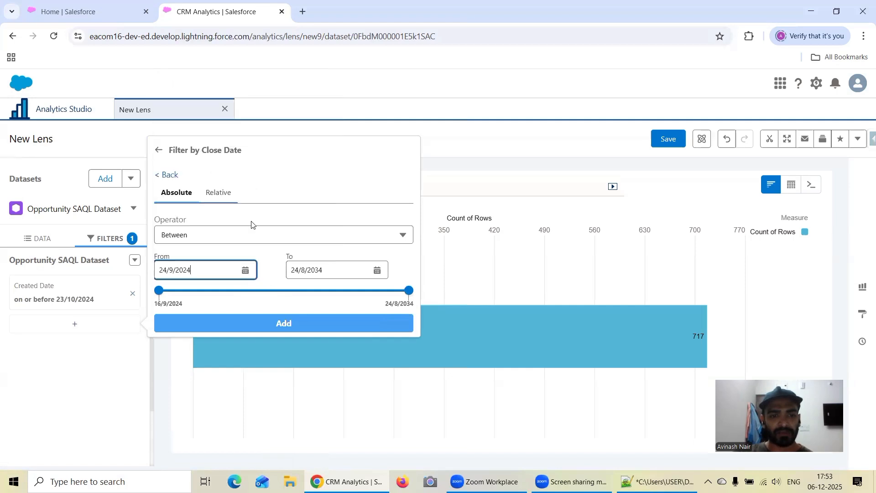
click(314, 329)
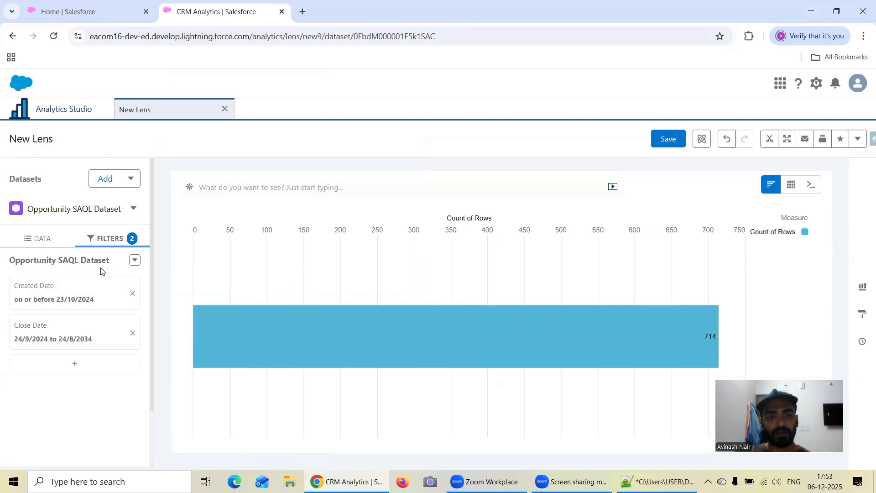
View the filter logic that combines the two date filters and close its editor without changes.
click(135, 261)
click(128, 280)
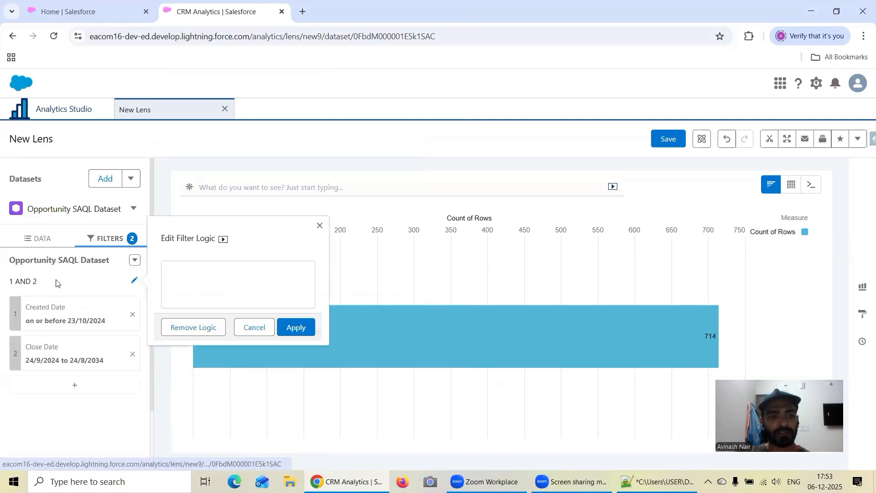
click(320, 226)
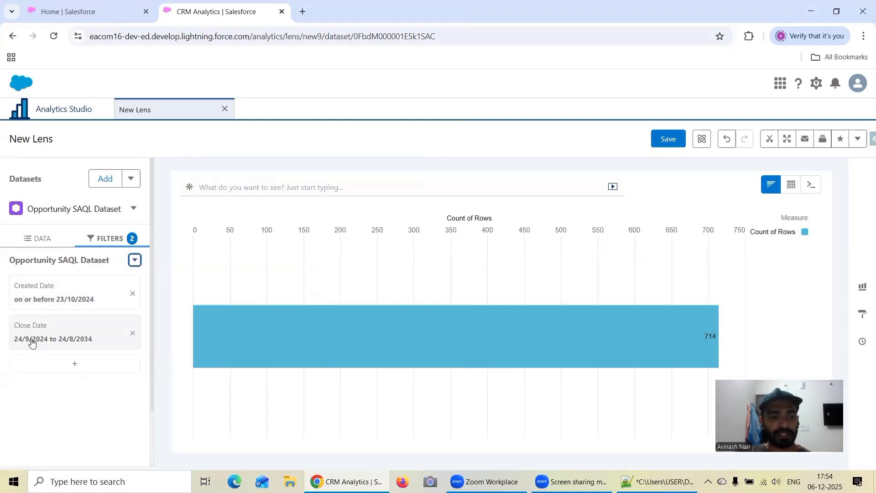
Switch to Notepad++ and copy the Opportunity_SAQL_Dataset name and its "Total Count of Opportunity Records" title to the end of the training notes.
click(640, 475)
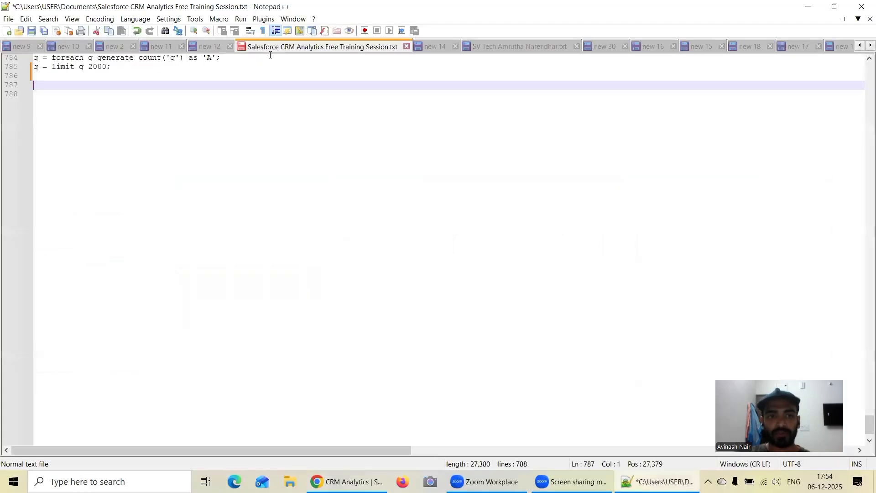
scroll(143, 96, up, 1)
scroll(143, 96, up, 2)
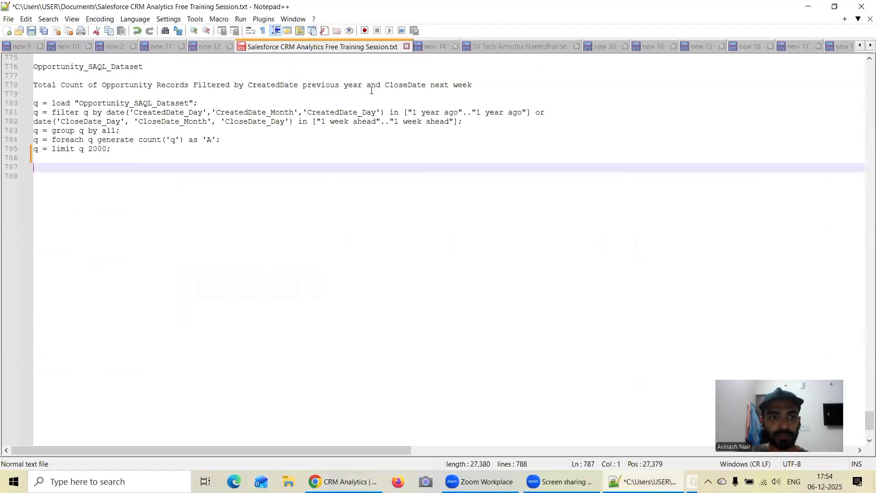
drag(475, 85, 28, 69)
key(ctrl+c)
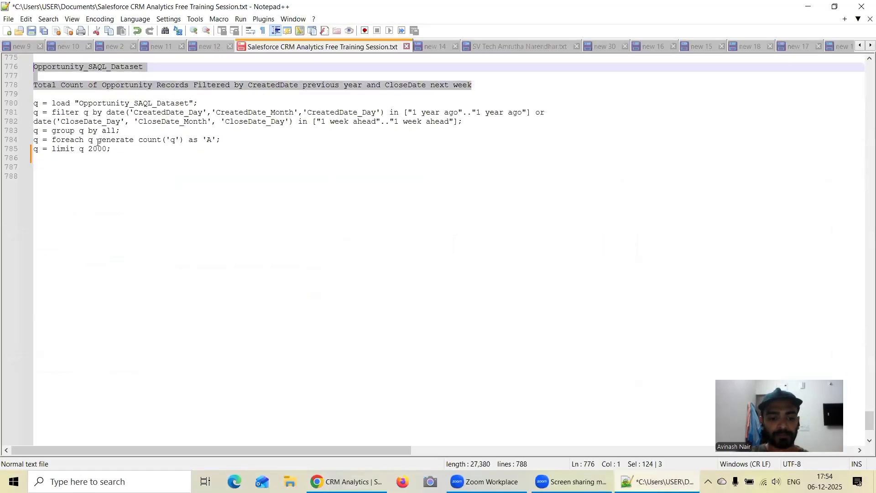
scroll(101, 146, down, 3)
click(85, 107)
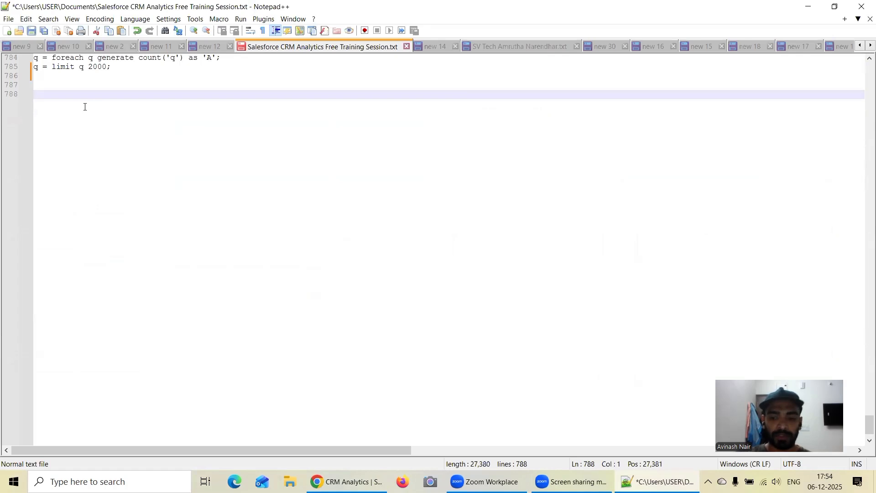
scroll(84, 107, down, 1)
key(ctrl+v)
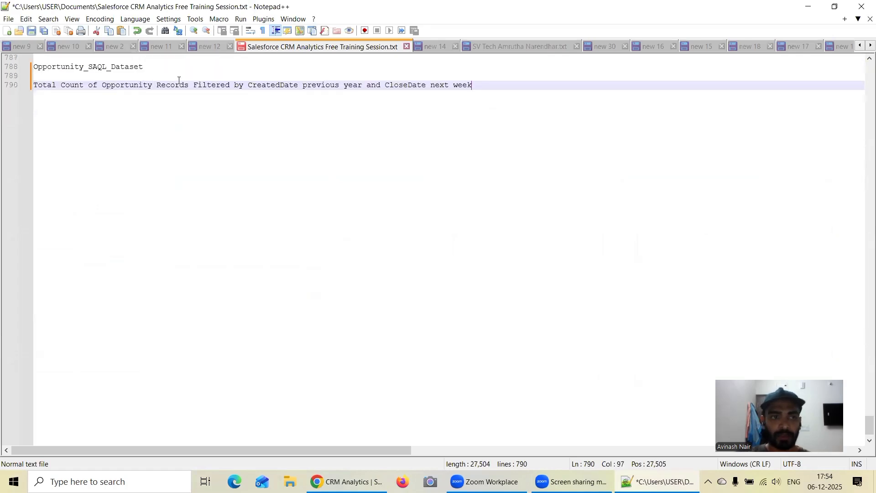
Replace the title's ending after "CreatedDate" with "on or before 23/10/2024", matching the lens's Created Date filter.
drag(479, 86, 302, 85)
key(BackSpace)
text(on)
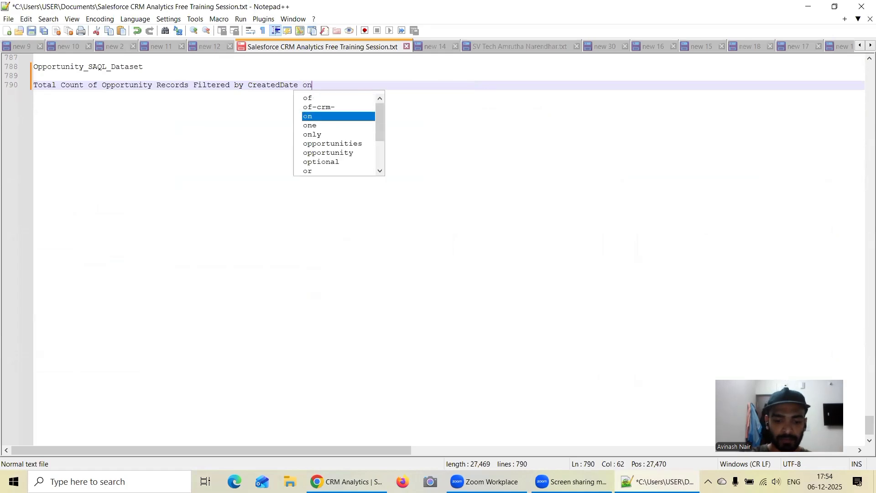
text( or before)
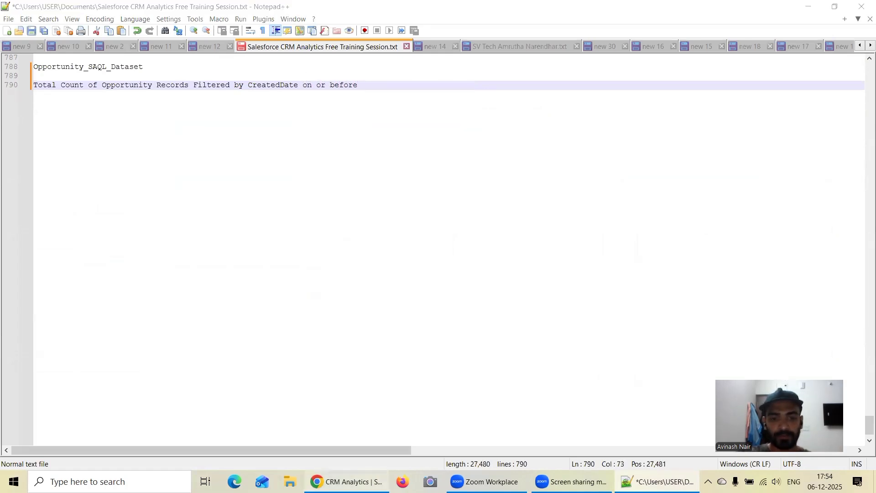
click(346, 482)
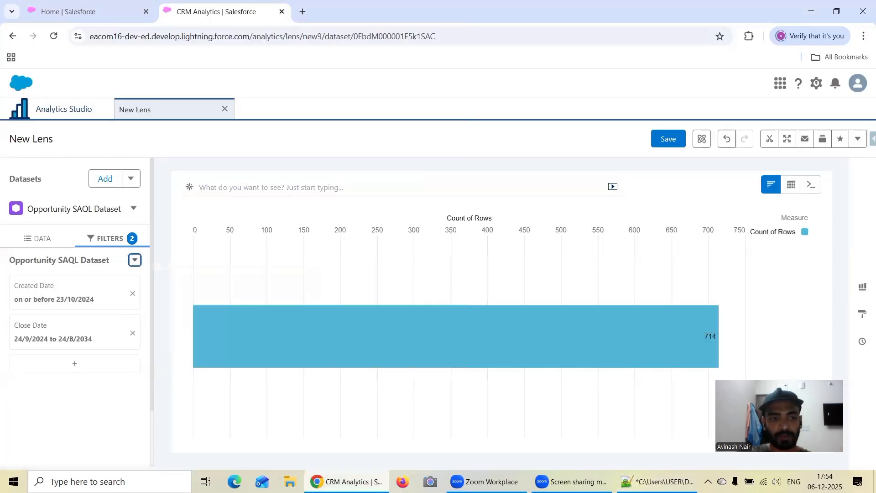
key(alt+Tab)
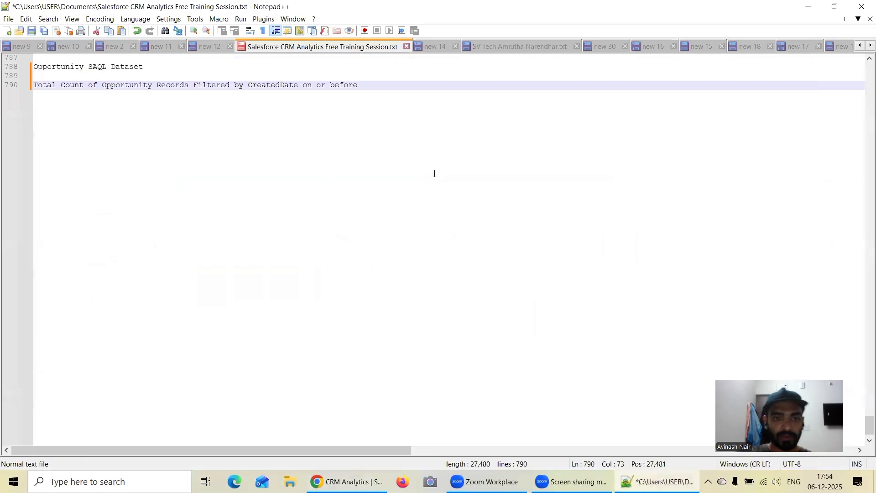
text(23/10/2024)
Extend the title with "and CloseDate between 24/09/2024", taking the start date from the lens's Close Date filter.
key(alt+Tab)
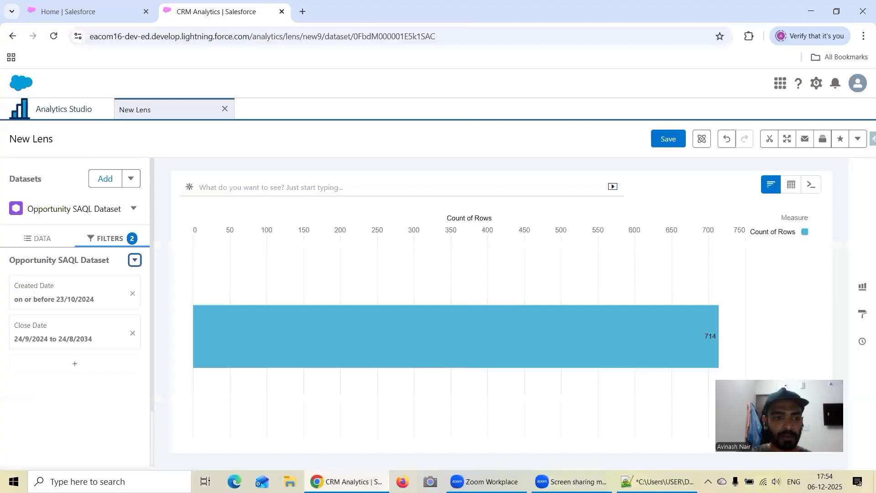
key(alt+Tab)
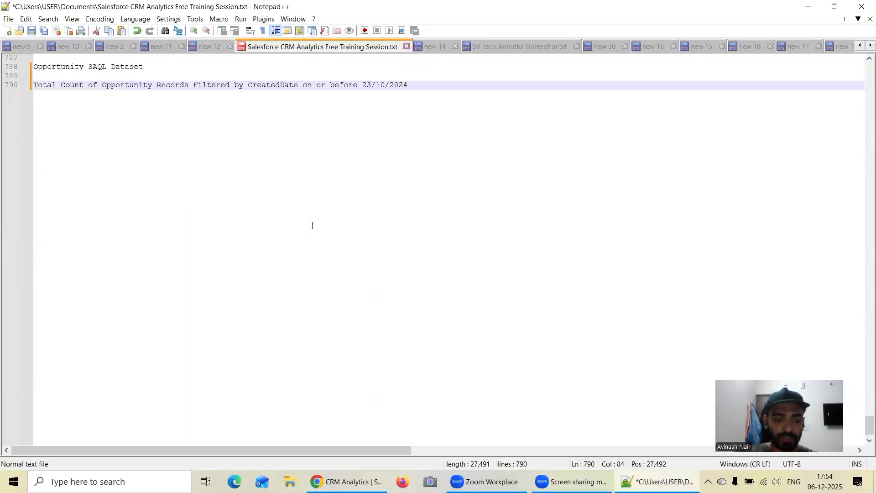
text(and Cl)
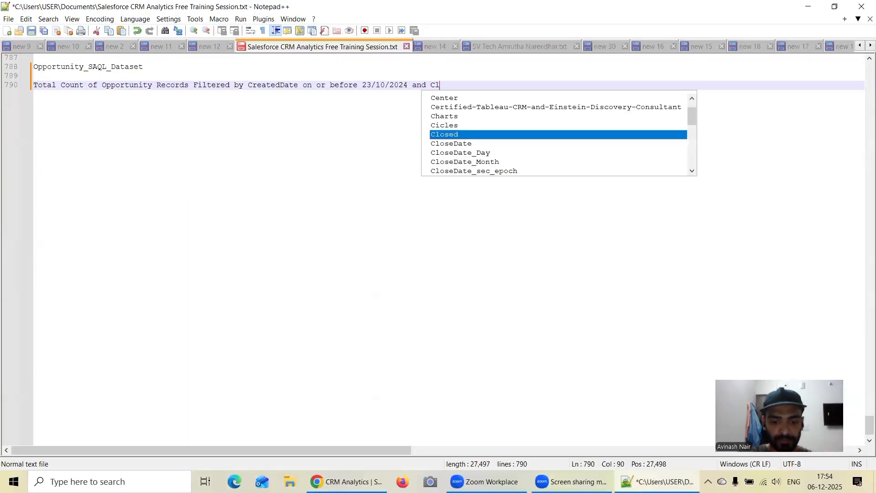
text(oseD)
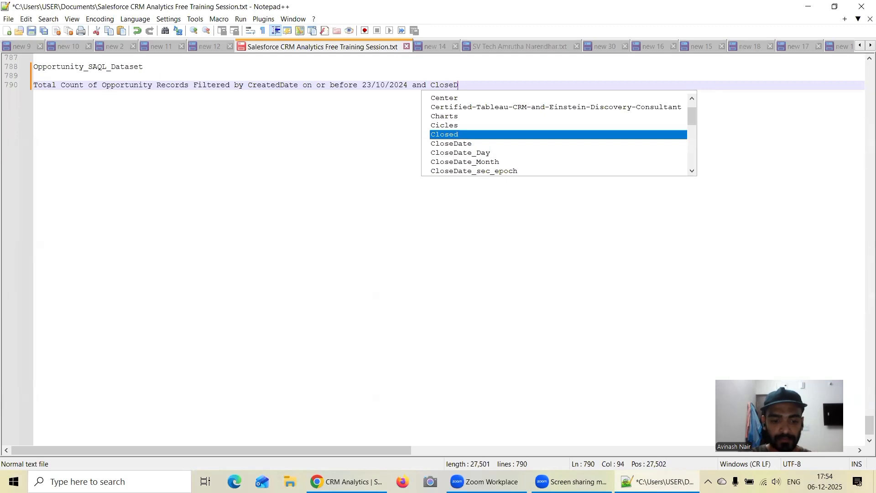
key(Return)
click(347, 480)
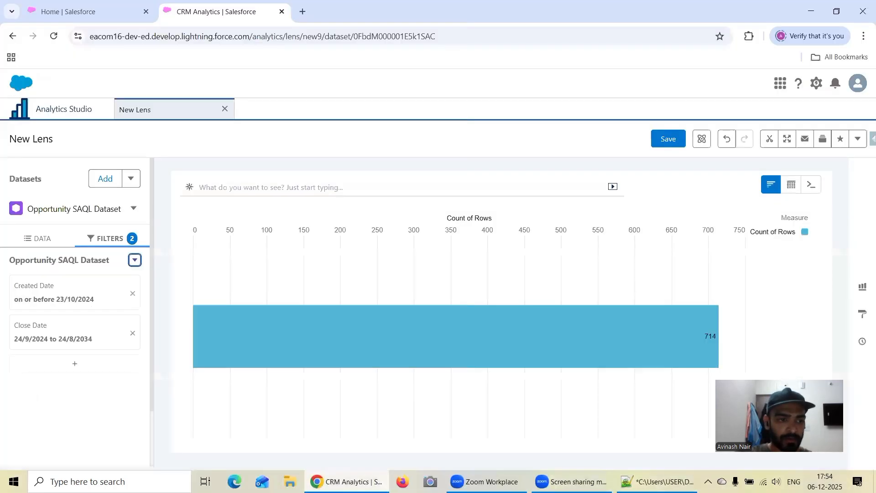
key(alt+Tab)
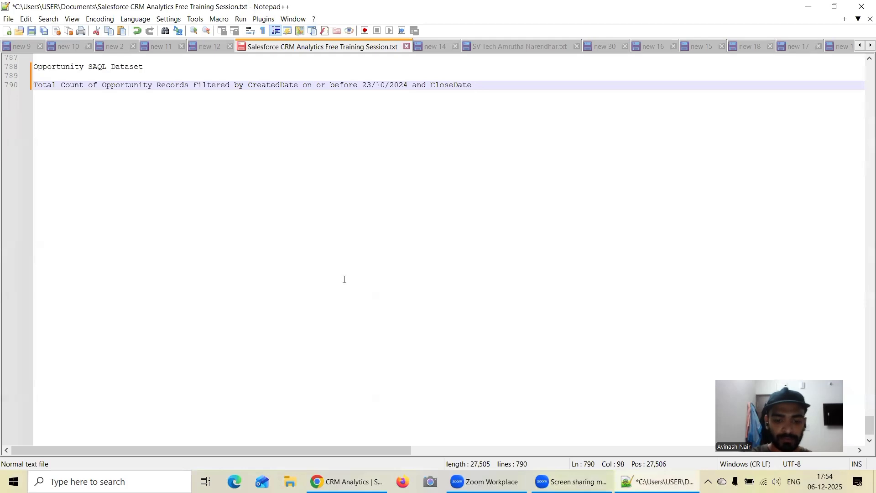
text(between )
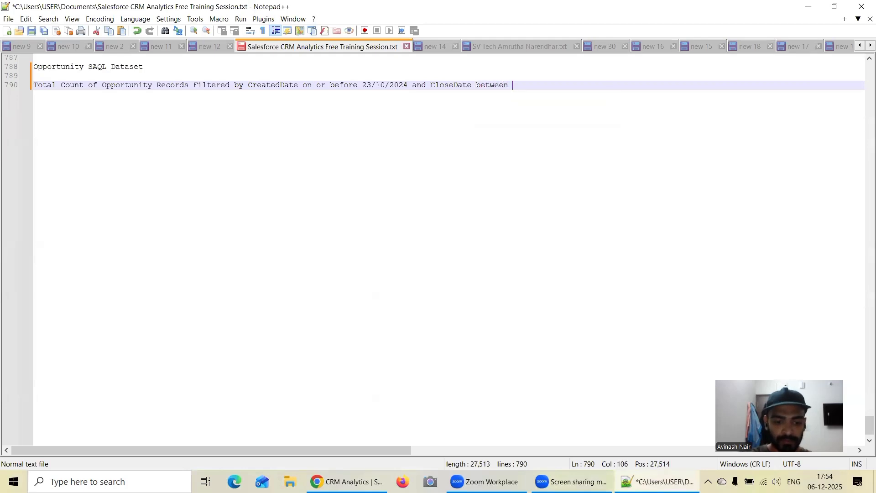
text(24/09/2)
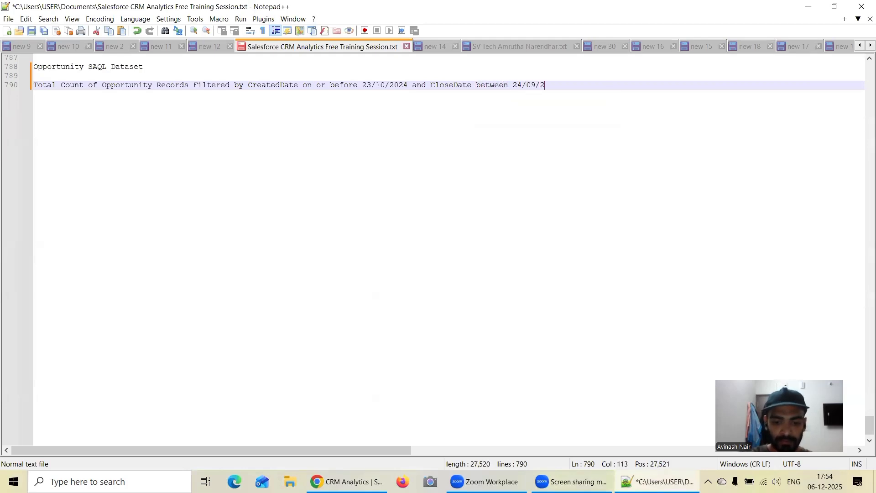
text(024)
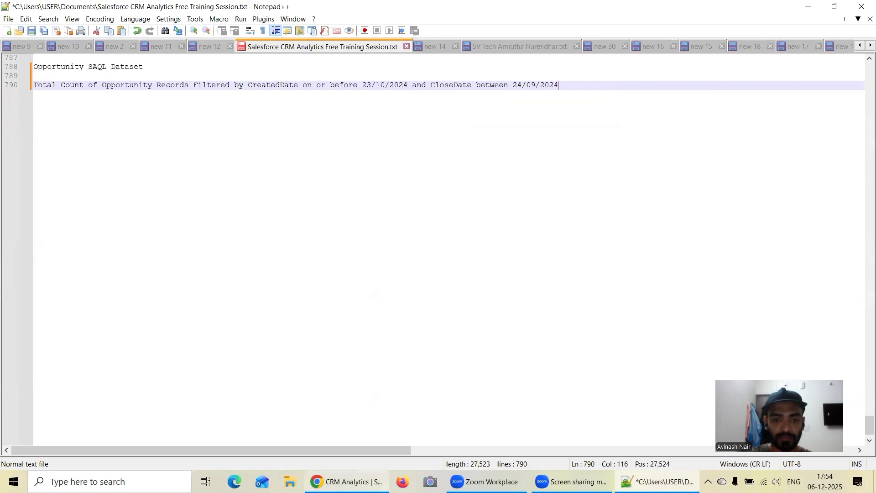
Complete the title's Close Date range with "to 24/08/2034" and start a new paragraph below it.
key(alt+Tab)
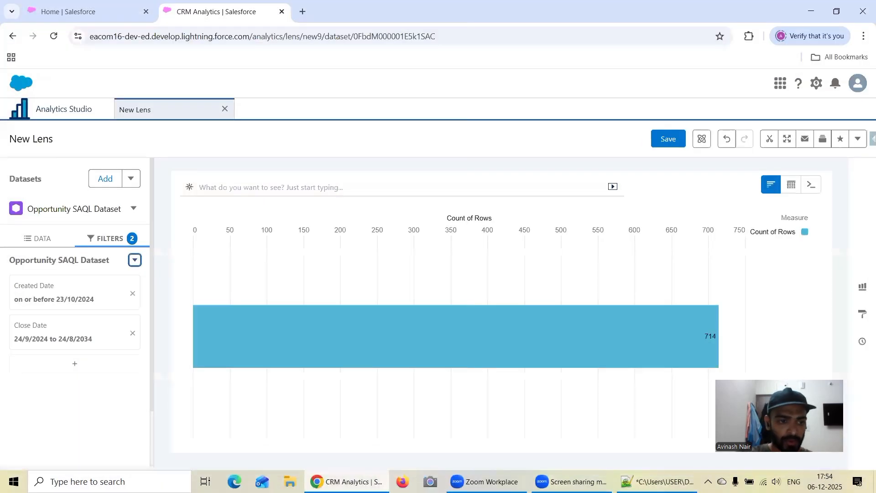
key(alt+Tab)
text(to )
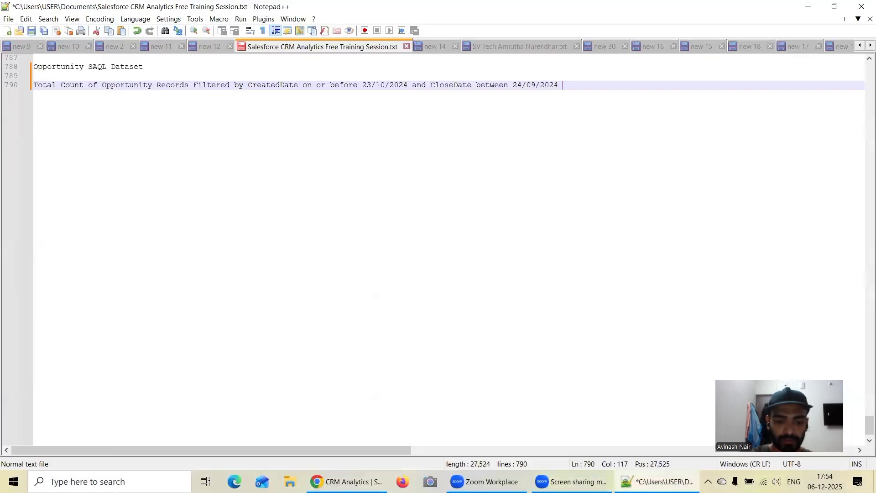
text(2)
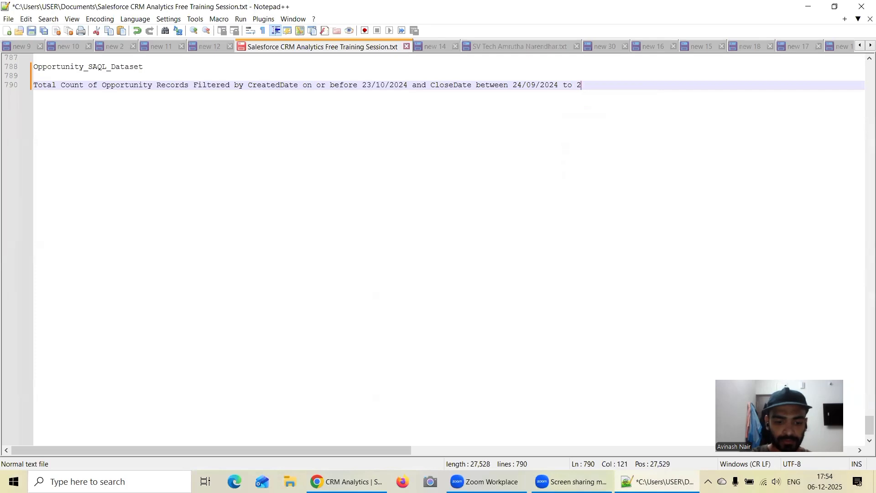
text(4)
text(08)
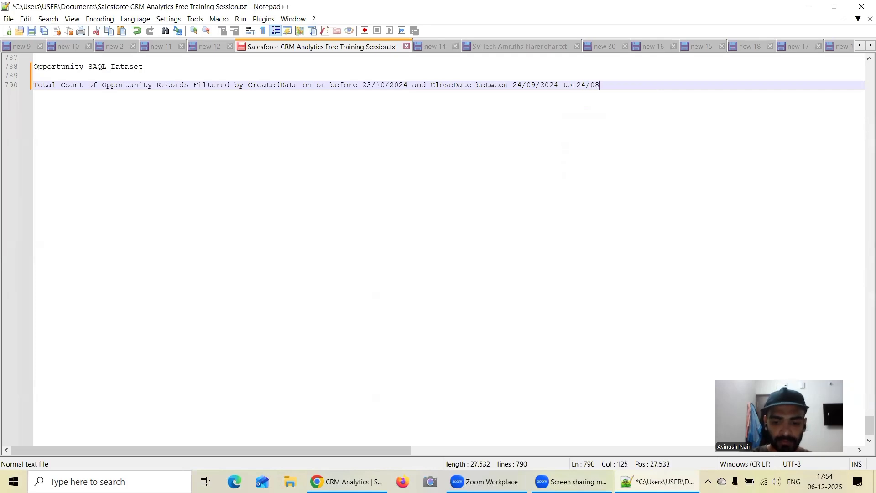
text(/2034)
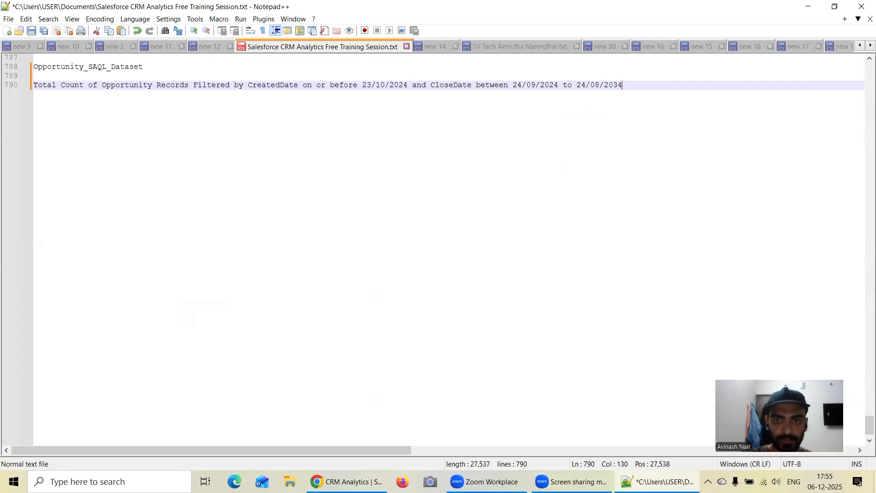
key(Return)
key(Return)
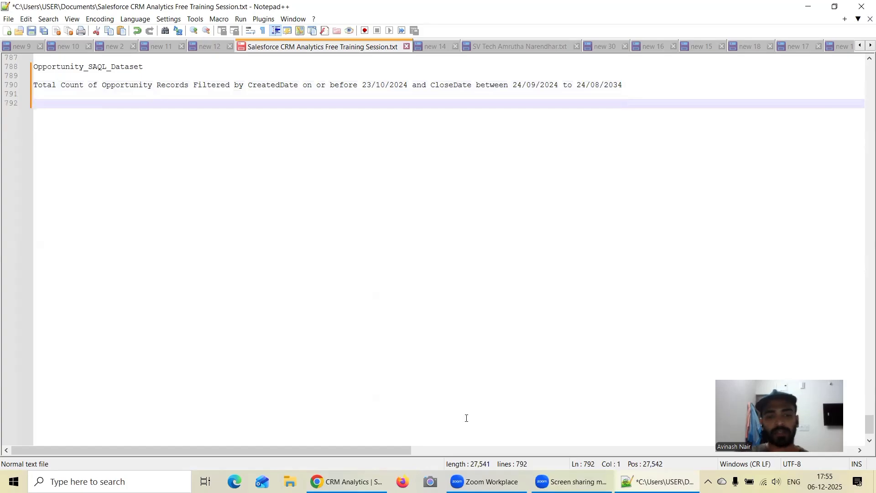
Switch to the CRM Analytics lens, show it in query mode and examine the dateRange filters on CreatedDate and CloseDate.
click(347, 481)
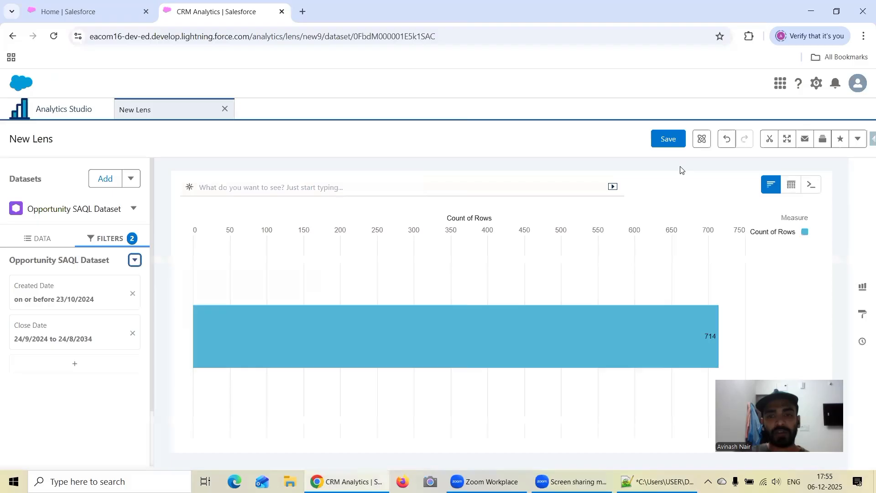
click(812, 187)
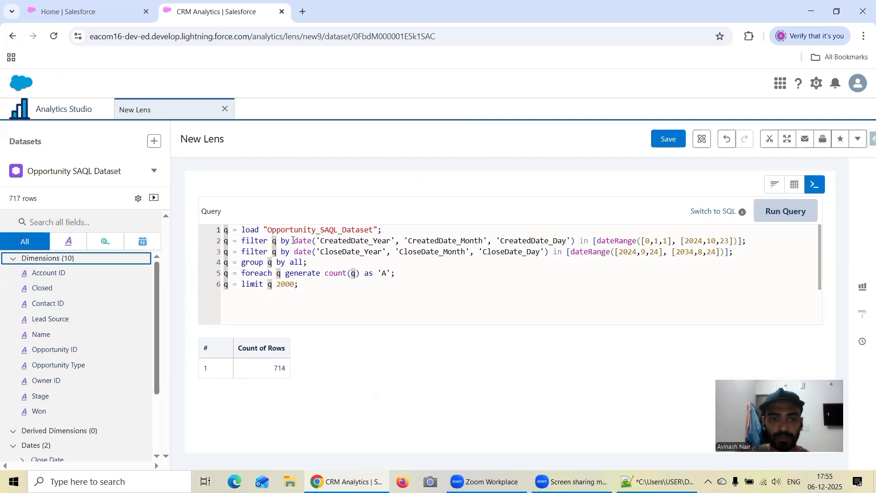
drag(294, 241, 747, 241)
click(611, 272)
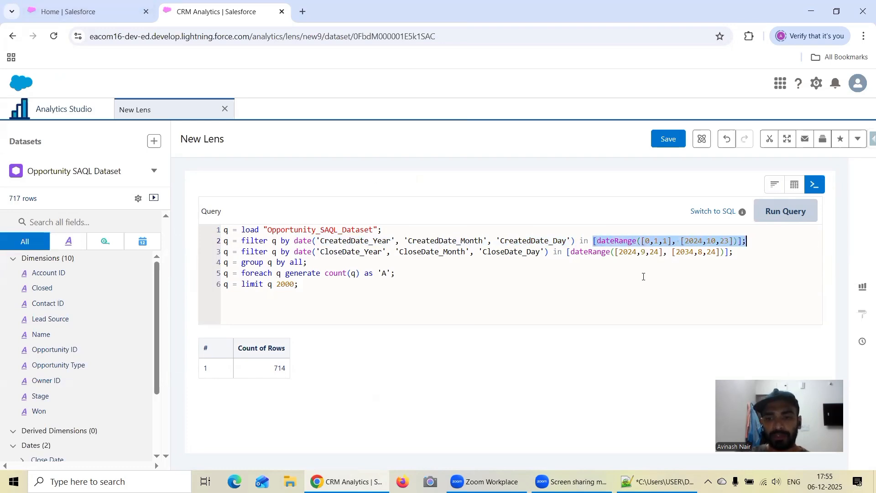
click(640, 252)
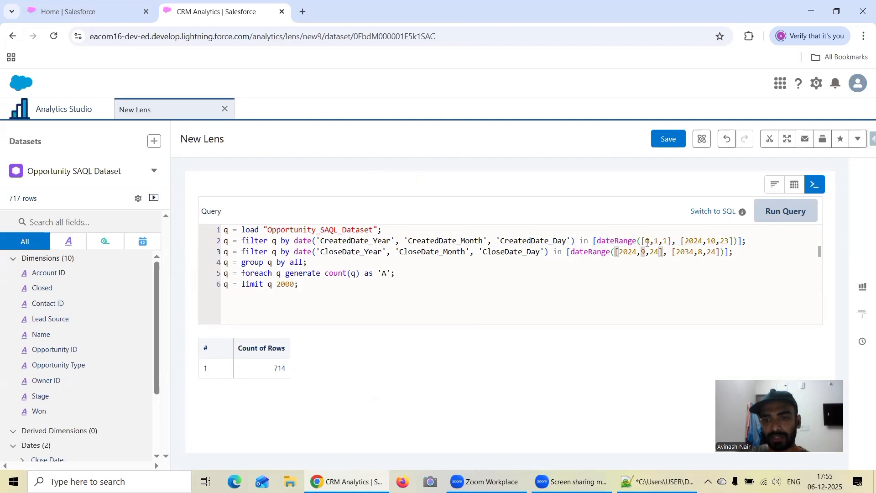
drag(650, 241, 669, 242)
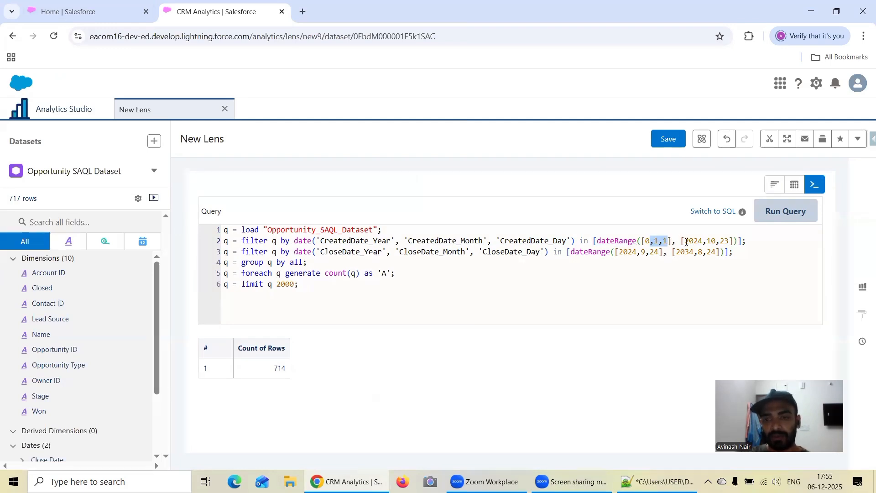
drag(686, 241, 725, 242)
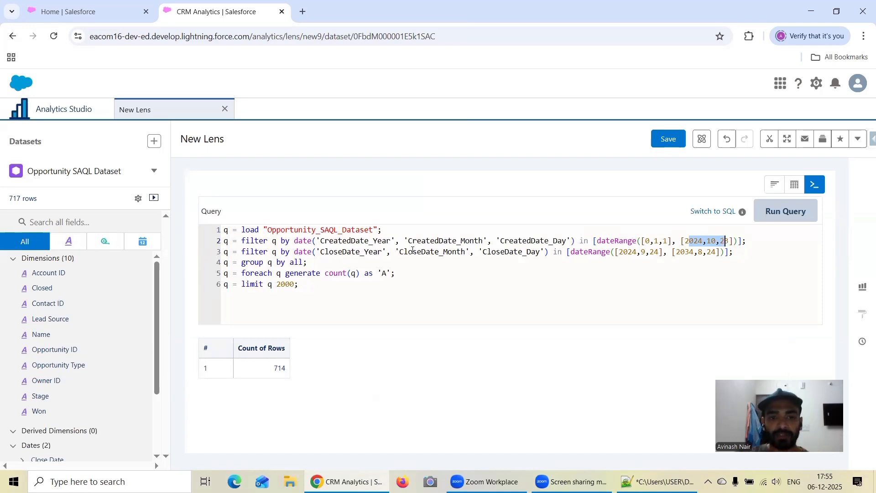
drag(623, 252, 672, 255)
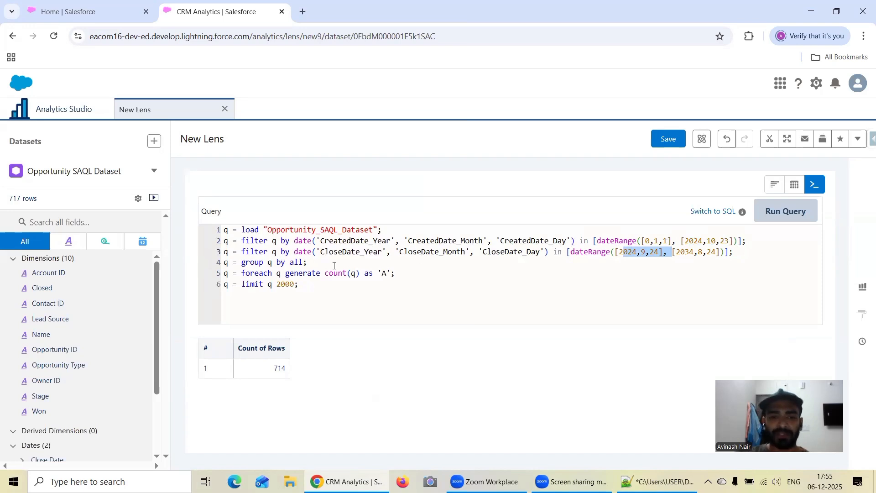
click(67, 106)
Switch to Notepad++ and write the first SAQL line q = load ""; with an empty dataset name below the title.
click(657, 482)
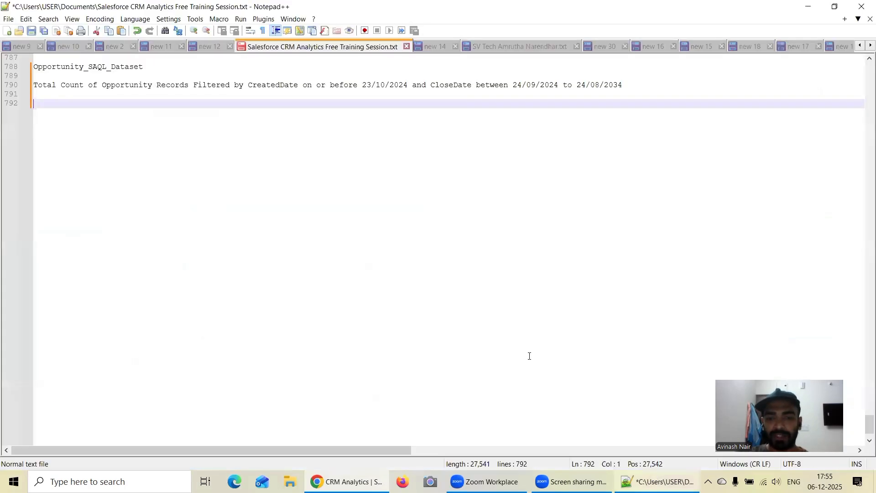
text(q =)
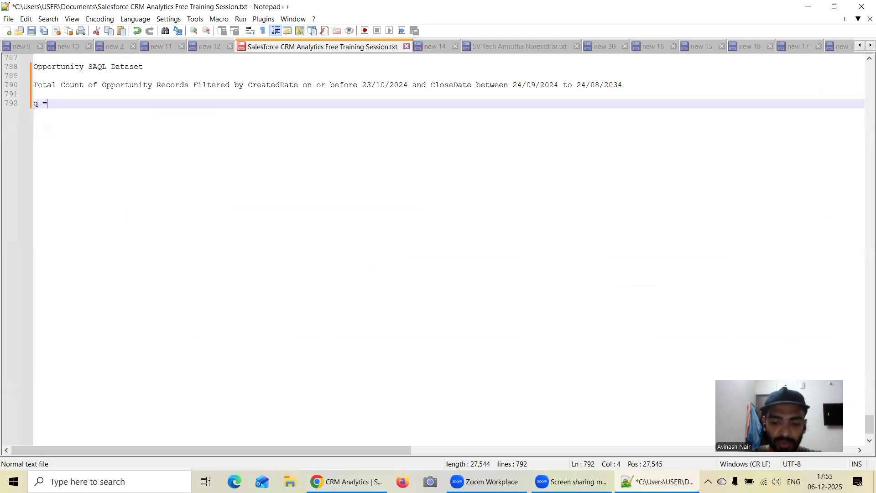
text( load ::)
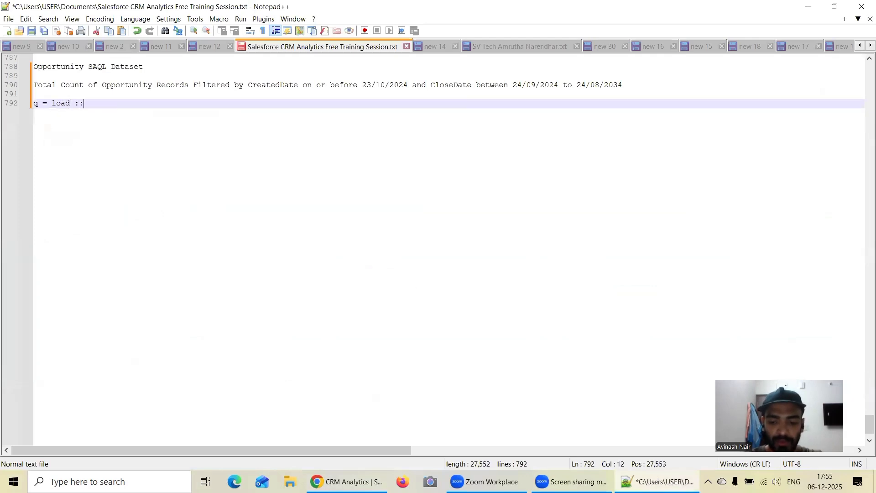
key(BackSpace)
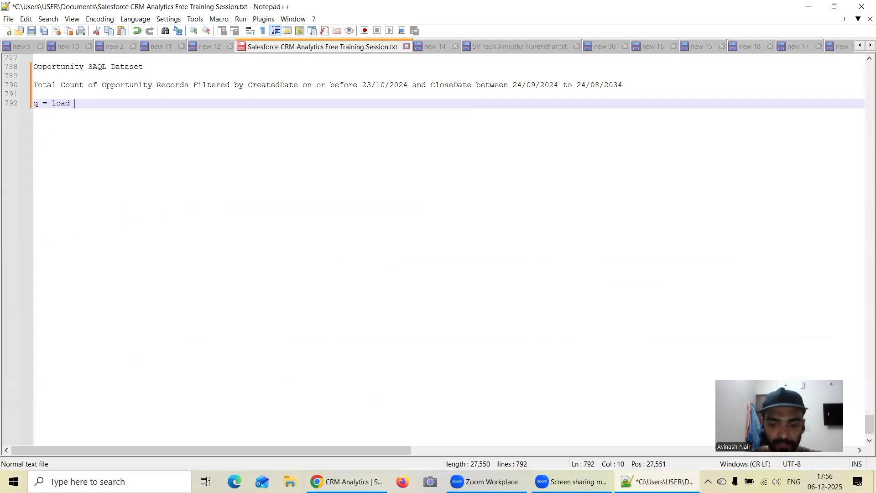
text("";)
key(Return)
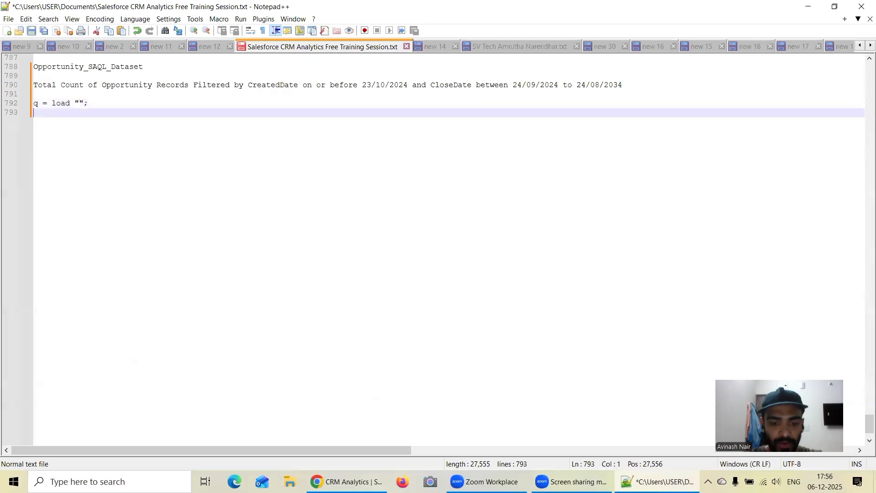
Add an unfinished filter line q = filter q by and the grouping line q = group q by all; below the load line.
text(q = fil)
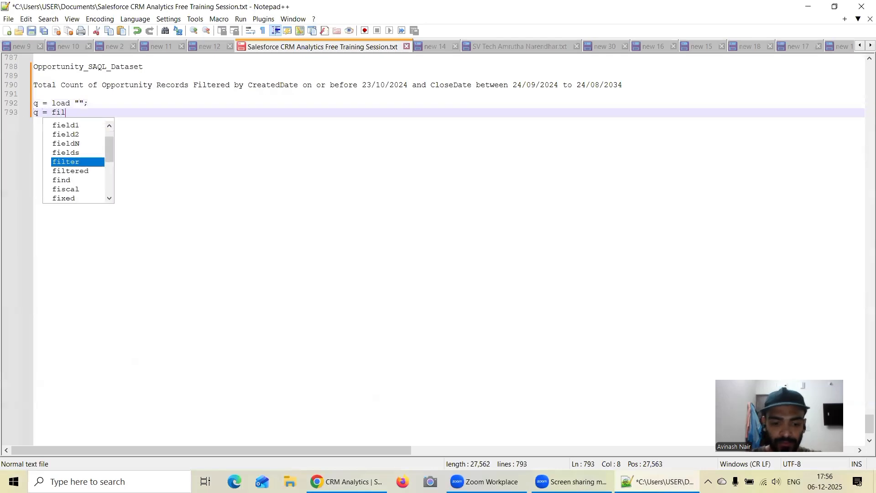
text(ter q by)
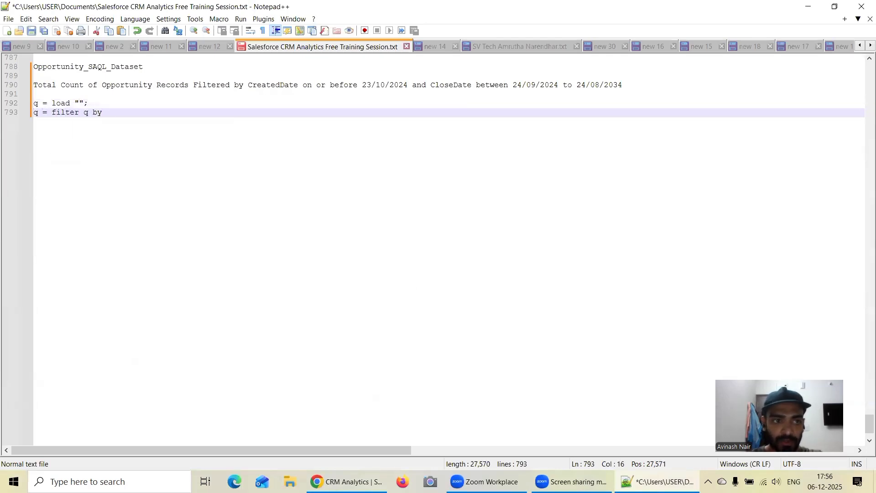
key(Return)
text(q )
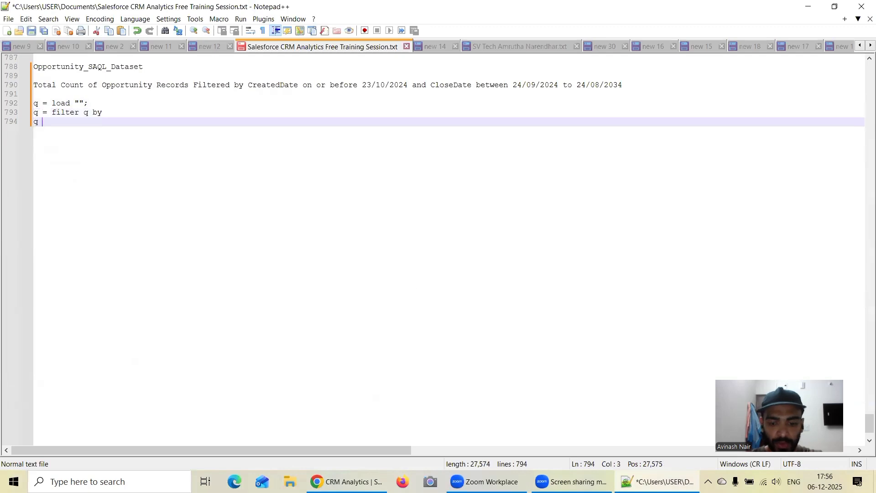
text(= gr)
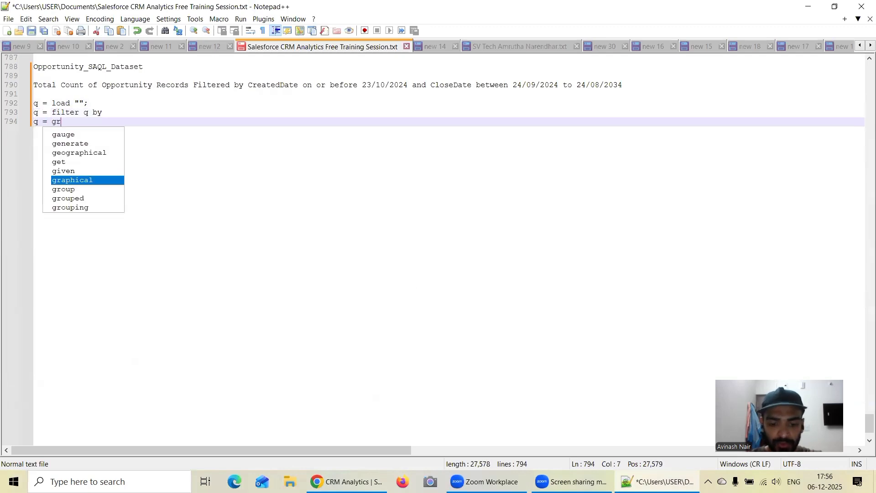
text(oup q by all;)
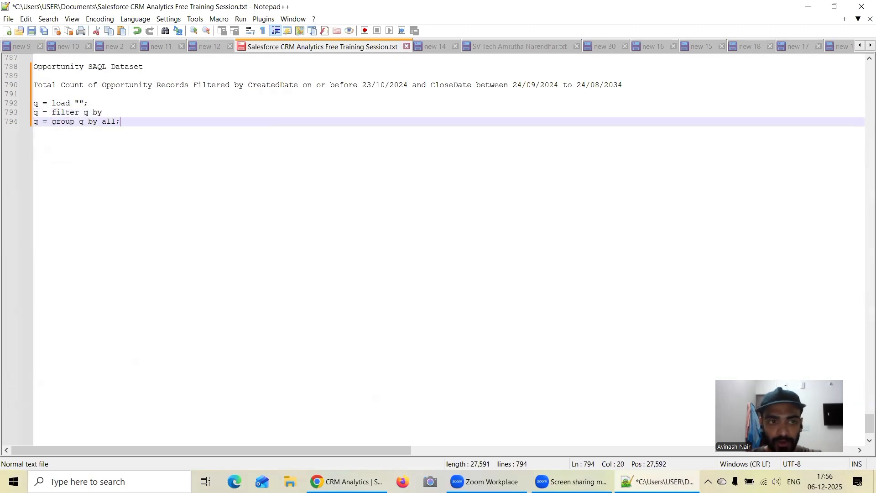
Add the projection line q = foreach q generate count('q') as 'A'; below the group line.
key(Return)
text(q )
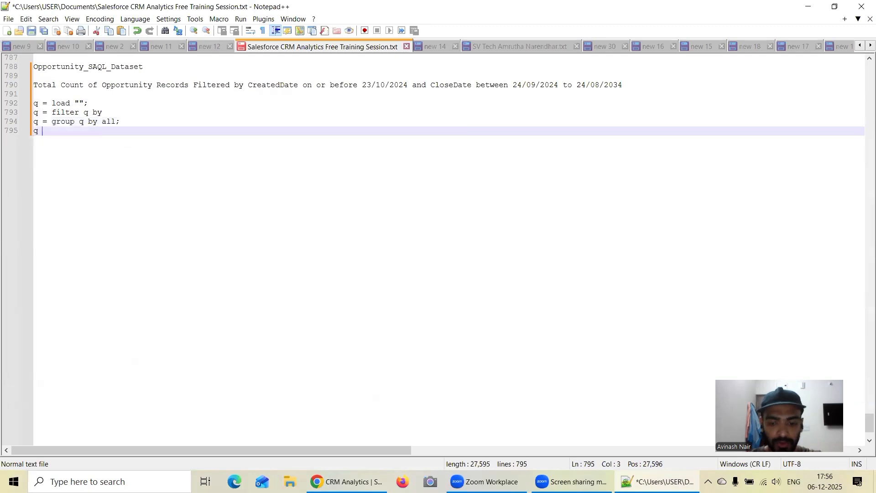
text(= foreach)
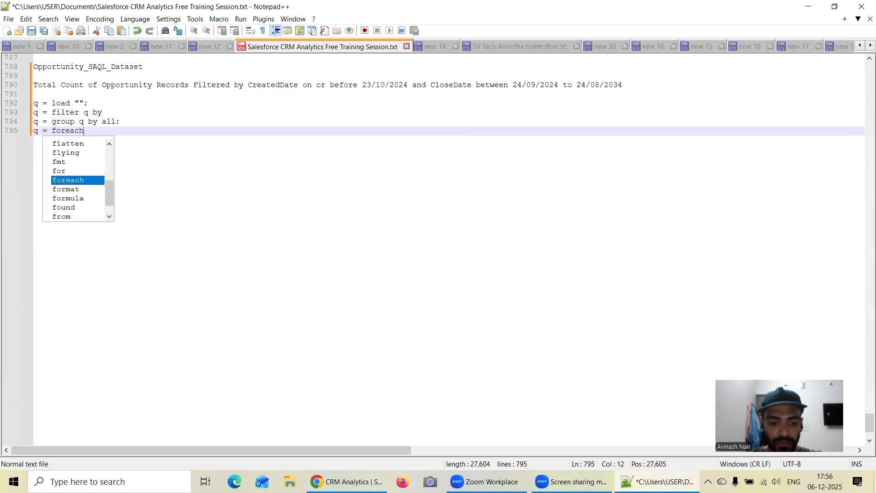
text( q generate )
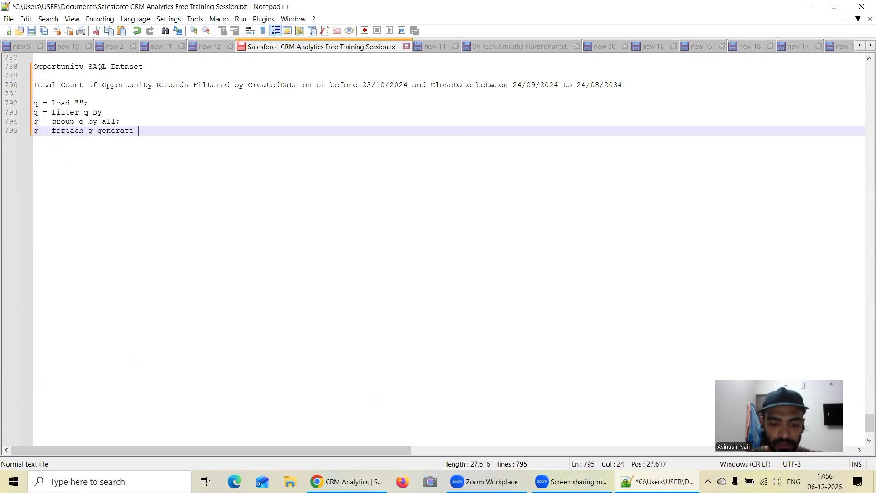
text(count())
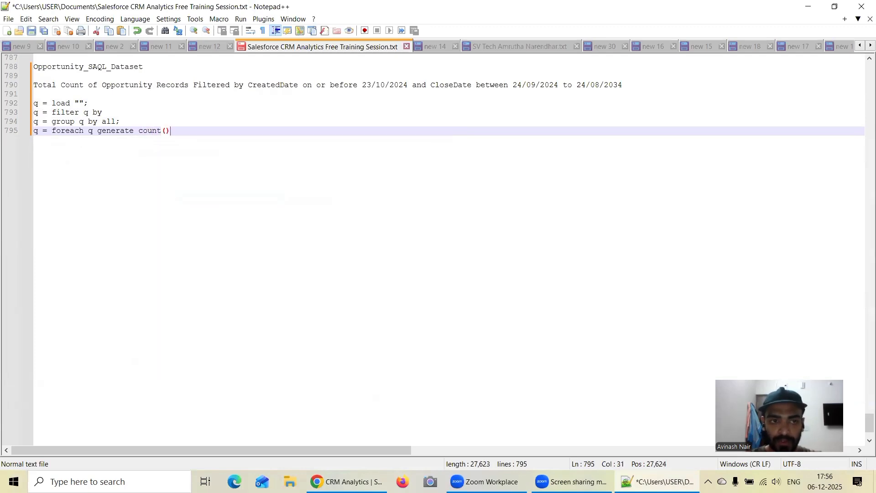
text('q')
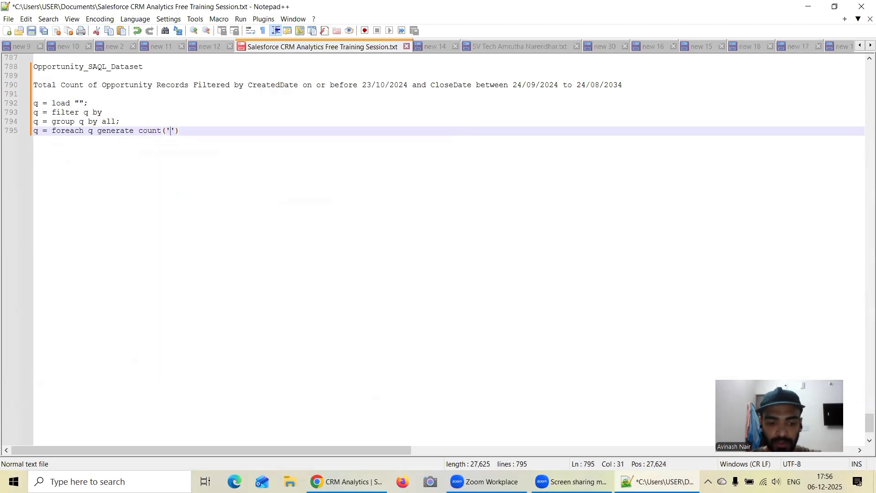
text( as )
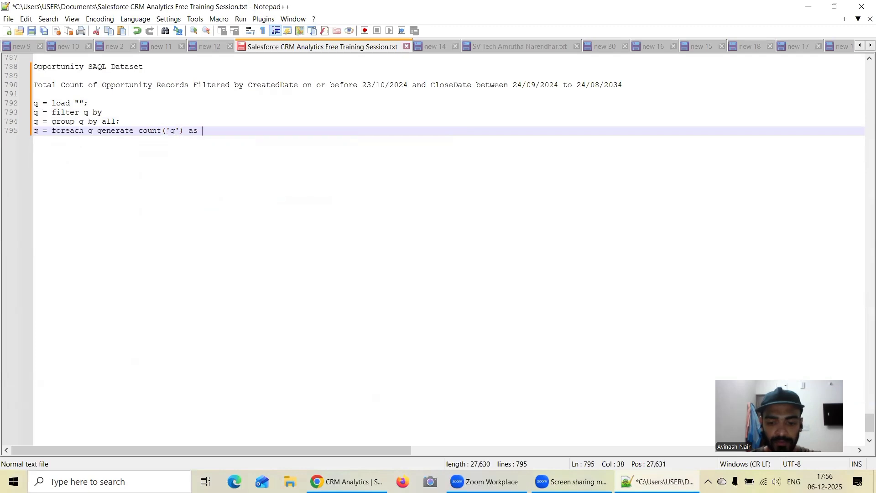
text('')
text(A')
text(;)
Add the closing line q = limit q 2000; to the SAQL query.
key(Return)
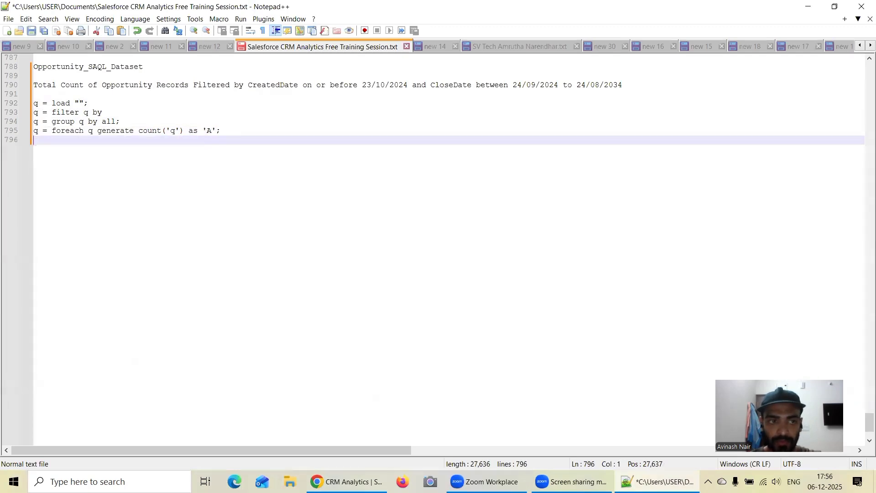
text(q = limit q)
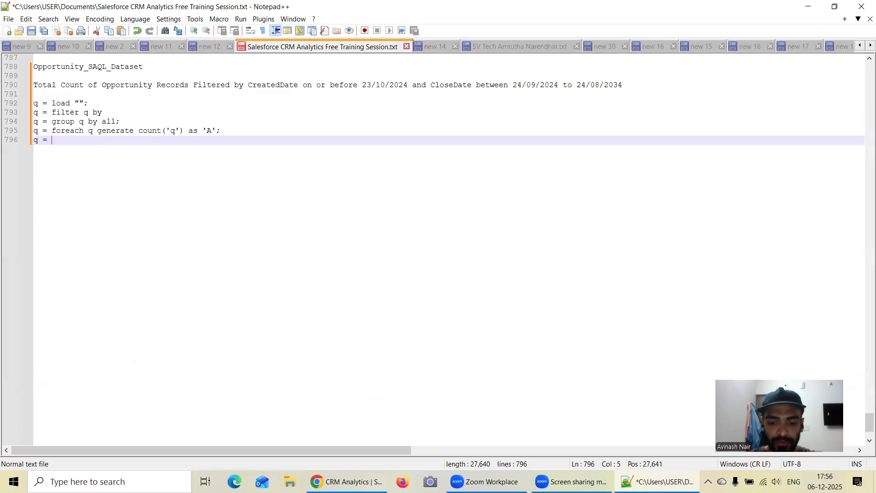
text( 2000;)
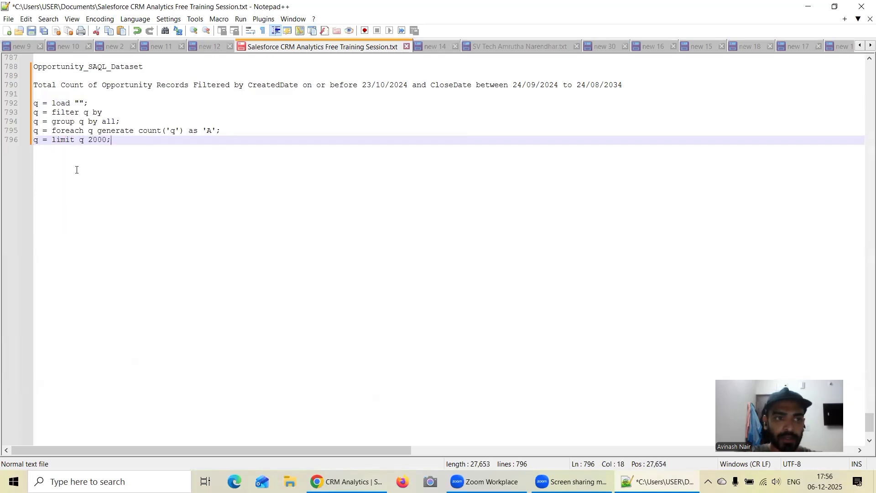
Copy the dataset name Opportunity_SAQL_Dataset from its heading into the empty quotes of the load line.
double_click(87, 67)
key(ctrl+c)
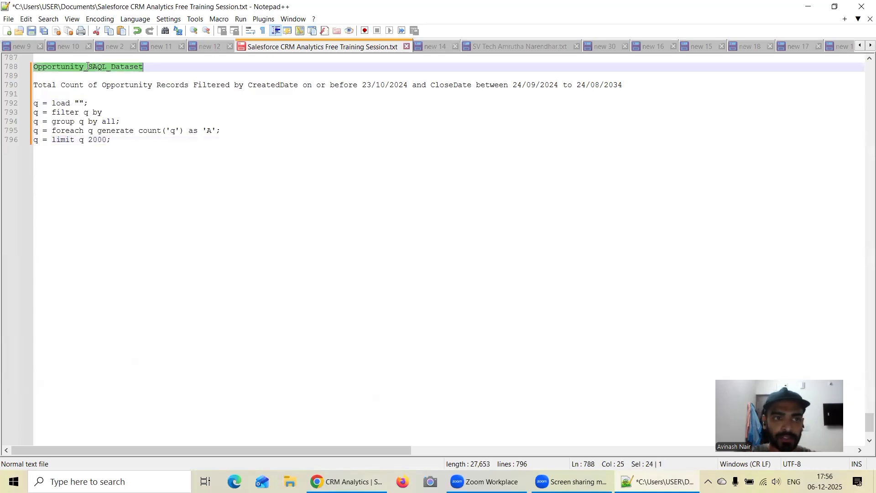
click(80, 100)
key(ctrl+v)
Extend the filter line with a date () function whose first argument is 'CreatedDate_Year'.
click(136, 115)
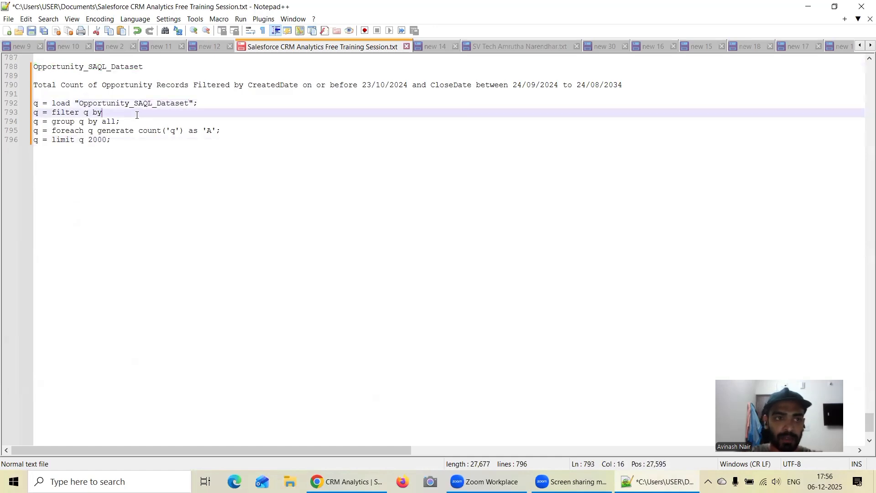
text(da)
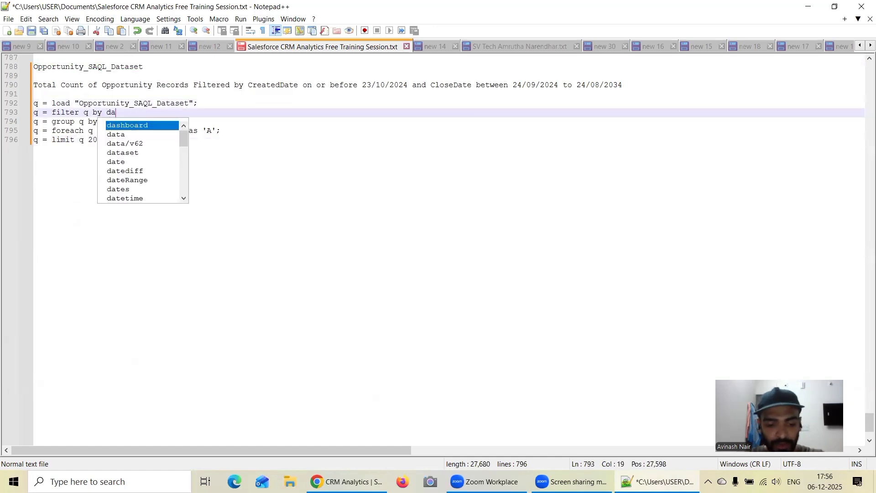
text(te ())
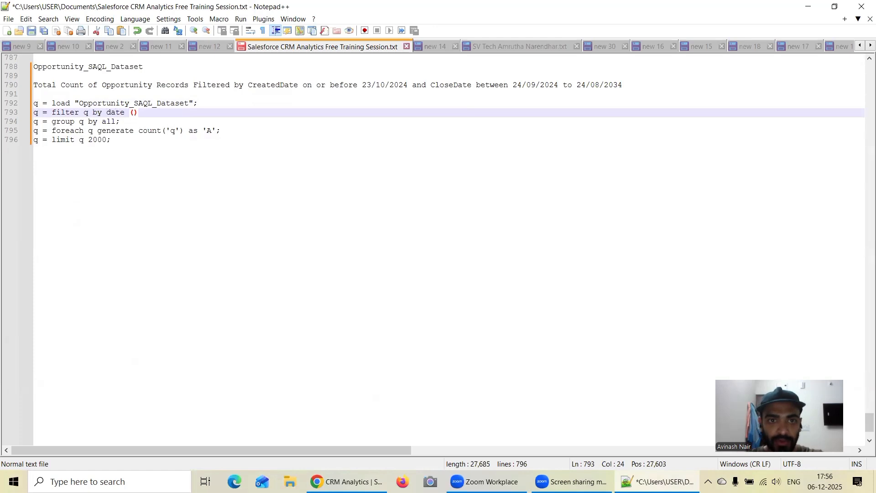
text('Creat)
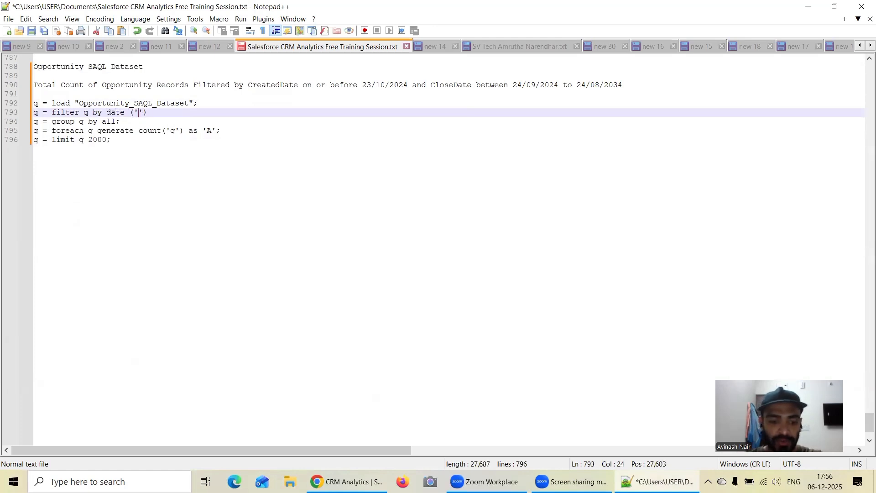
text(edDate')
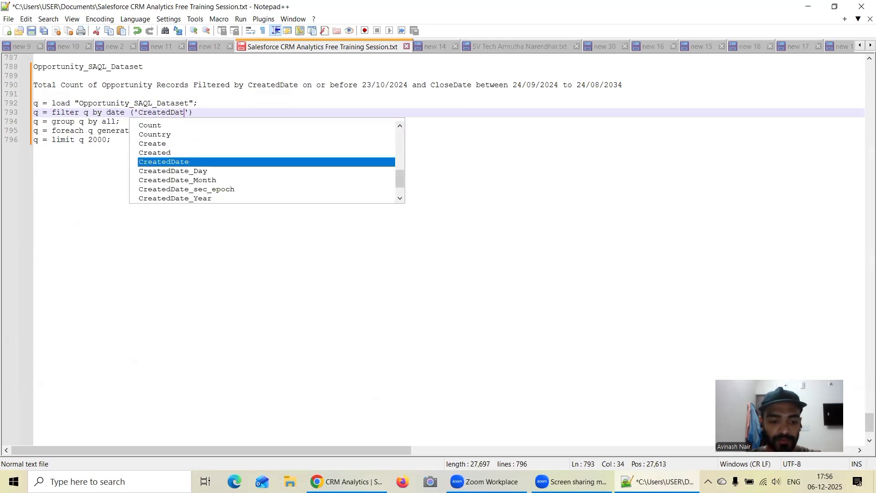
key(Left)
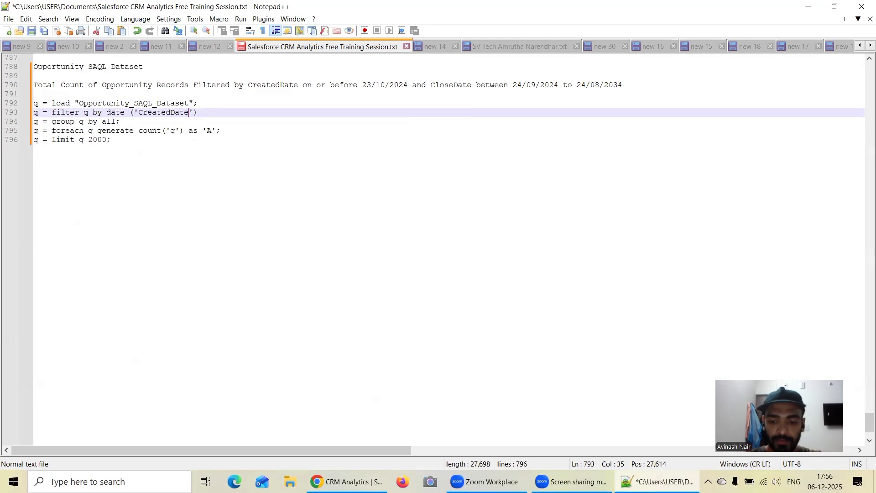
text(_Year)
key(Right)
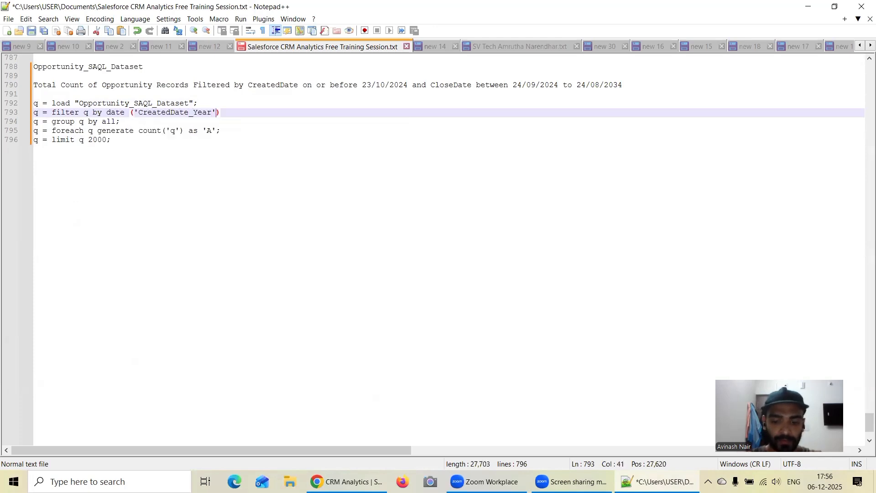
Add two empty quoted arguments after 'CreatedDate_Year' in the date function.
text(, '')
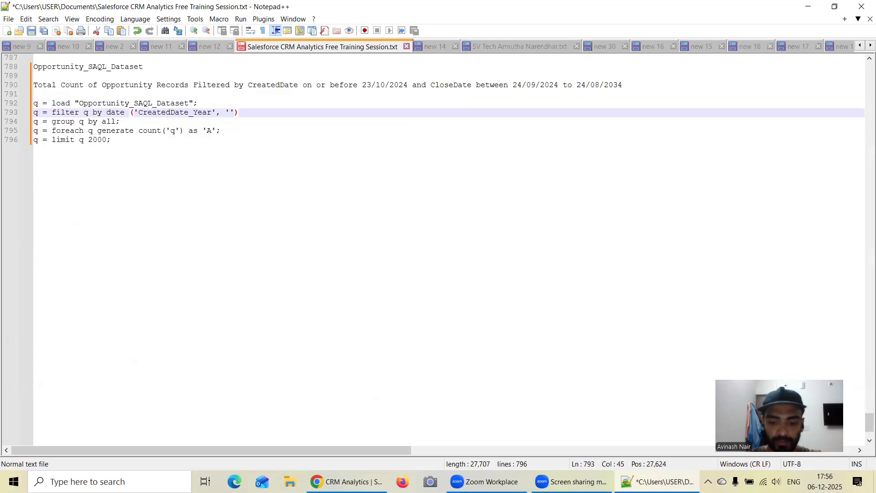
text(, '')
key(Right)
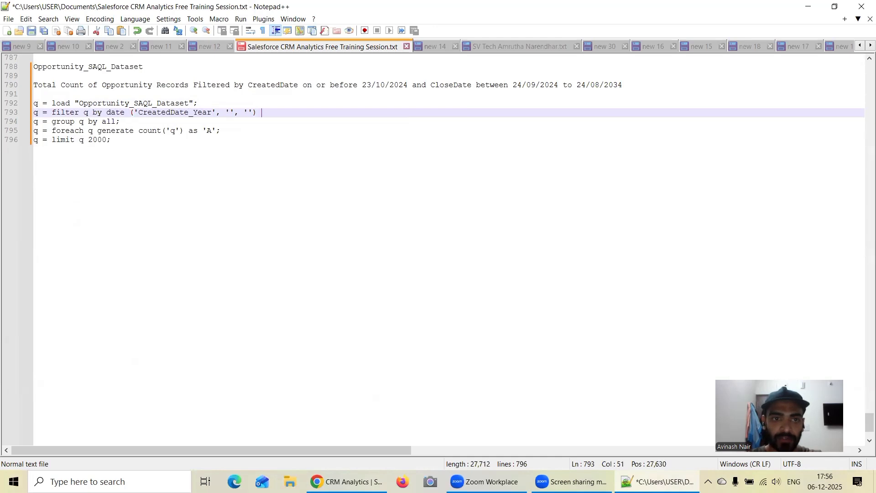
Append the in operator with empty parentheses after the date function on the filter line.
text(in )
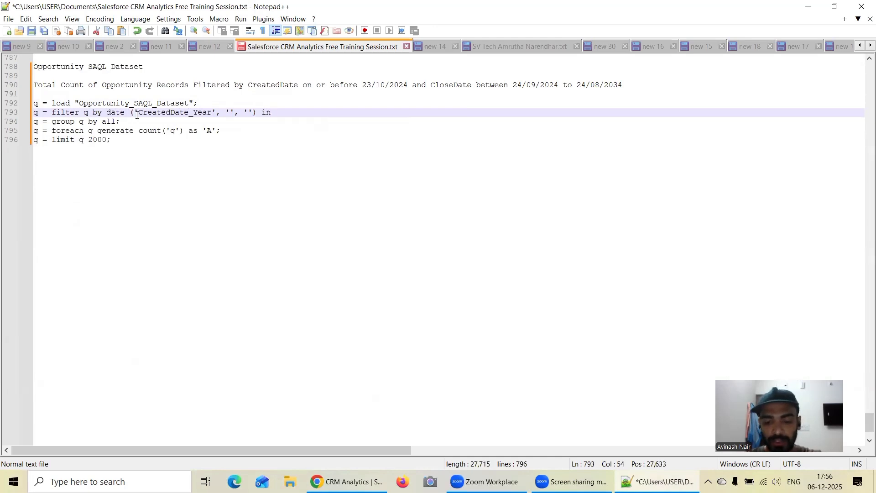
text(90)
key(BackSpace)
key(BackSpace)
text(())
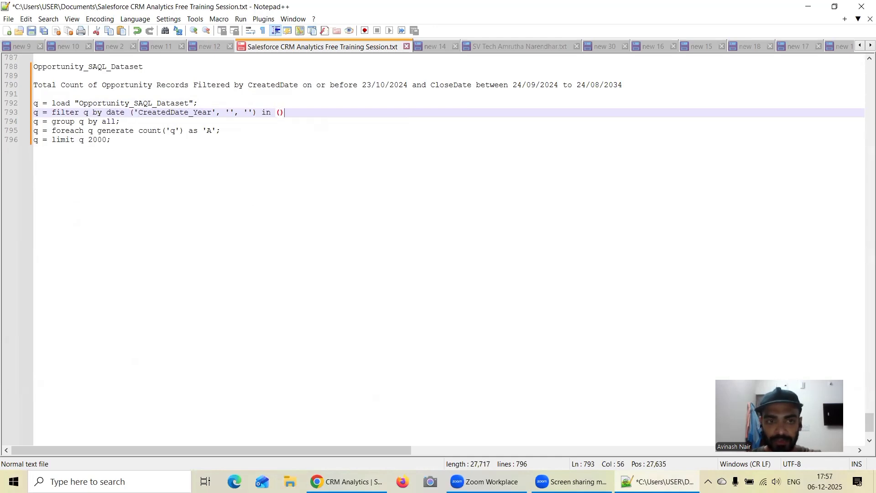
text(dateRange)
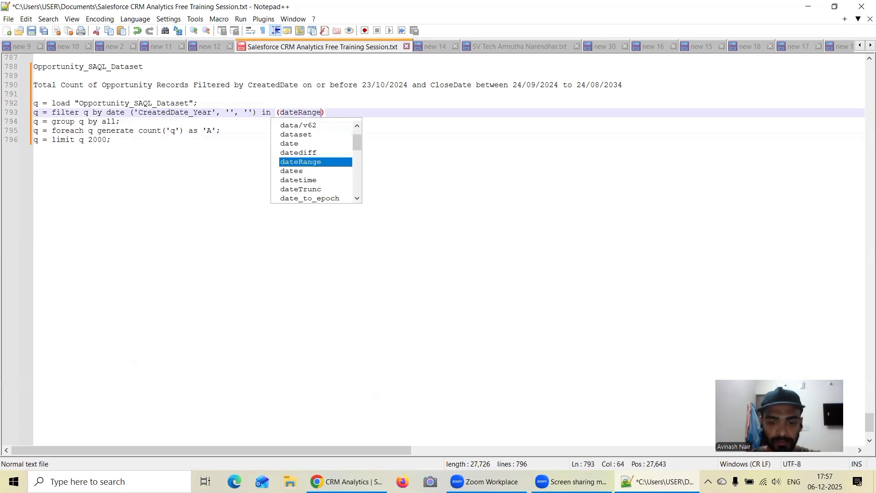
text(--)
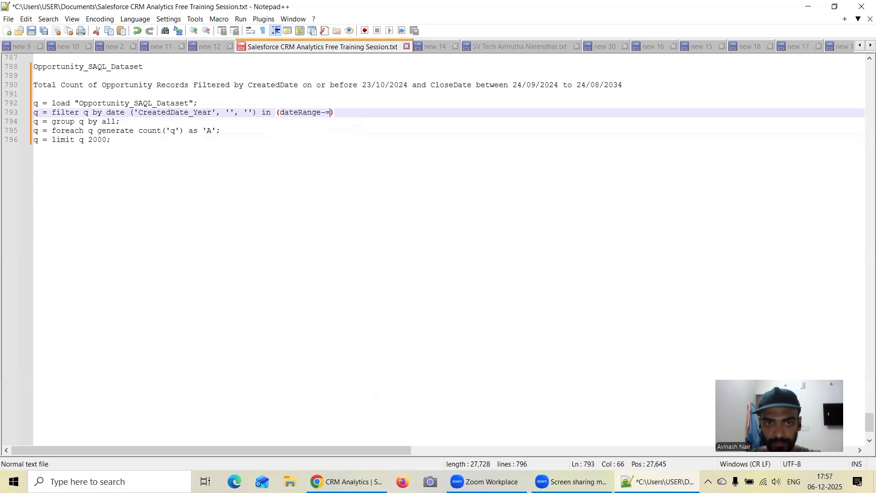
Write dateRange[(), ()] with two empty date tuples inside the parentheses of the in operator.
key(BackSpace)
key(BackSpace)
text([])
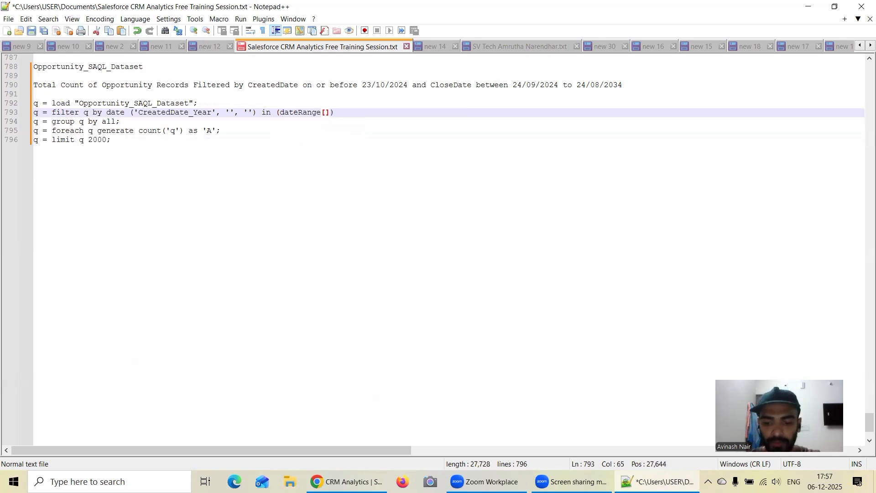
text((), )
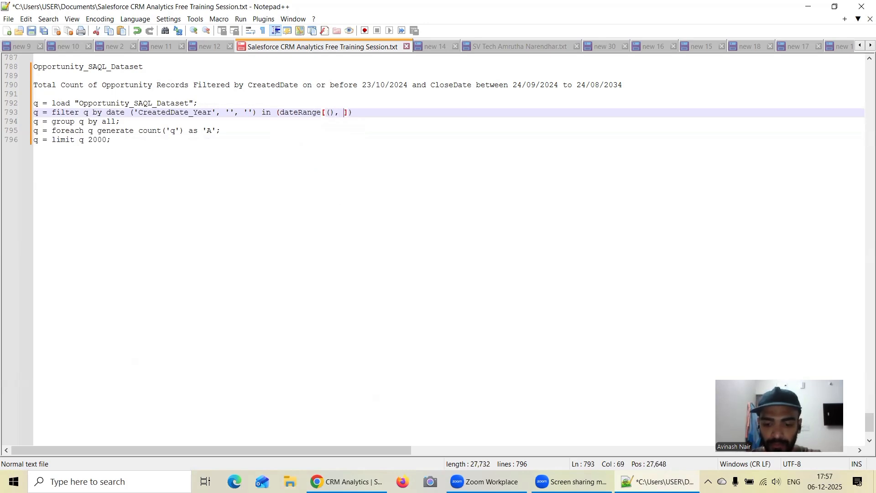
text(())
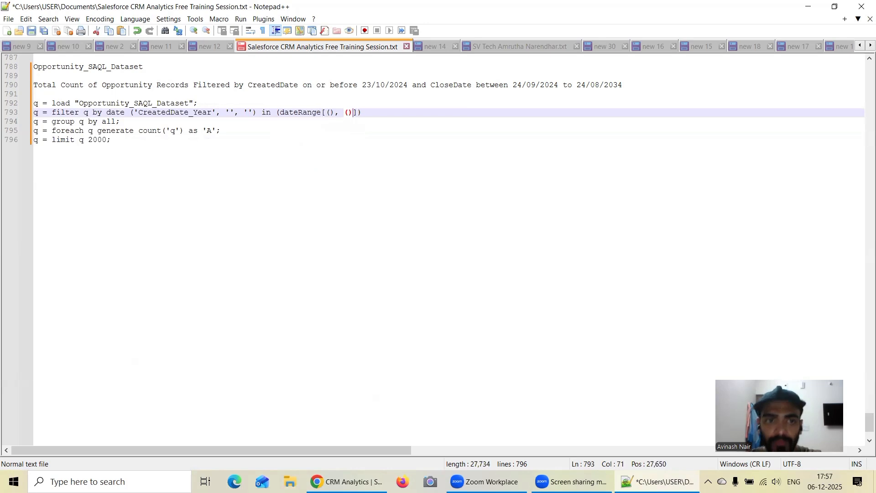
Fill the first empty tuple of the dateRange with 0,1,1.
key(Left)
key(Left)
key(Left)
key(Left)
key(Left)
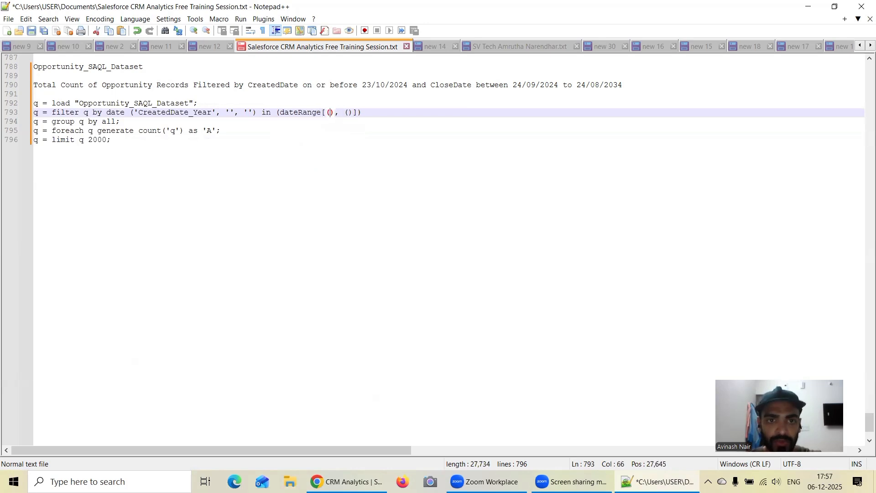
text(0)
text(,1,1)
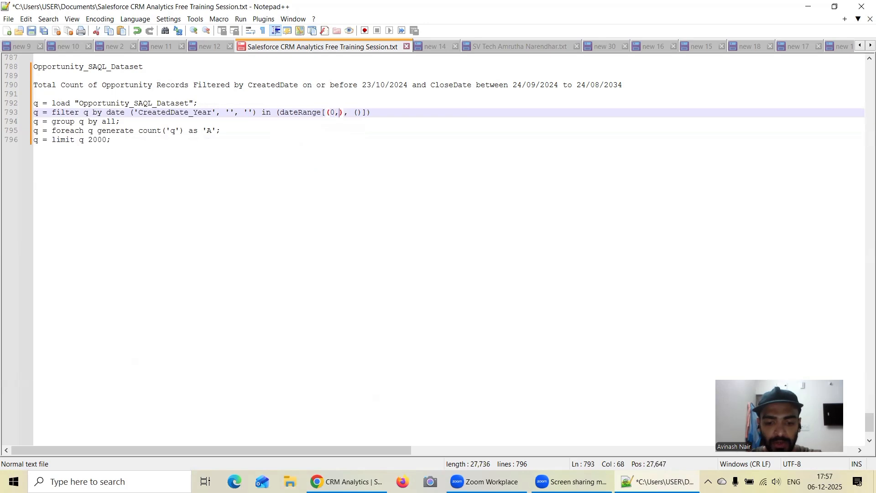
Fill the second empty tuple of the dateRange with 2024,10,23.
key(Right)
key(Right)
key(Right)
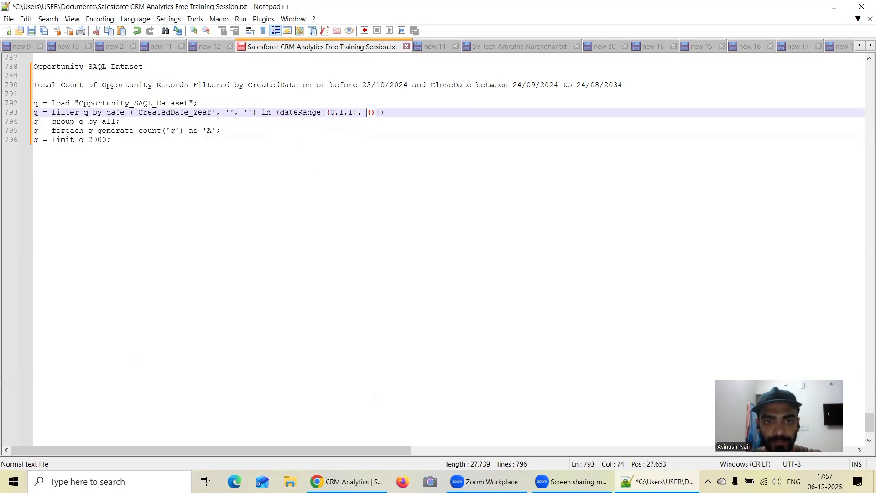
text(2024)
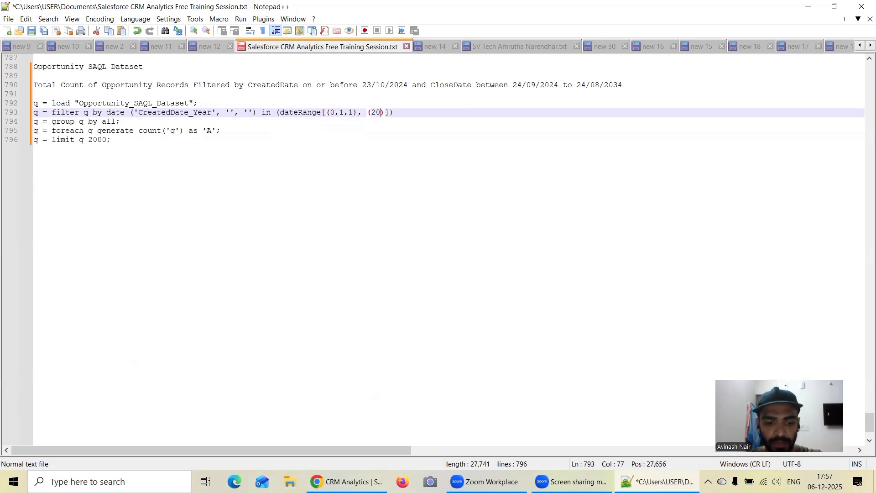
text(,)
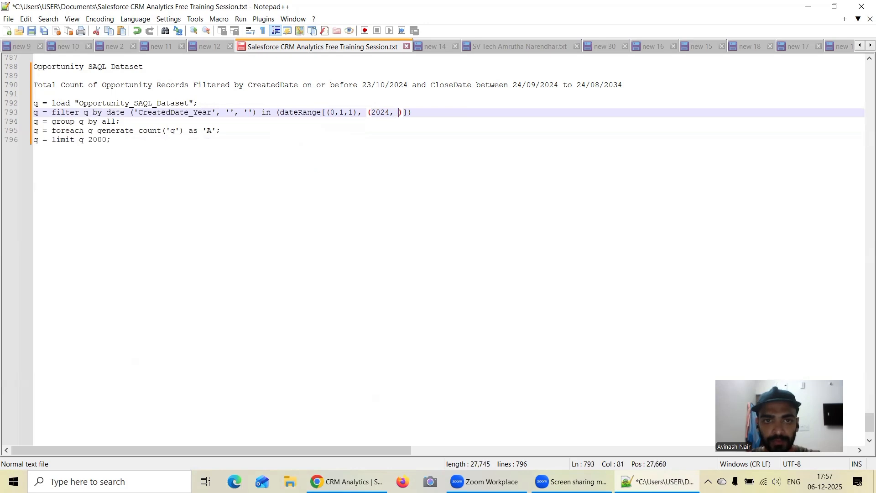
key(BackSpace)
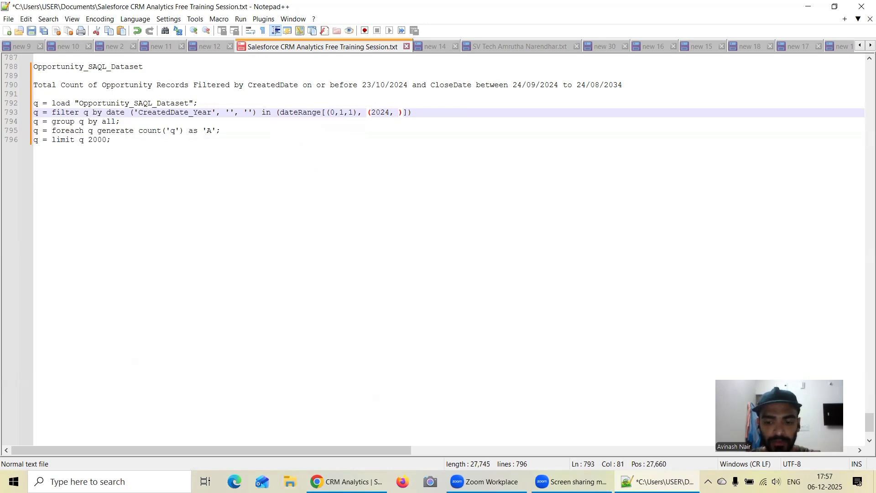
key(BackSpace)
text(10,23)
Append the and operator after the closing parenthesis of the dateRange condition on the filter line.
key(Right)
key(Right)
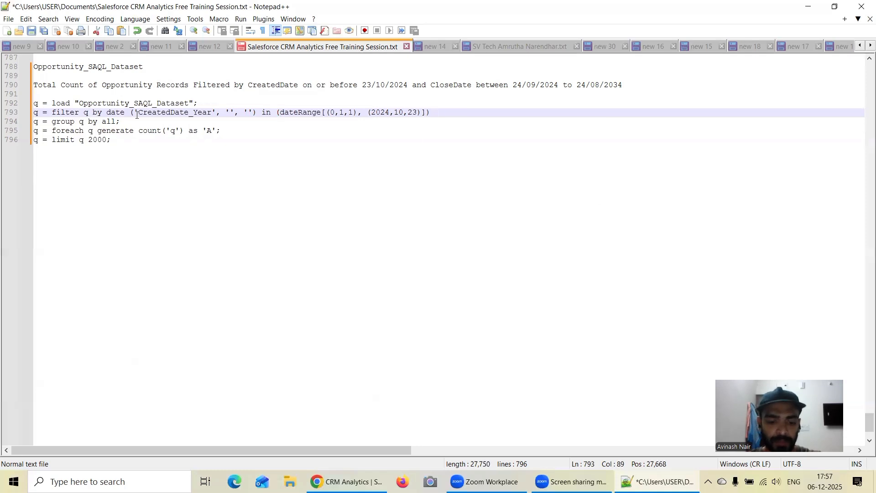
text(and)
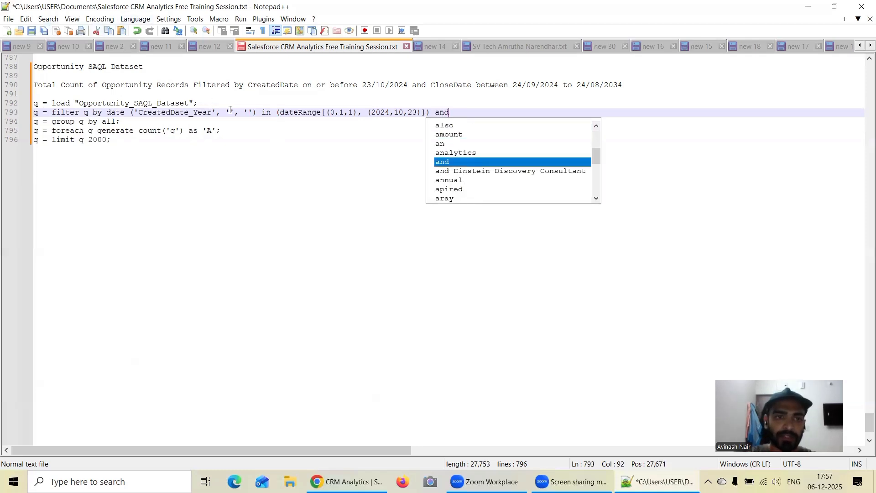
Fill the second argument of the date function with CreatedDate_Month.
click(230, 111)
text(CreatedDate)
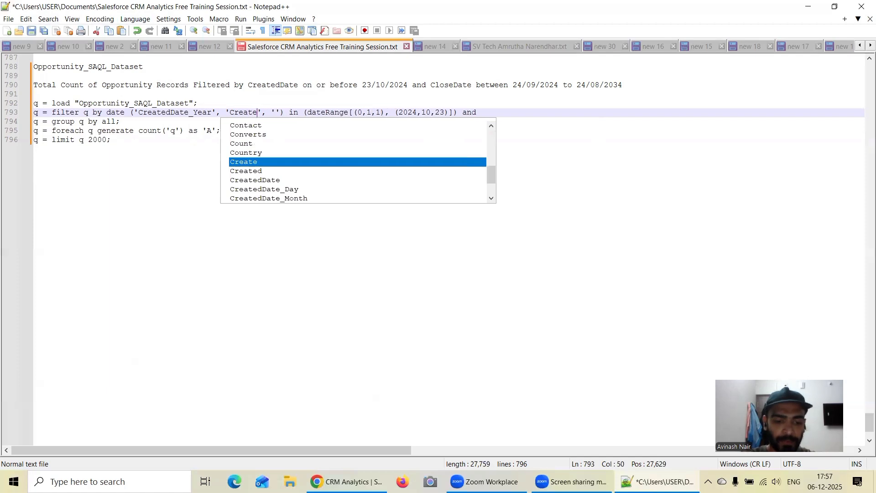
text(_)
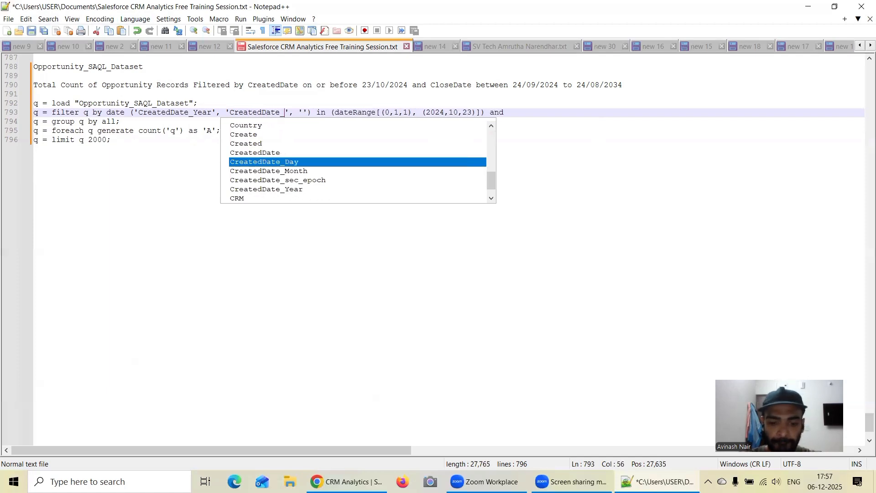
text(Month)
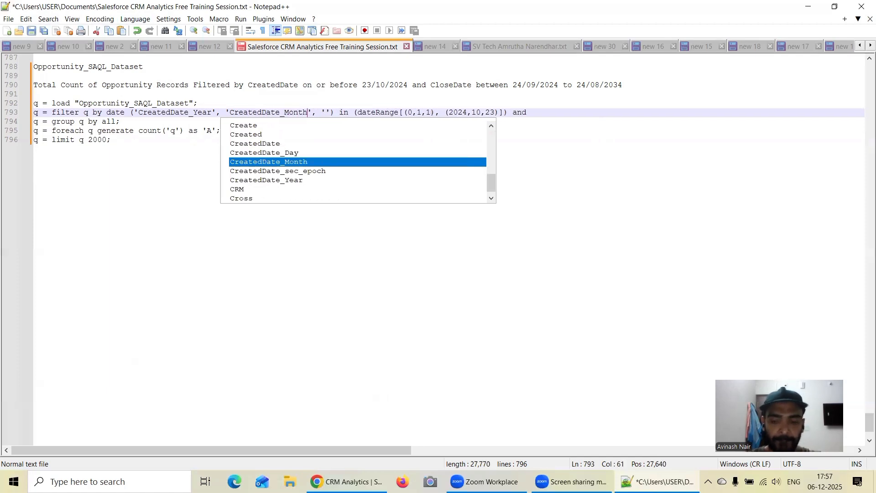
Fill the third argument of the date function with CreatedDate_Day.
key(Right)
key(Right)
key(Right)
text(CreatedDate)
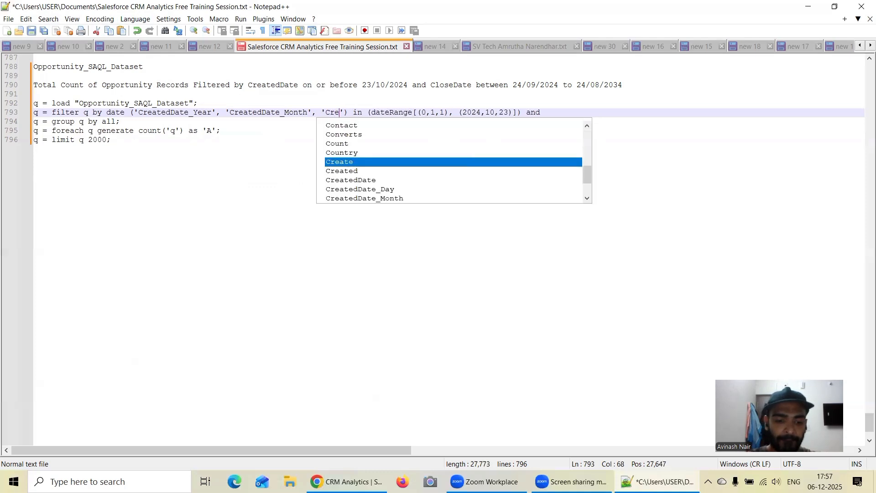
text(_Day)
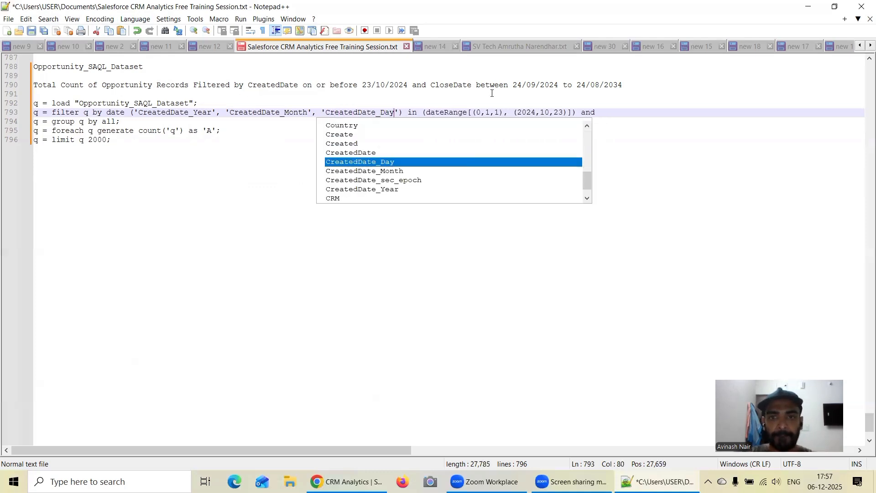
Remove the space between date and its opening parenthesis on the filter line.
drag(581, 112, 132, 108)
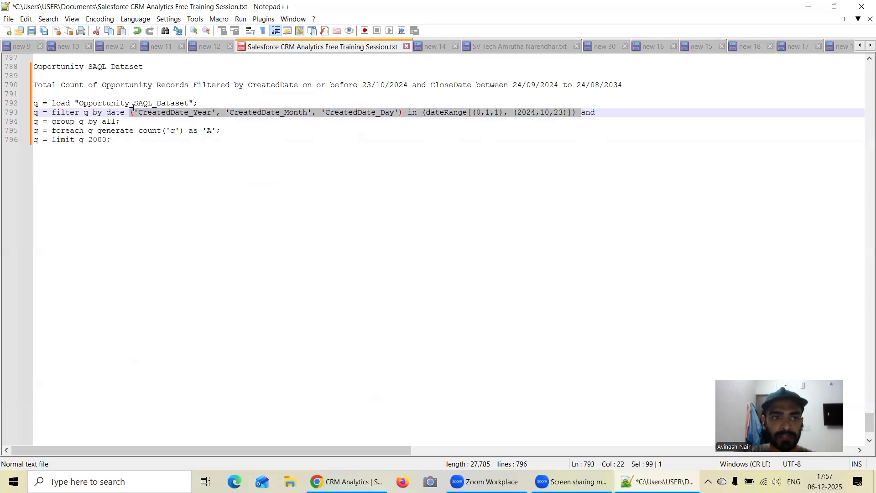
click(187, 138)
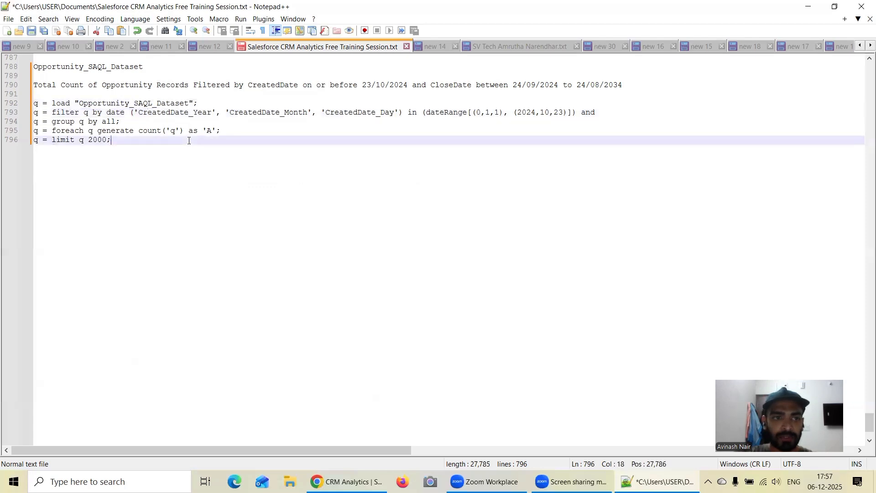
click(132, 113)
key(BackSpace)
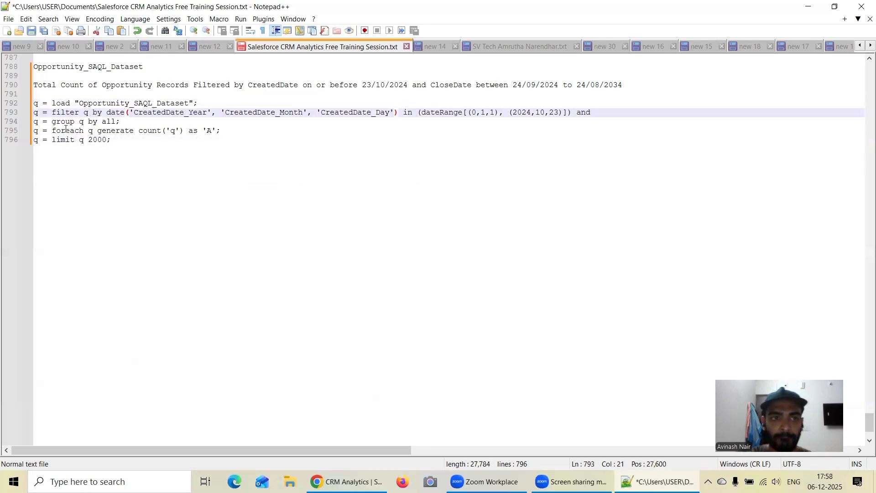
Duplicate the whole CreatedDate date condition after the and operator, placing the copy on its own line.
drag(106, 113, 574, 118)
key(ctrl+c)
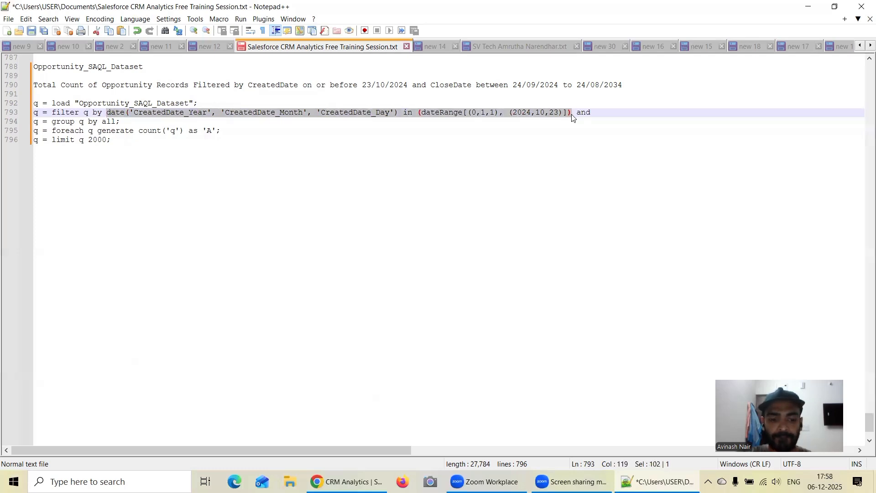
click(622, 113)
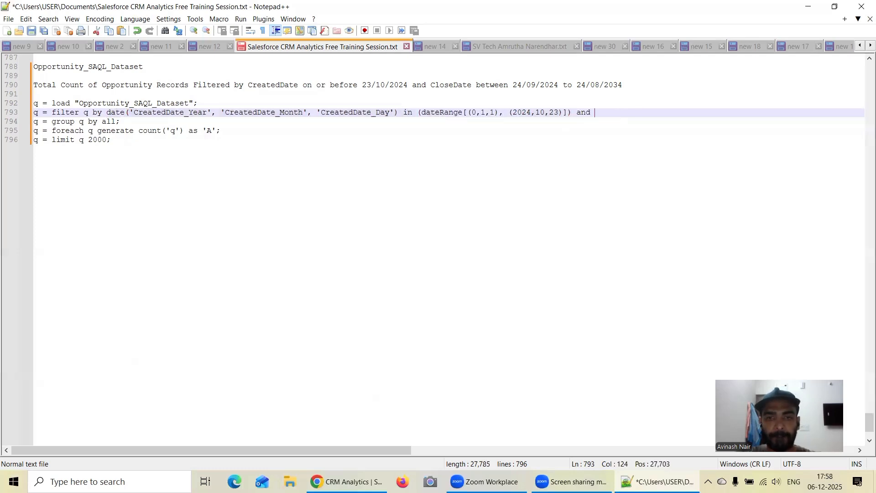
key(ctrl+v)
drag(354, 450, 115, 450)
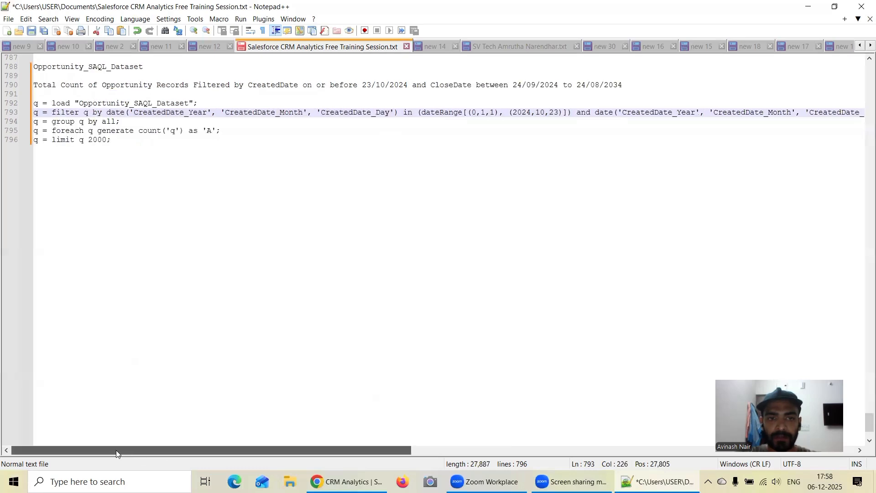
drag(592, 112, 595, 111)
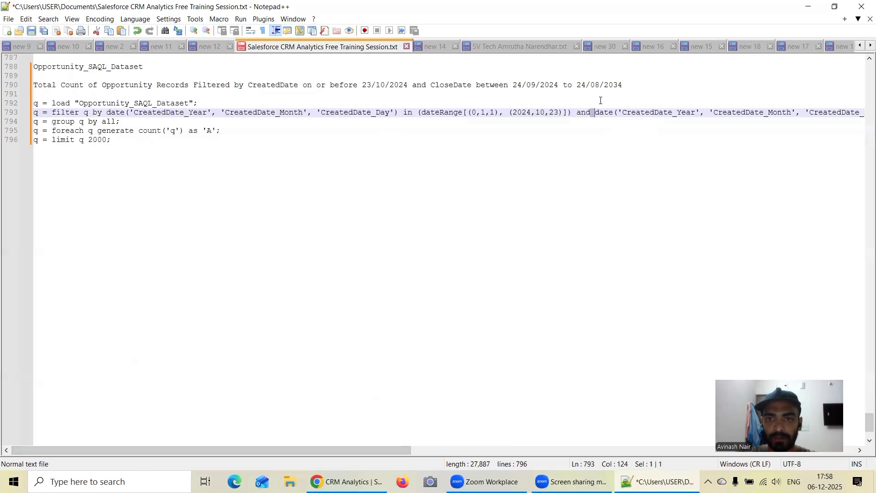
key(Right)
key(Return)
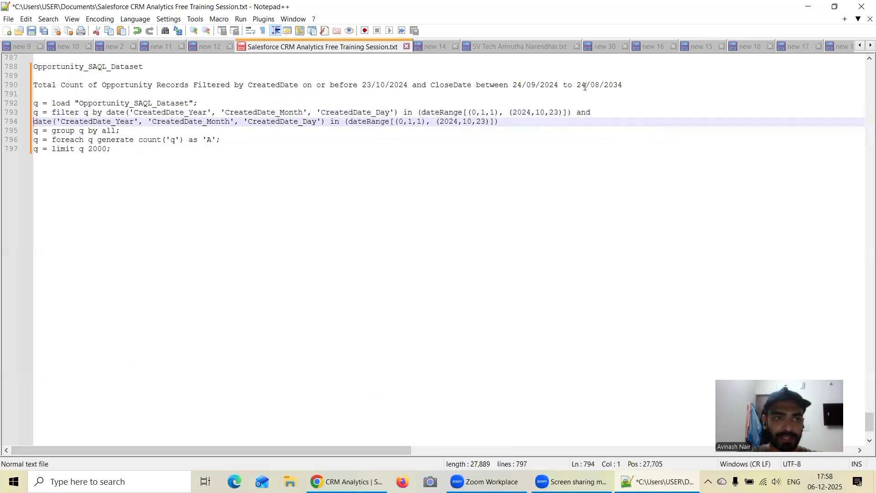
Change the first argument of the copied date function to 'CloseDate_Year'.
click(93, 121)
key(BackSpace)
key(BackSpace)
key(BackSpace)
key(BackSpace)
key(BackSpace)
key(BackSpace)
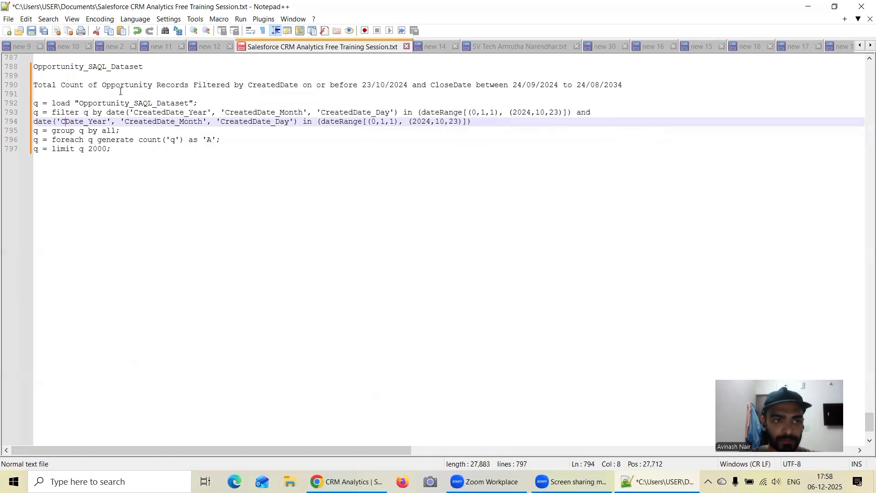
text(lose)
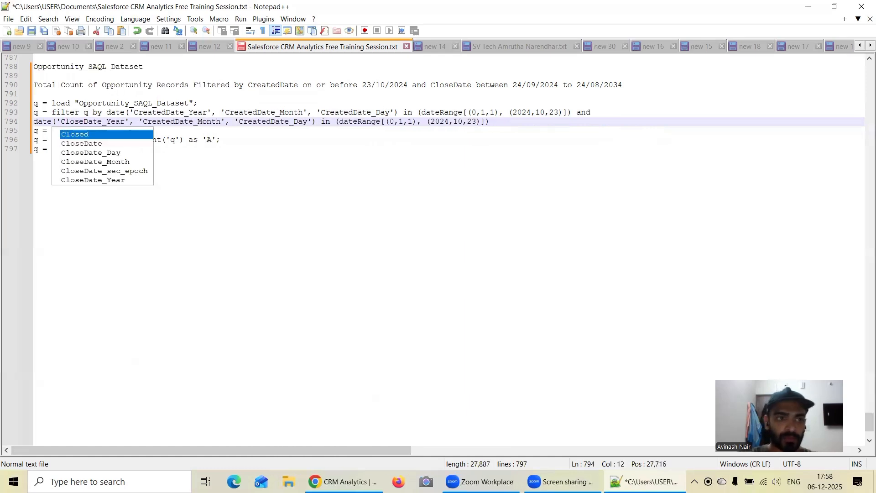
Change the second argument of the copied date function to 'CloseDate_Month'.
click(175, 121)
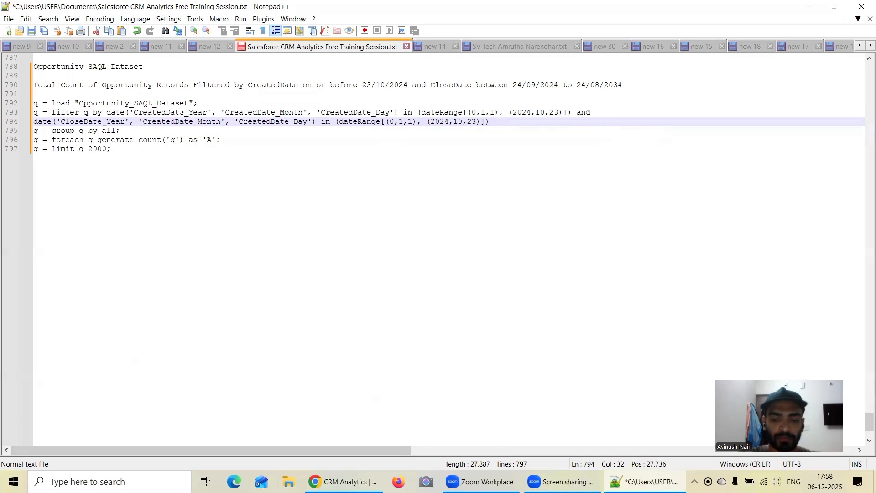
key(BackSpace)
key(BackSpace)
key(BackSpace)
key(BackSpace)
key(BackSpace)
key(BackSpace)
text(lose)
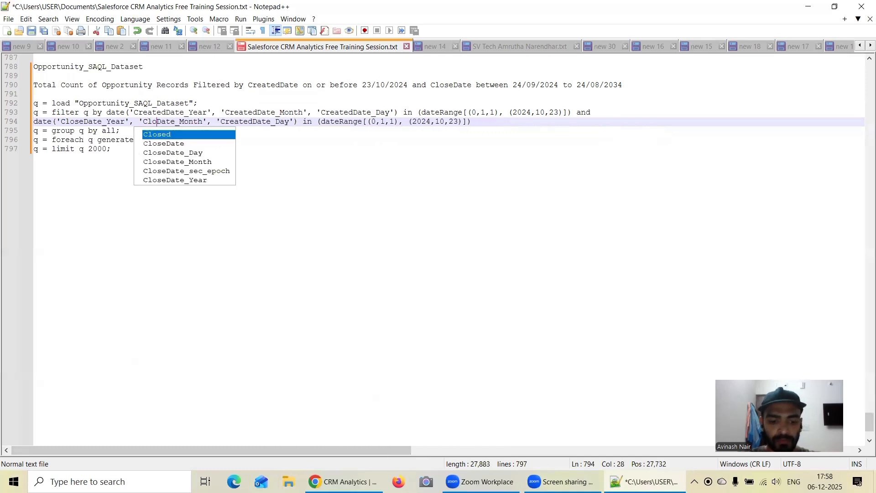
Change the third argument of the copied date function to 'Close_Day'.
click(280, 122)
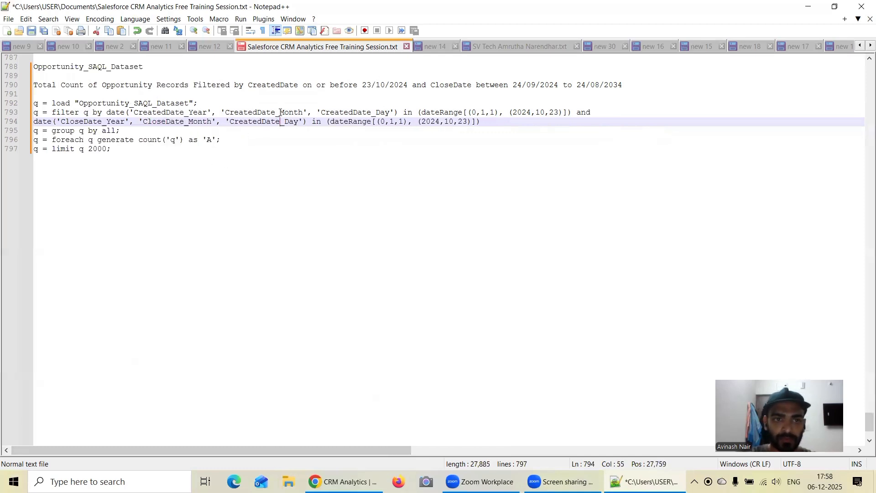
key(BackSpace)
key(BackSpace)
key(BackSpace)
key(BackSpace)
key(BackSpace)
key(BackSpace)
key(BackSpace)
key(BackSpace)
key(BackSpace)
key(BackSpace)
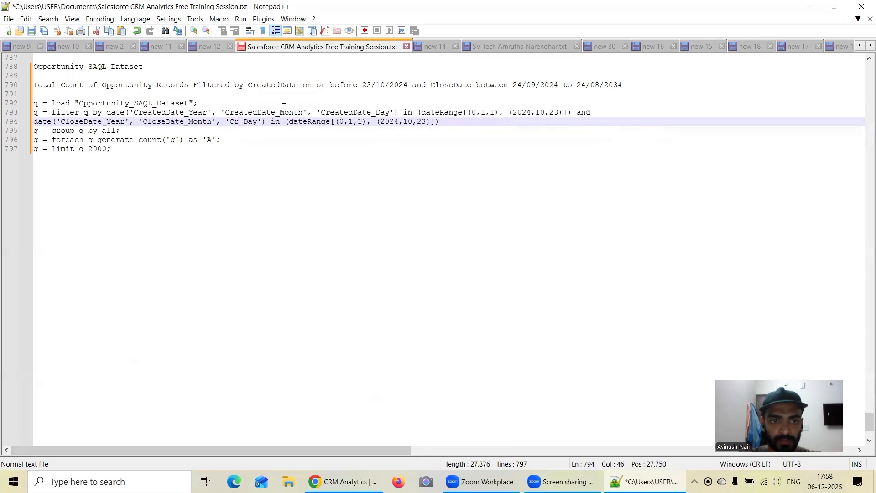
text(lose)
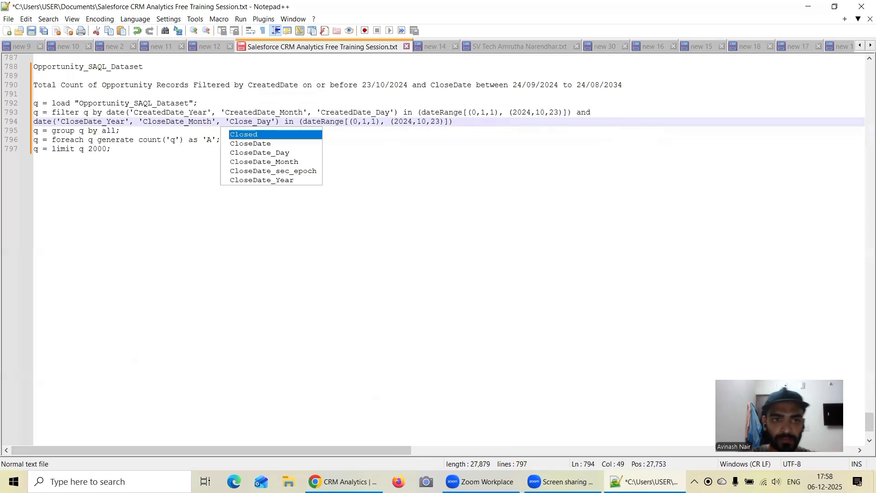
click(438, 139)
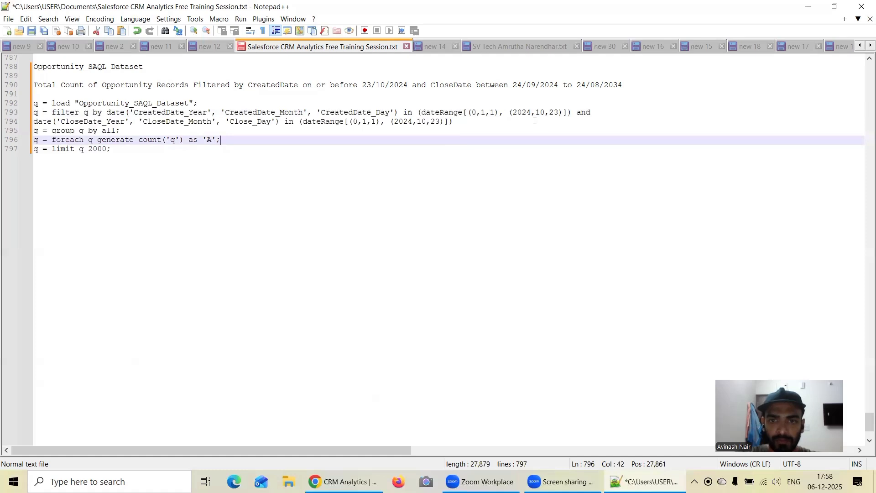
Set the year in the first tuple of the CloseDate dateRange to 2024.
click(359, 121)
key(BackSpace)
text(2024)
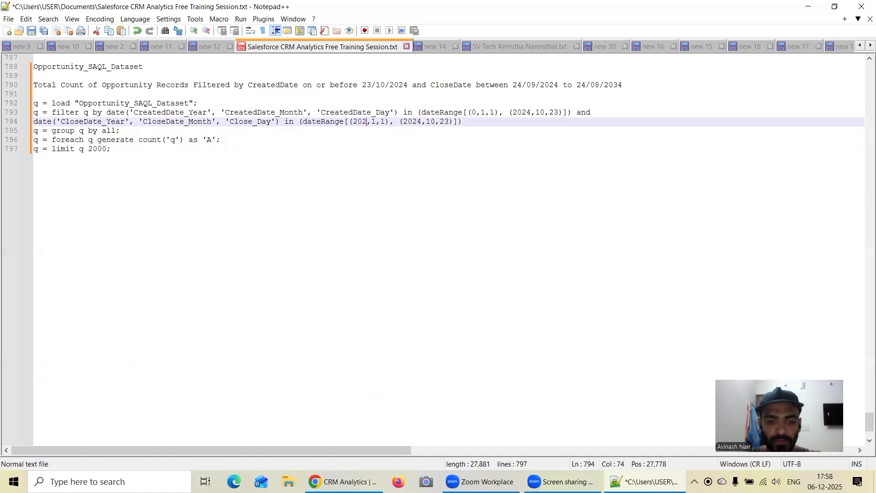
key(Right)
key(Right)
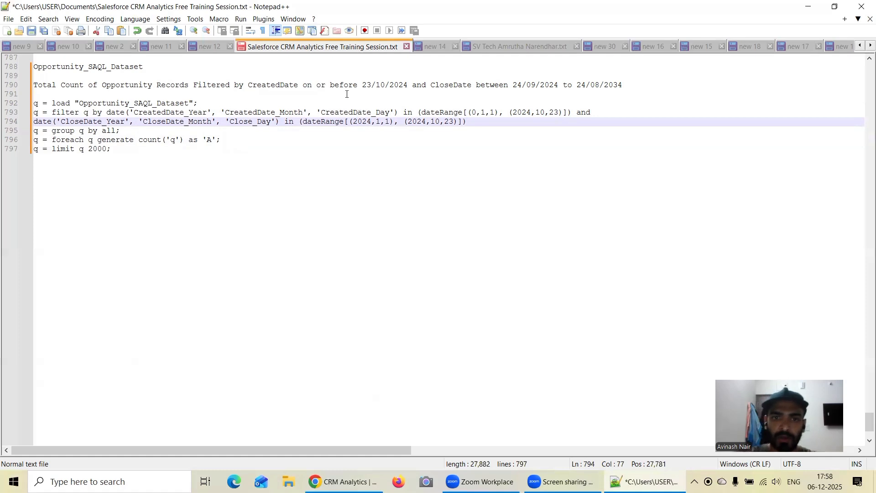
Replace "to" with "and" between the two CloseDate dates in the query's description line.
click(561, 113)
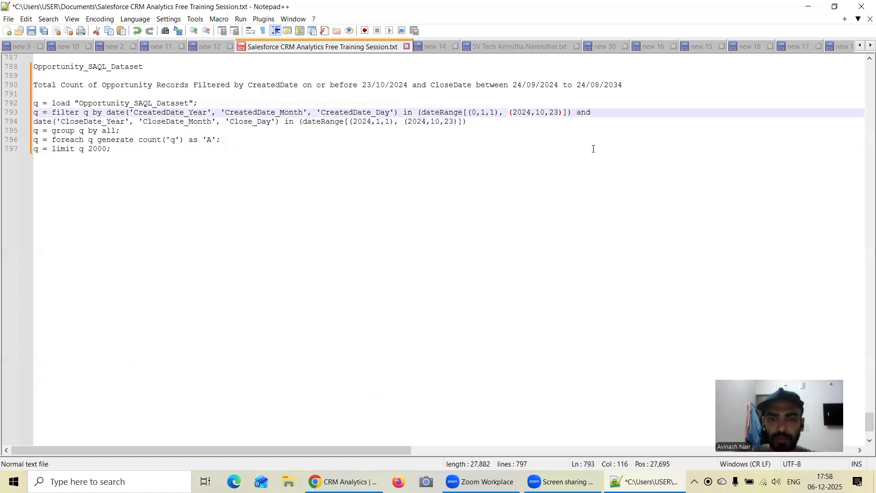
click(572, 85)
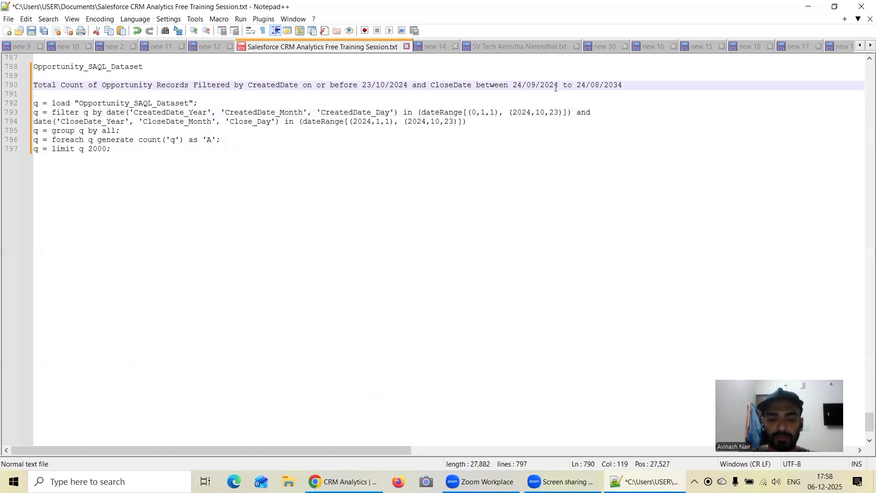
key(BackSpace)
key(BackSpace)
text(and)
click(520, 104)
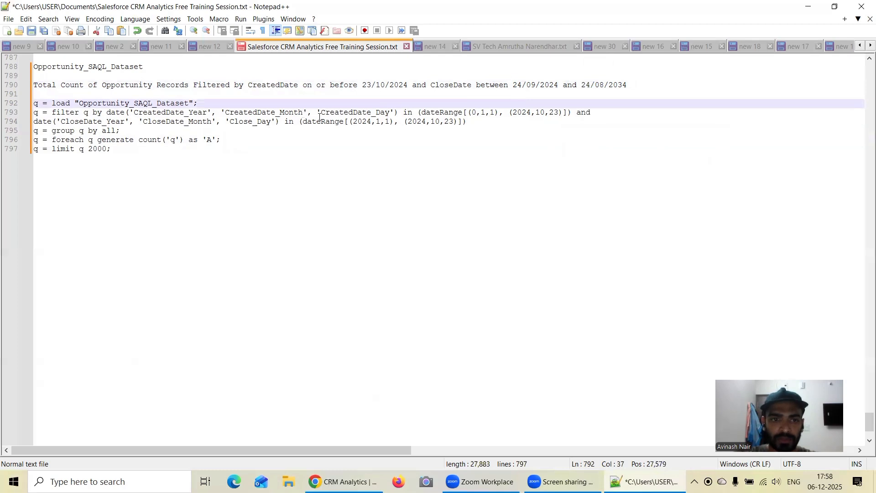
Set the month to 09 and the day to 24 in the first tuple of the CloseDate dateRange.
click(380, 123)
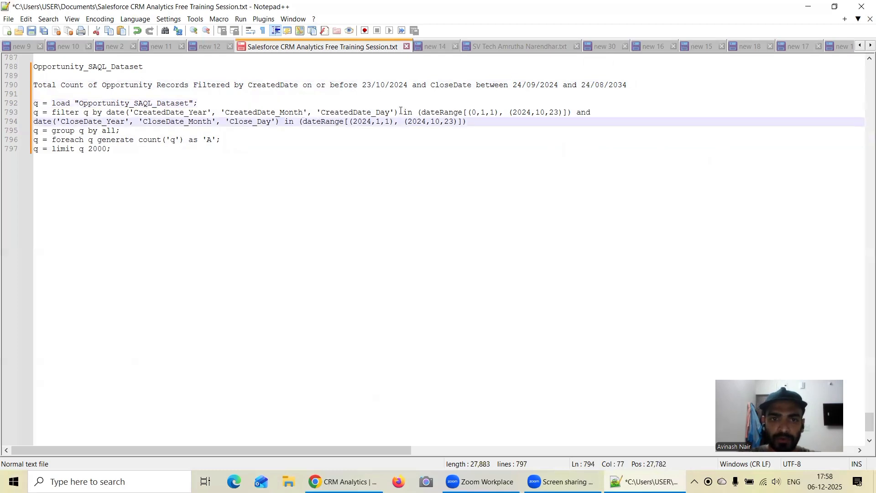
key(BackSpace)
text(09)
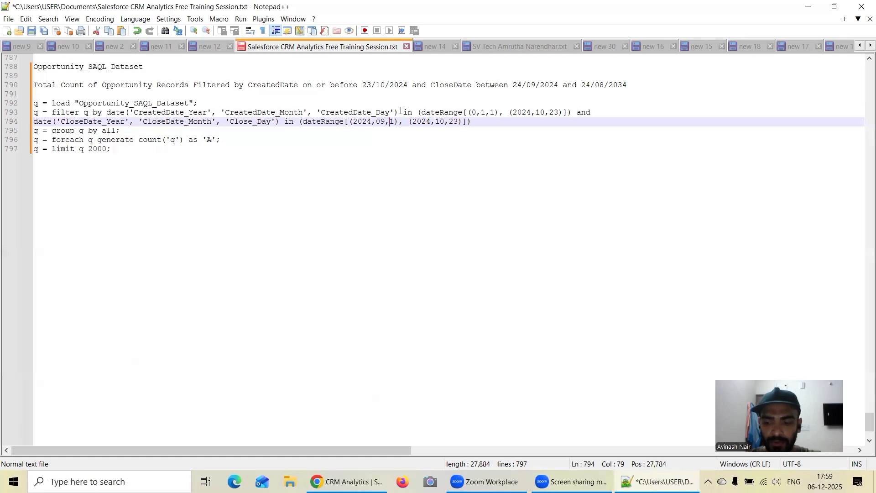
key(Right)
key(BackSpace)
text(24)
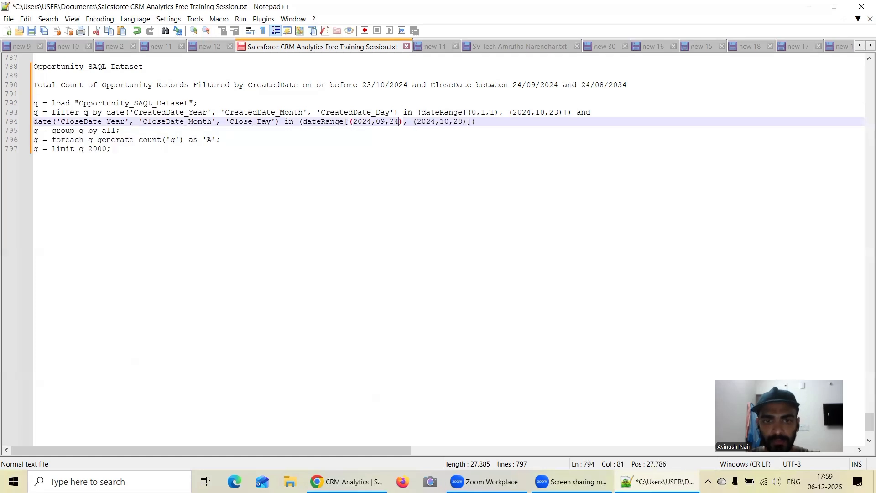
Set the year in the second tuple of the CloseDate dateRange to 2034.
key(Right)
key(Right)
key(Right)
key(Right)
key(Right)
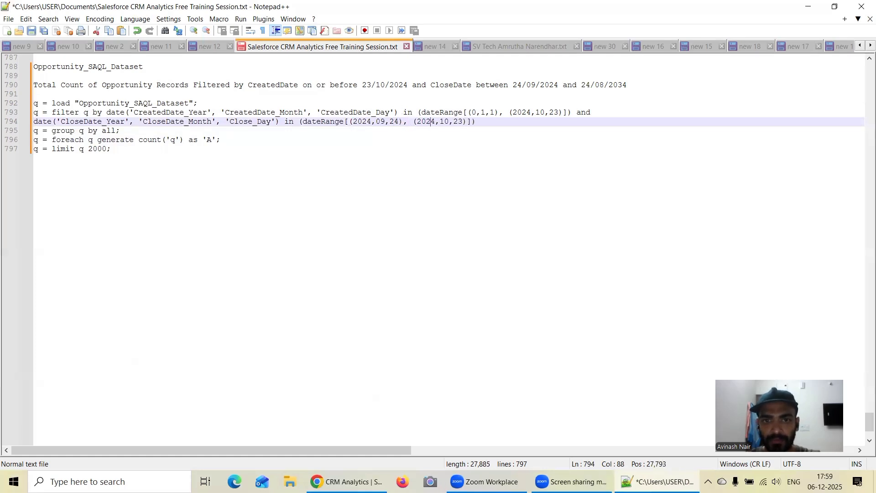
key(BackSpace)
text(3)
Set the month to 08 and the day to 24 in the second tuple of the CloseDate dateRange.
key(Right)
key(Right)
key(Right)
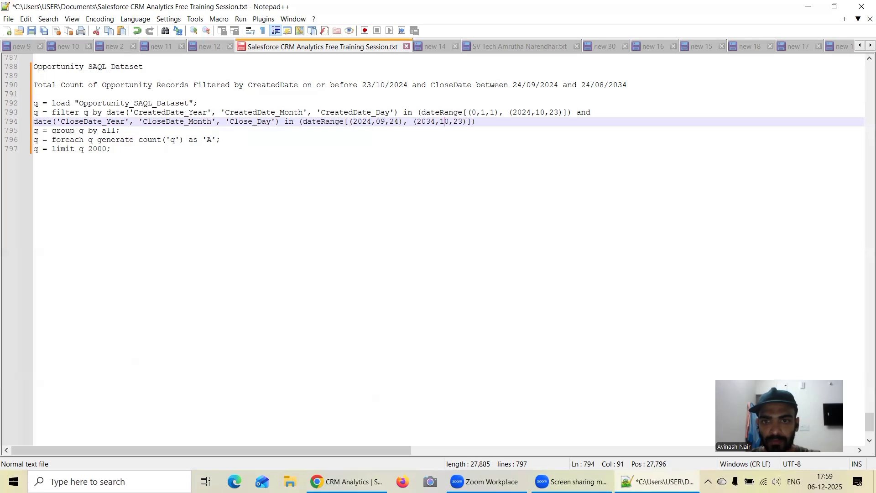
key(BackSpace)
key(BackSpace)
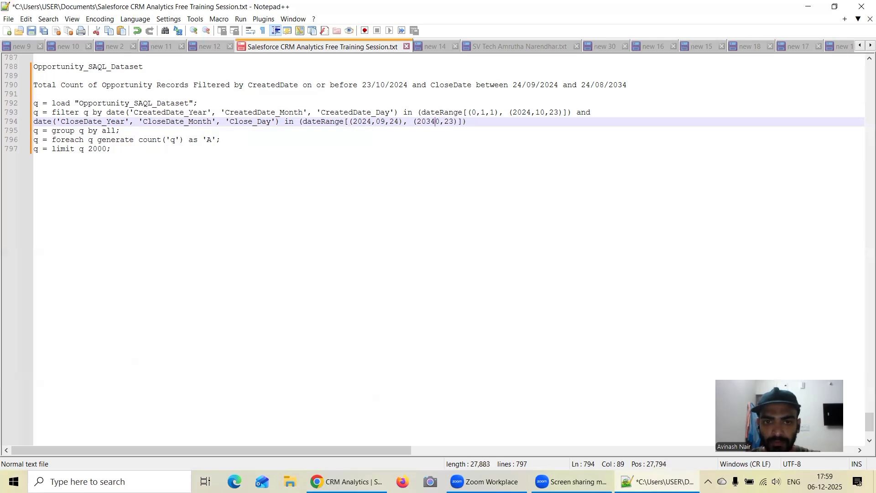
text(,)
key(Right)
text(8)
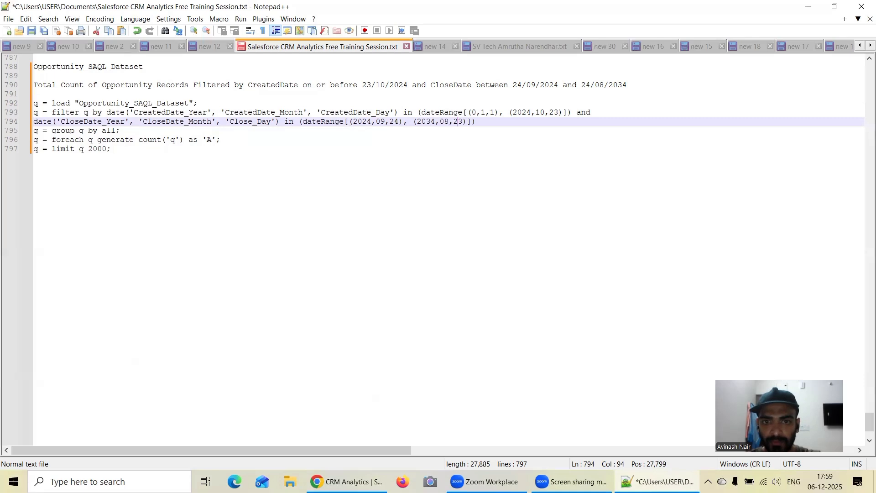
key(Right)
key(BackSpace)
text(4)
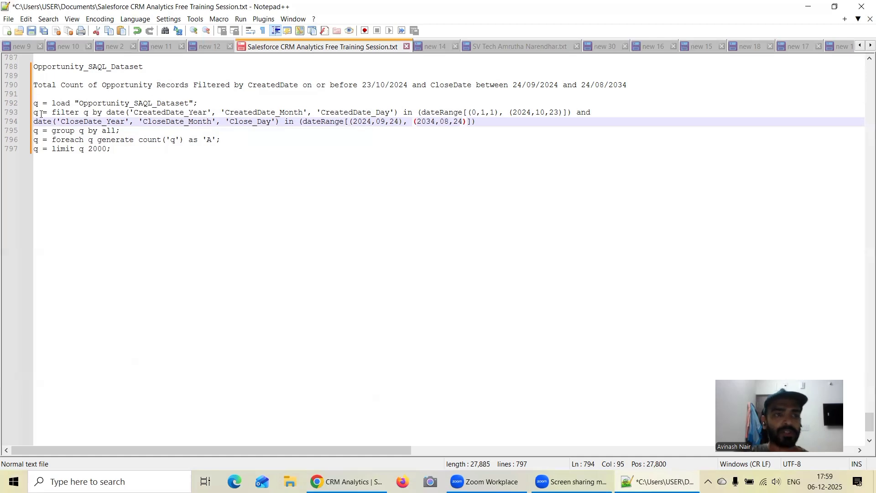
Switch to CRM Analytics in Chrome and open the Opportunity SAQL Dataset in a new lens.
click(347, 482)
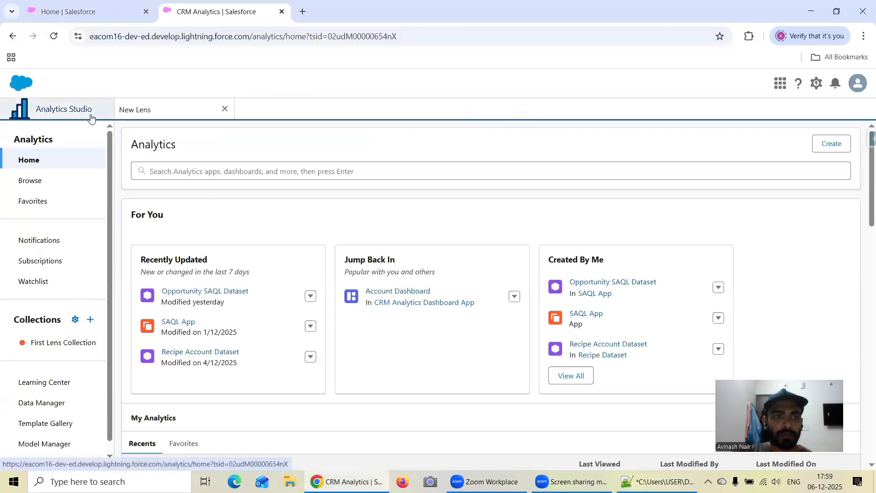
click(205, 292)
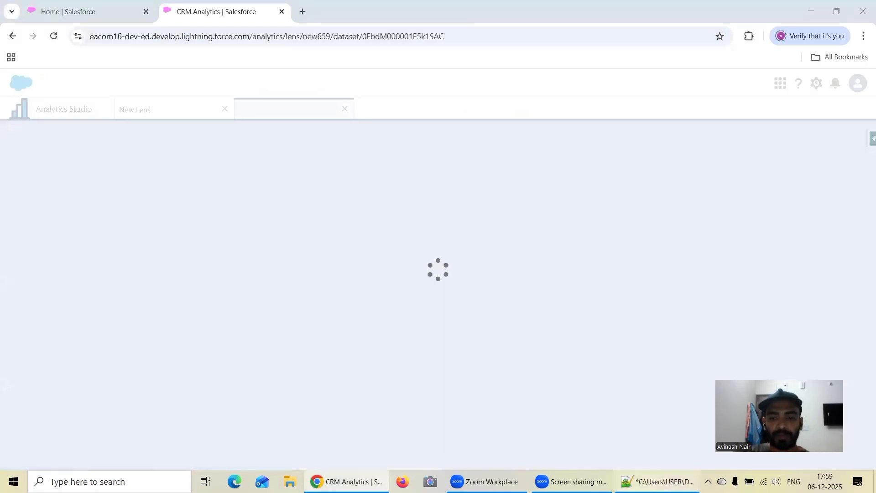
Switch back to Notepad++ and end the query's CloseDate filter line with a semicolon.
click(657, 481)
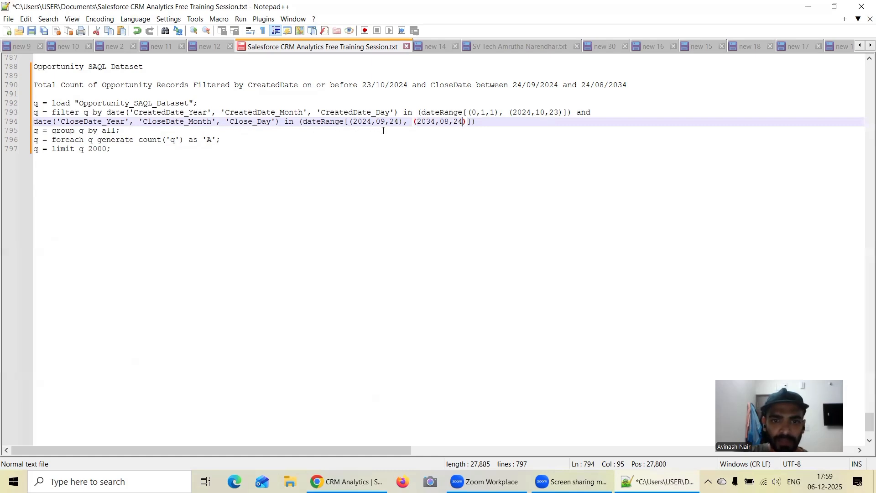
click(482, 123)
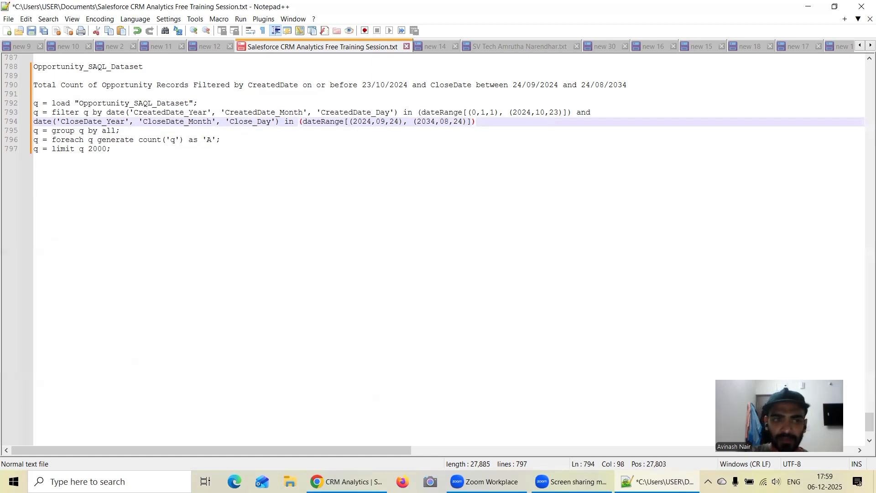
text(;)
Copy the whole SAQL query from the notes, replace the new lens's default query with it in Chrome, and run it.
drag(114, 149, 26, 108)
key(ctrl+c)
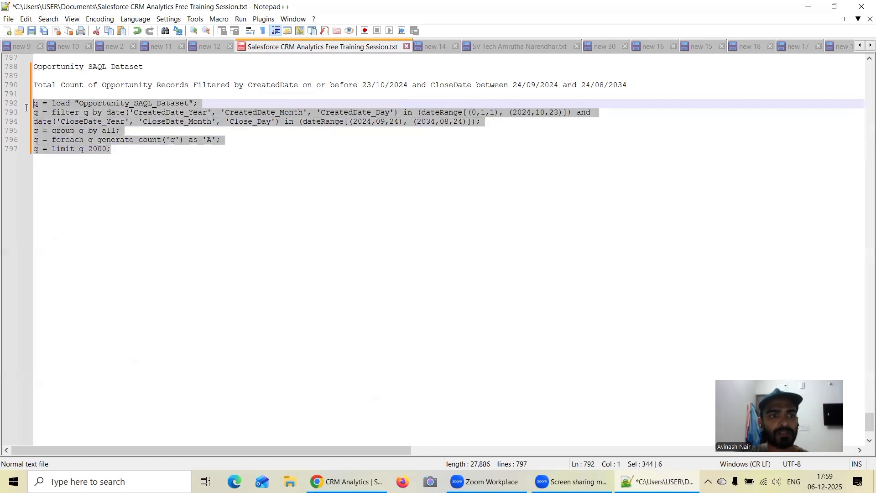
click(347, 482)
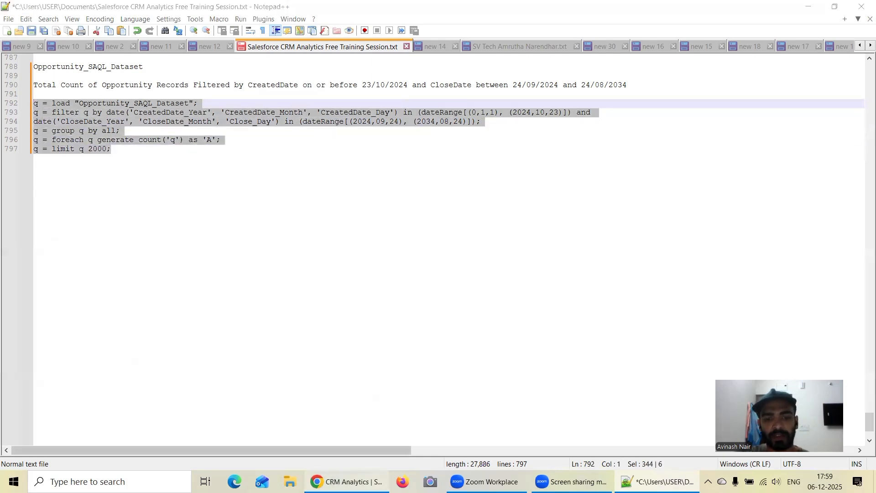
click(812, 187)
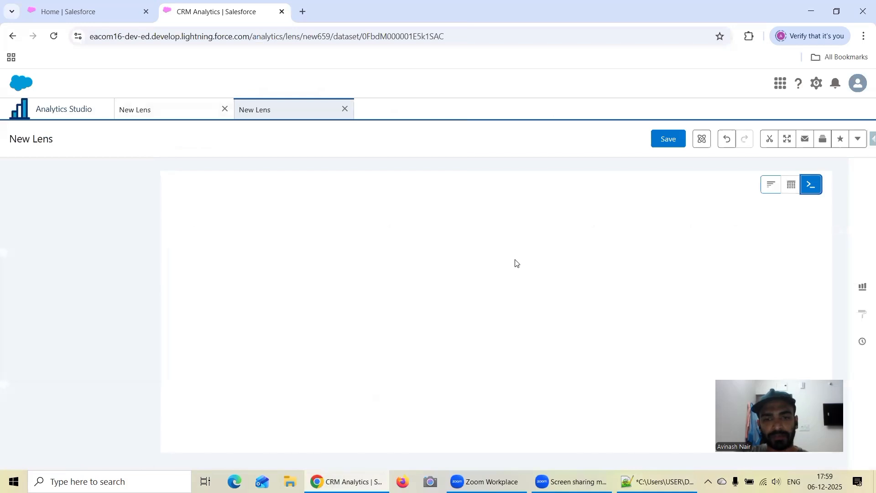
key(ctrl+a)
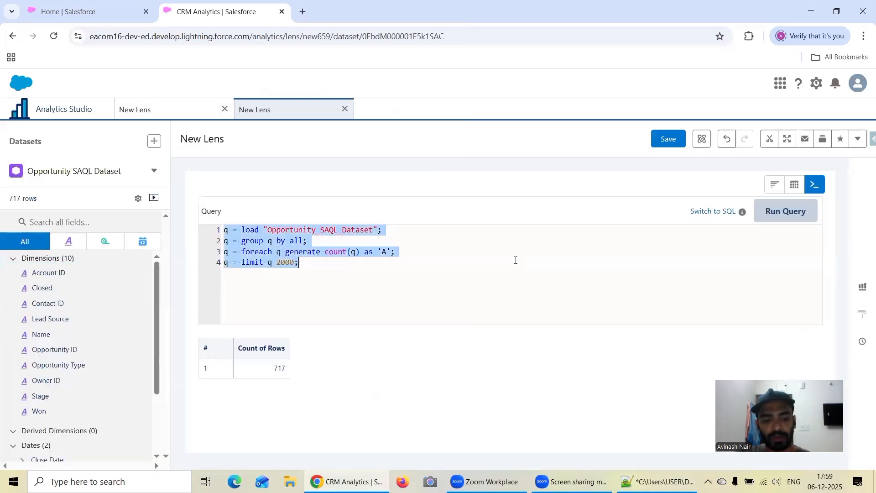
key(ctrl+v)
click(783, 211)
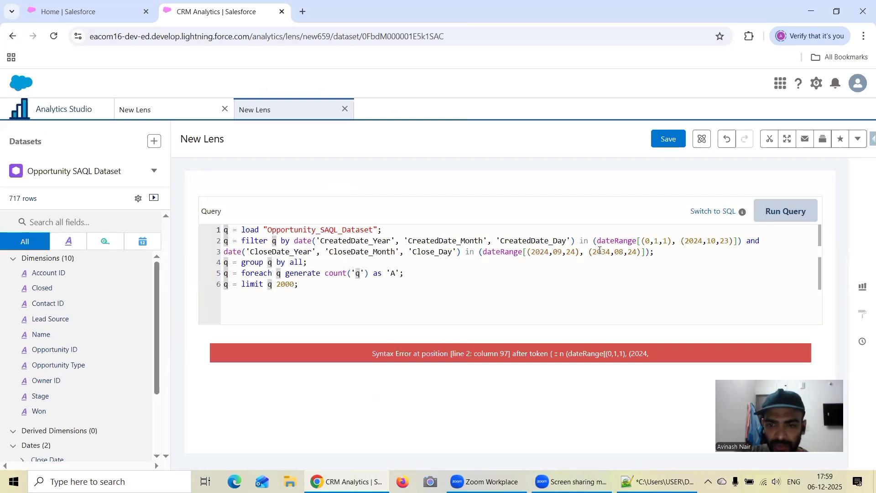
Replace the outer parentheses around the CreatedDate dateRange expression with square brackets.
click(596, 241)
key(BackSpace)
text([)
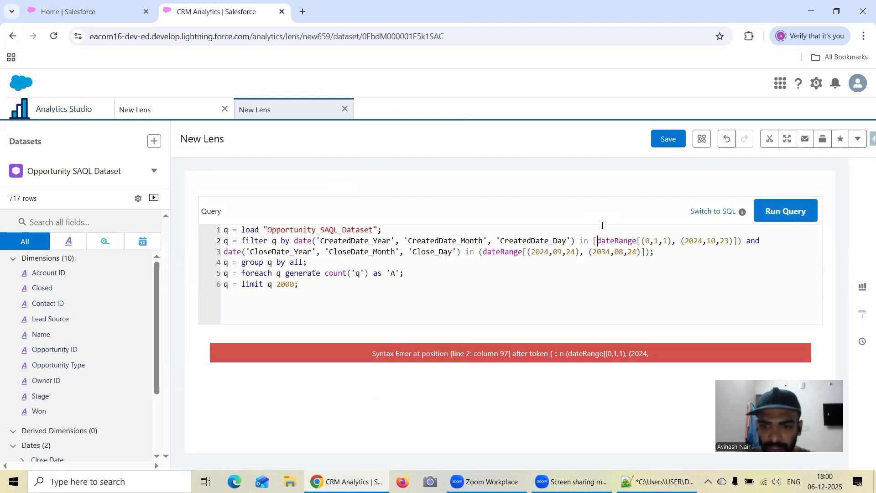
key(Right)
key(Right)
key(Right)
key(Right)
key(Right)
key(Right)
key(Right)
key(Right)
key(Right)
key(Right)
key(Right)
key(Right)
key(Right)
key(Right)
key(Right)
key(Right)
key(Right)
key(Right)
key(Right)
key(Right)
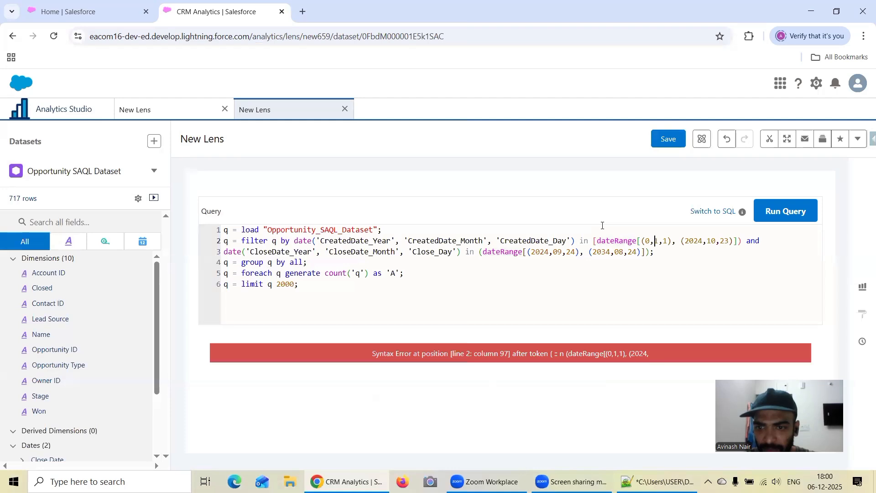
key(Delete)
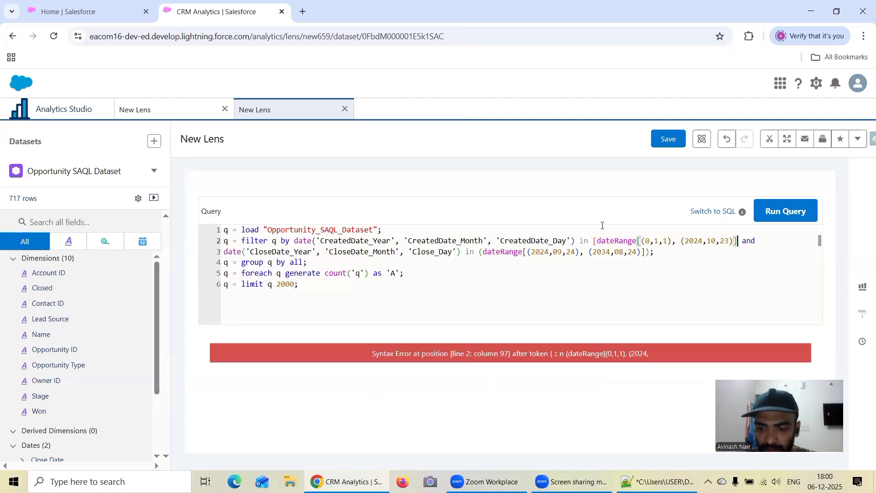
text(])
Change the opening of the CreatedDate dateRange's arguments to a parenthesis followed by a square bracket before 0,1,1.
key(Left)
key(Left)
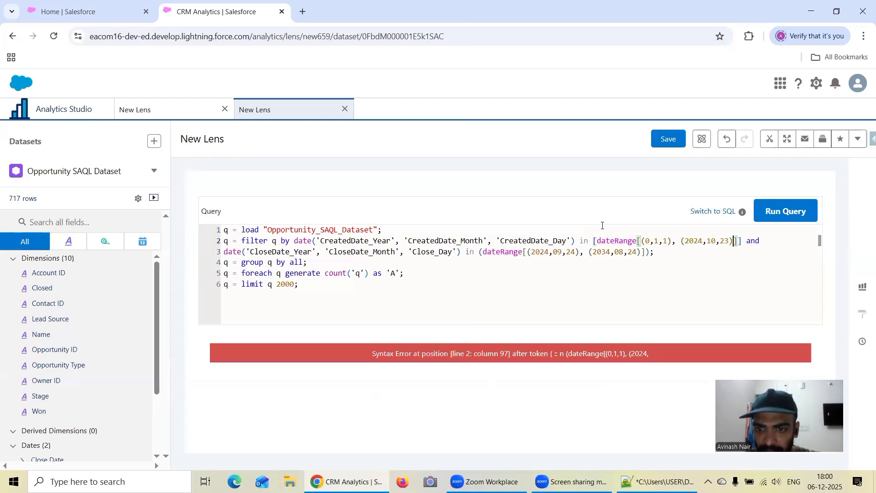
key(Left)
key(Left)
key(Left)
key(Left)
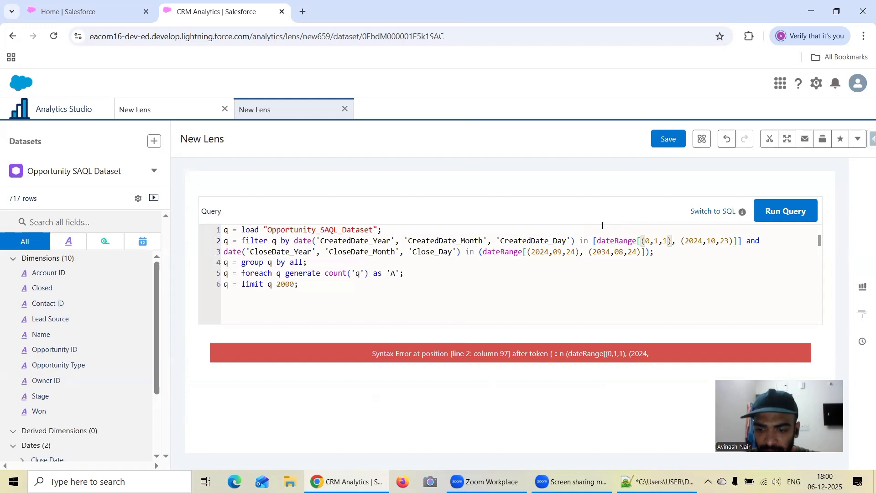
key(BackSpace)
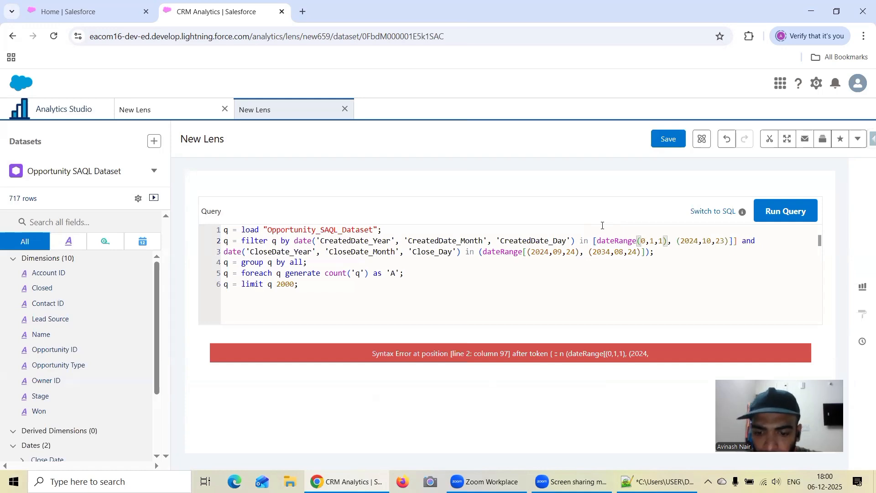
text(()
key(BackSpace)
text([)
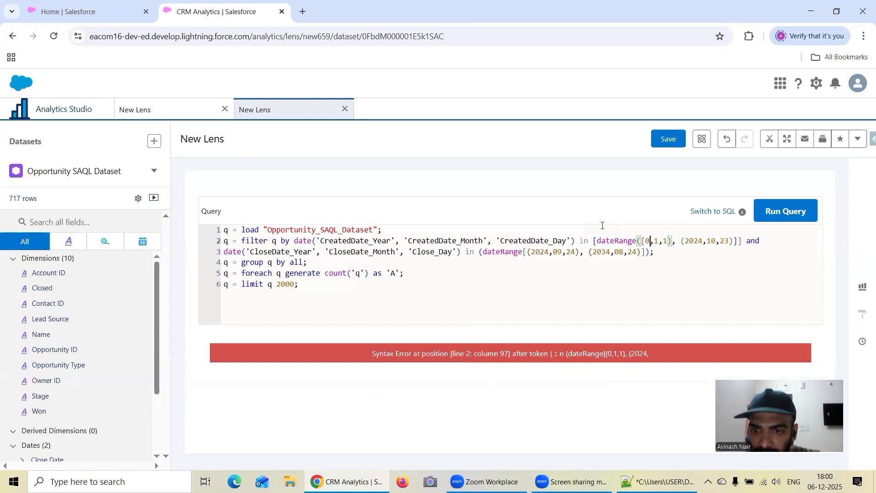
Close the 0,1,1 start date of the CreatedDate dateRange with a square bracket.
key(Right)
key(Right)
key(Right)
key(Right)
key(Right)
key(Delete)
text(])
Enclose the 2024,10,23 end date of the CreatedDate dateRange in square brackets and close the function's arguments with a parenthesis.
key(Right)
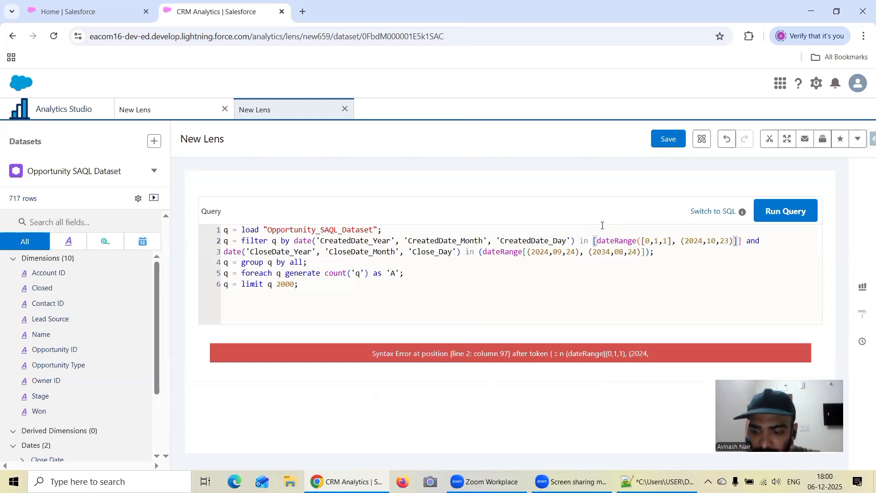
key(Right)
key(Delete)
text([)
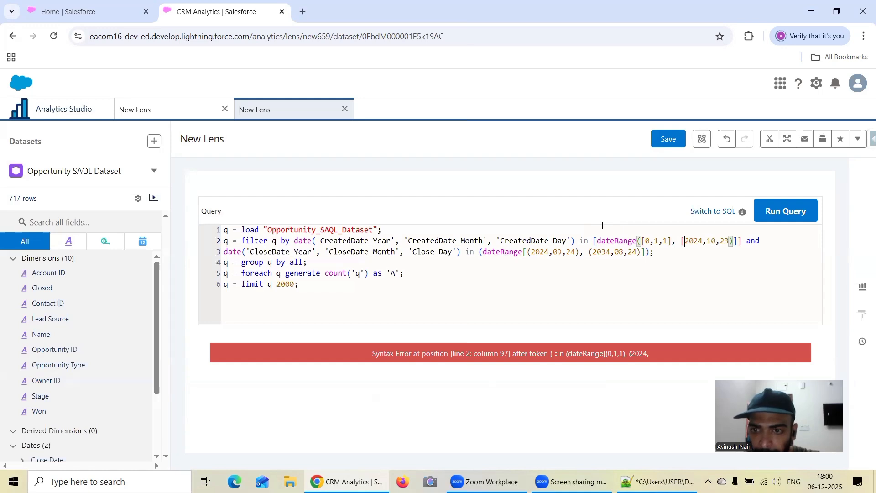
key(Right)
key(Right)
key(Right)
key(Right)
key(Right)
key(Right)
key(Right)
key(Right)
key(Right)
key(Right)
key(Right)
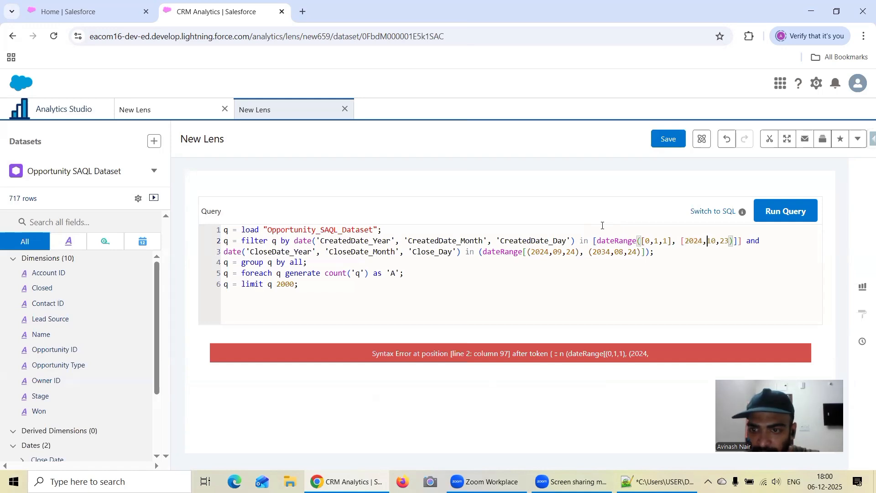
key(BackSpace)
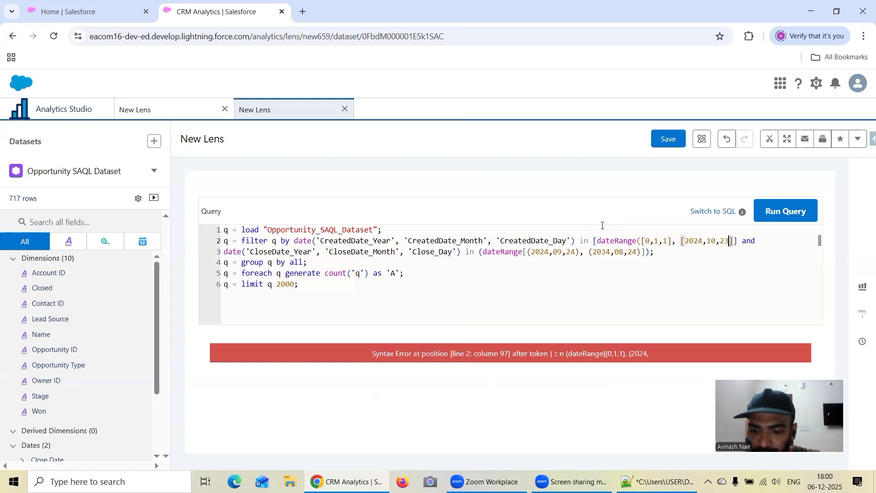
text(])
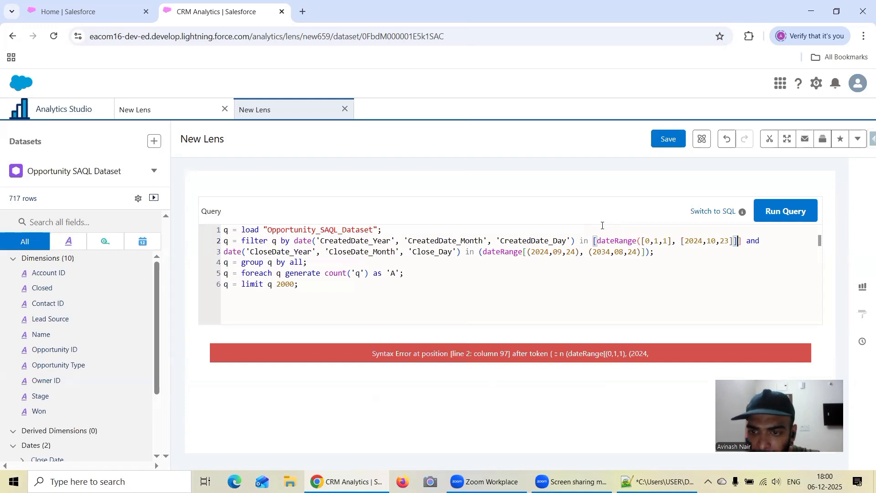
key(Delete)
text())
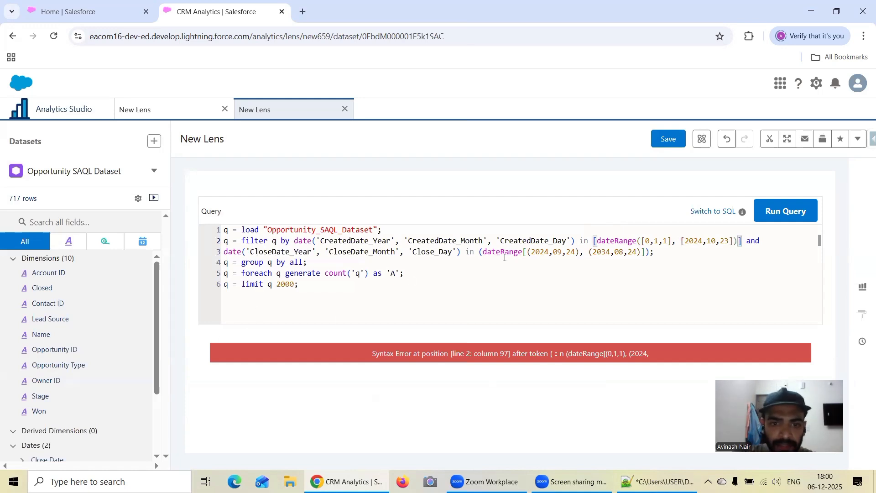
Open the CloseDate filter's list with a square bracket before dateRange and the function's arguments with a parenthesis.
click(480, 252)
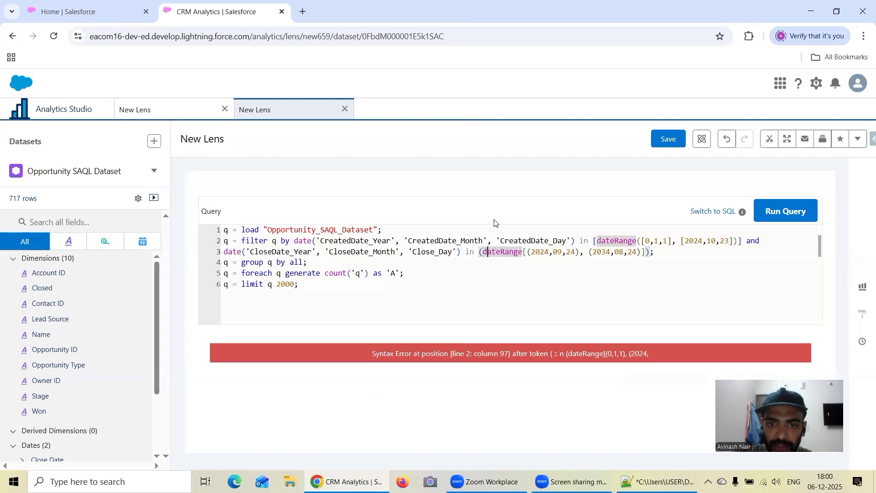
key(BackSpace)
text([)
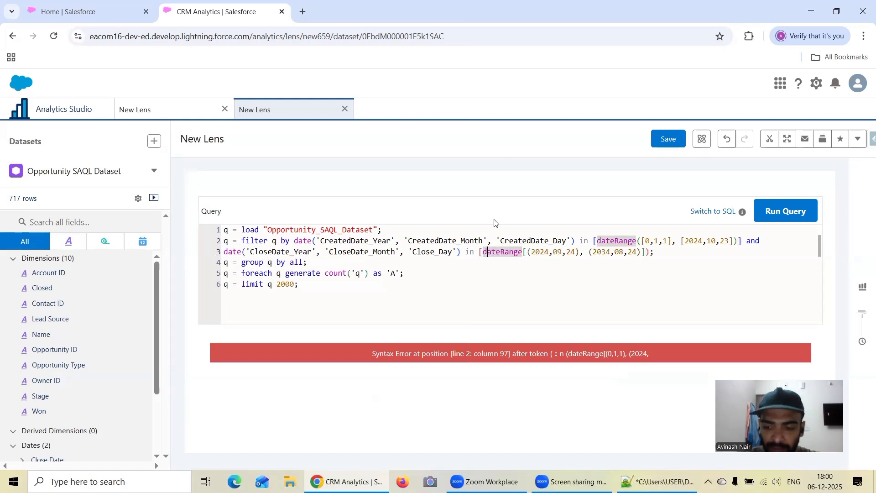
key(Right)
key(Right)
key(Right)
key(Right)
key(Right)
key(Right)
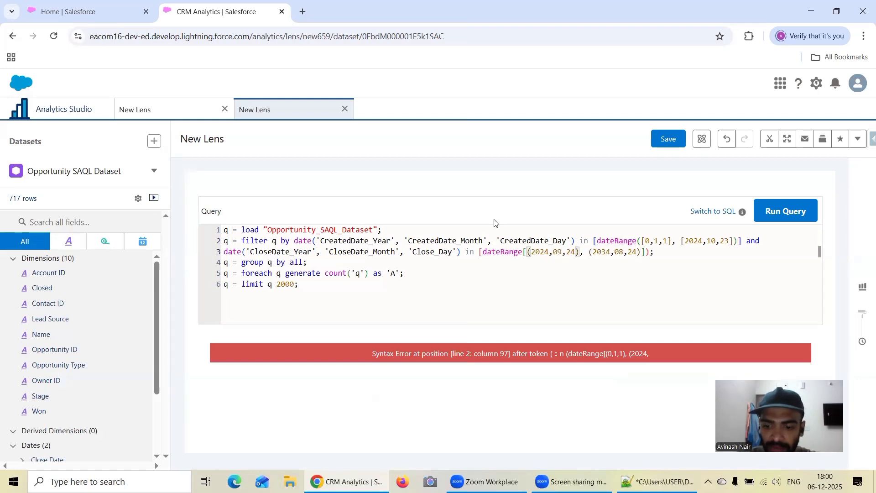
key(Delete)
text(()
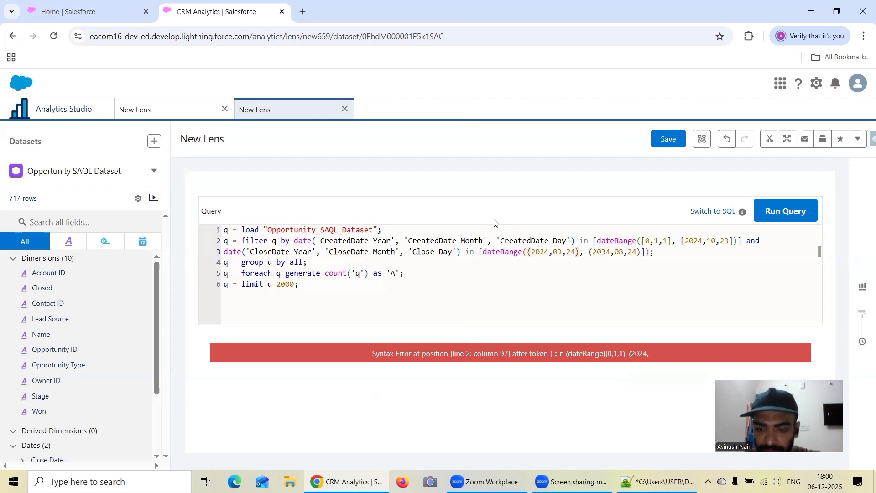
Enclose the 2024,09,24 start date of the CloseDate dateRange in square brackets.
key(Right)
key(BackSpace)
text([)
key(Right)
key(Right)
key(Right)
key(Right)
key(Right)
key(Right)
key(Right)
key(Right)
key(Right)
key(BackSpace)
text(])
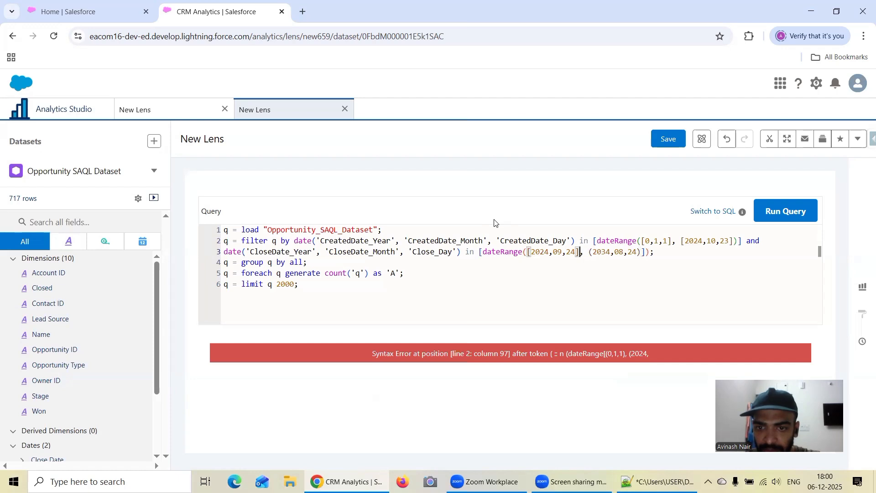
Enclose the 2034,08,24 end date of the CloseDate dateRange in square brackets.
key(Right)
key(Right)
key(Right)
key(BackSpace)
text([)
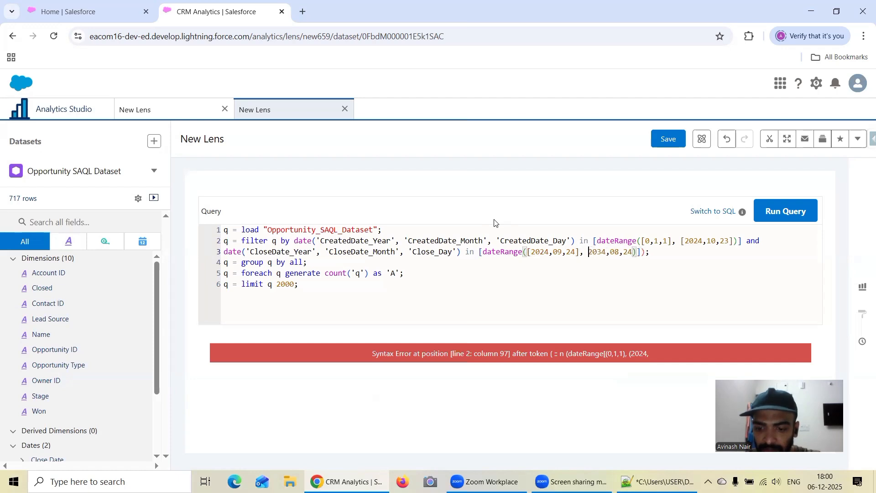
key(Right)
key(Right)
key(Right)
key(Right)
key(Right)
key(Right)
key(Right)
key(Right)
key(Right)
key(Right)
key(Right)
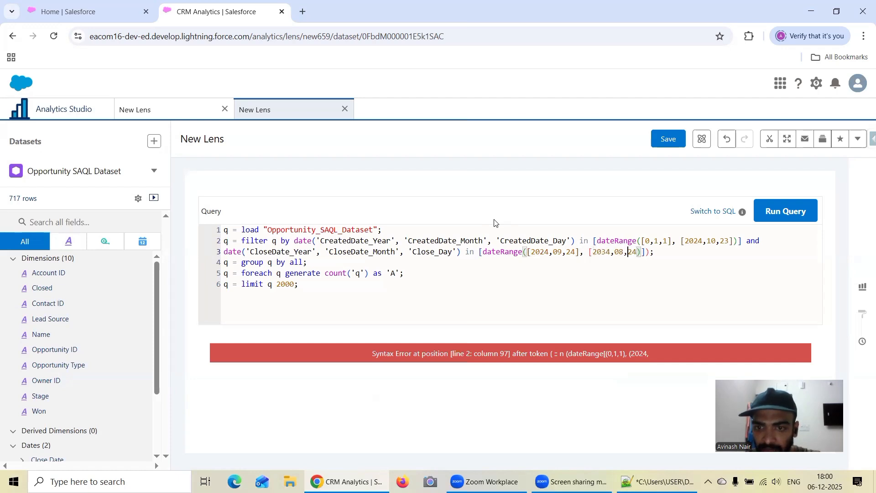
key(BackSpace)
text(])
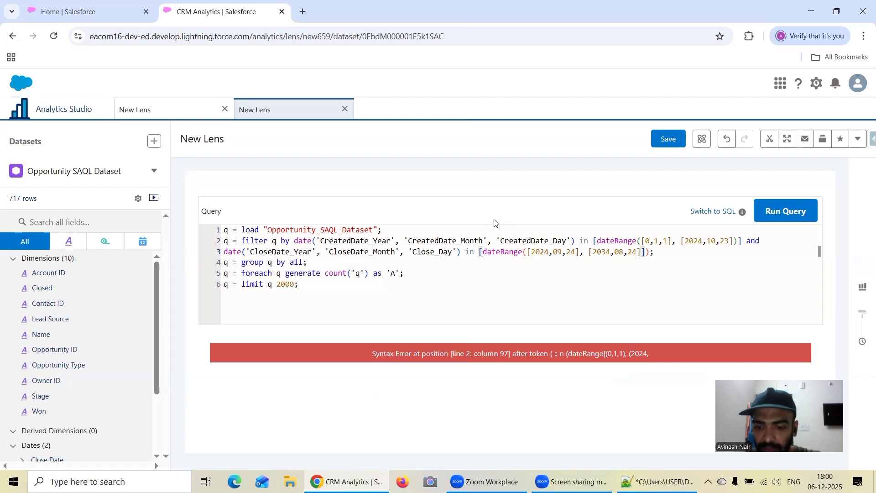
Close the CloseDate dateRange arguments with a parenthesis and its list with a square bracket, and run the query.
key(Right)
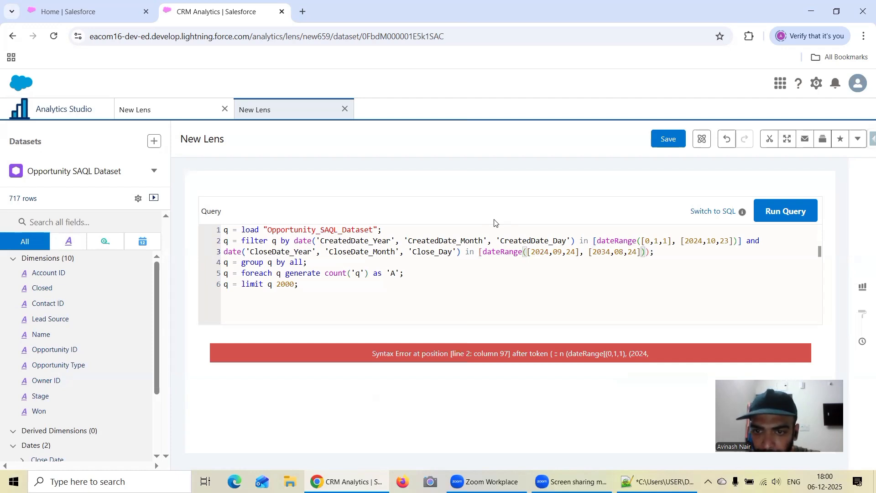
key(Delete)
text(])
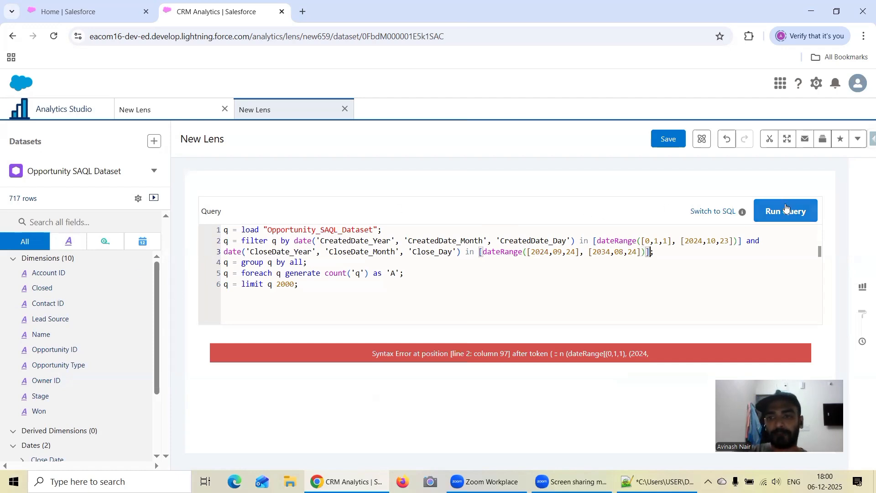
click(776, 220)
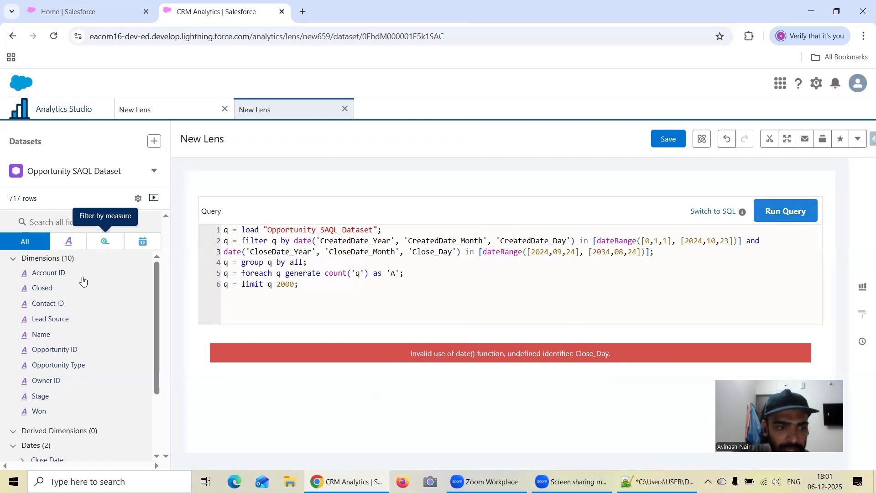
Search the dataset fields for "Clo" and check the API name of the Close Date field.
click(67, 223)
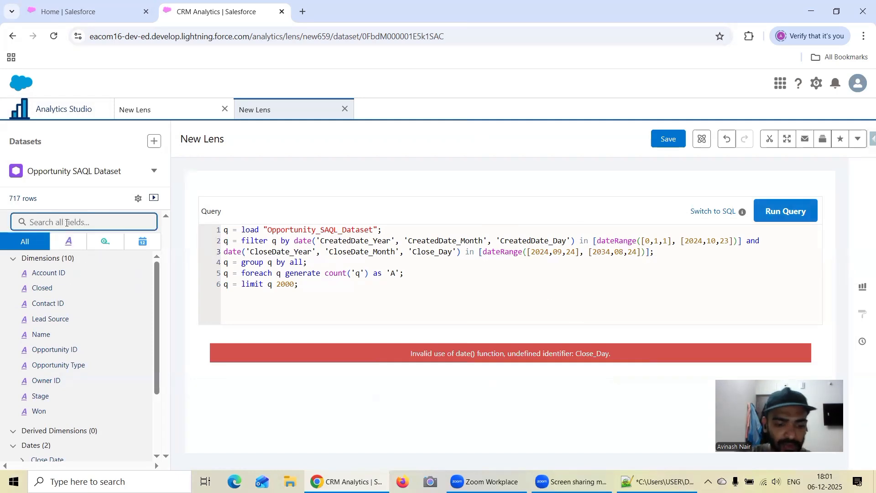
text(C)
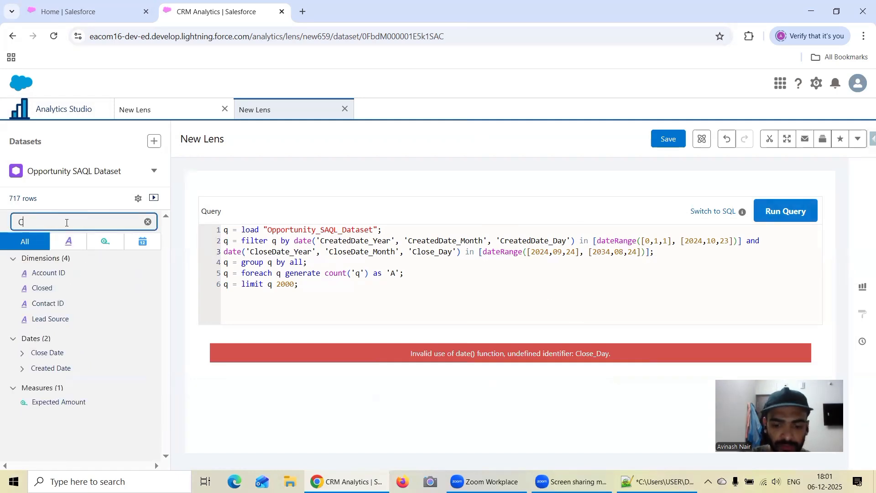
text(lo)
click(155, 310)
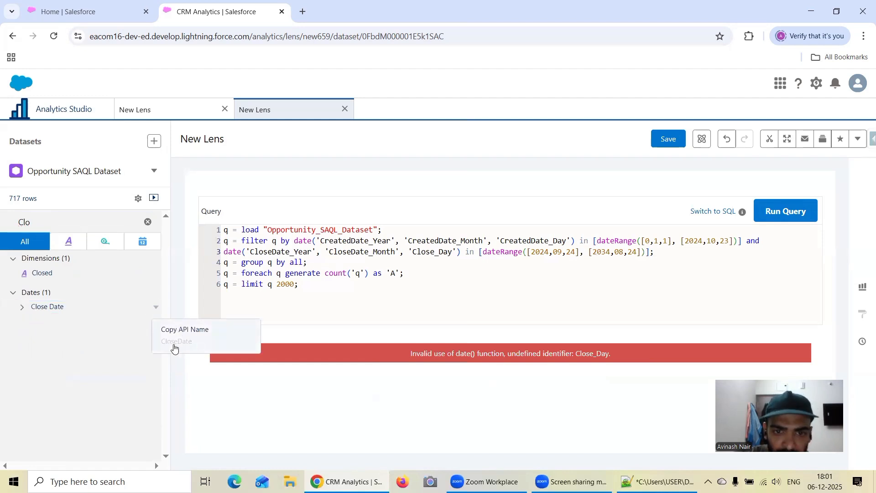
Correct 'Close_Day' to 'CloseDate_Day' in the query's CloseDate filter and run the query.
click(435, 251)
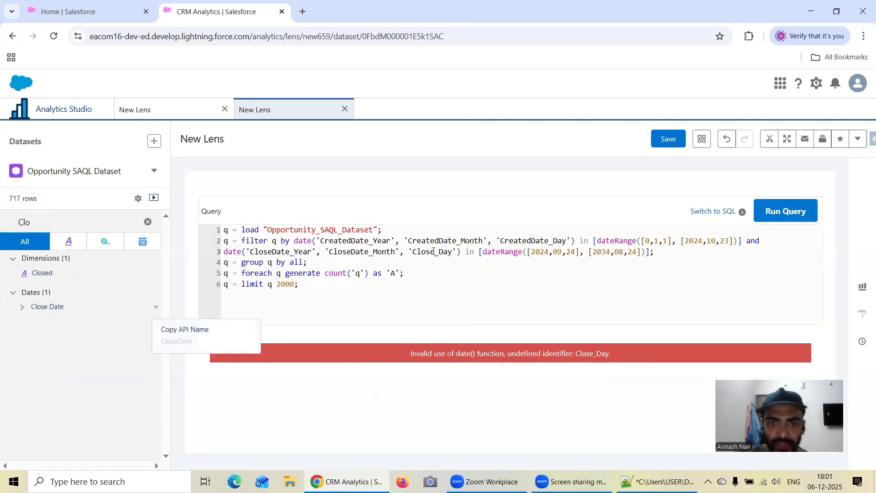
text(Date)
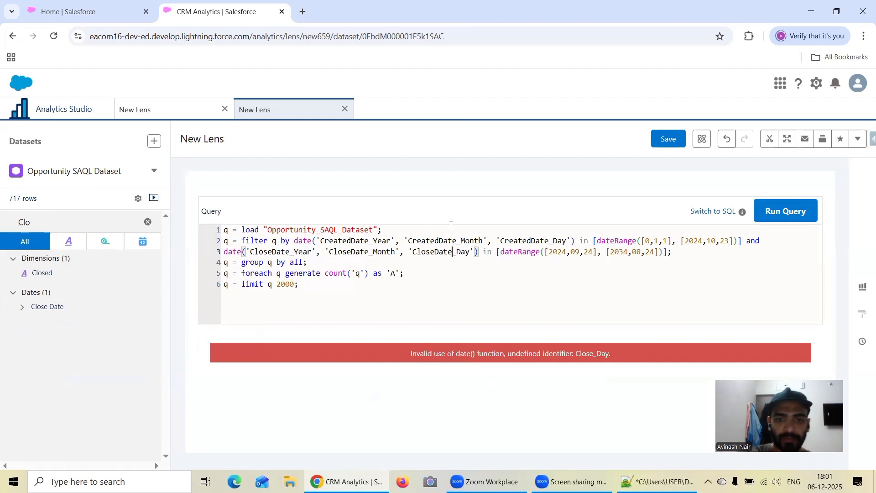
click(801, 211)
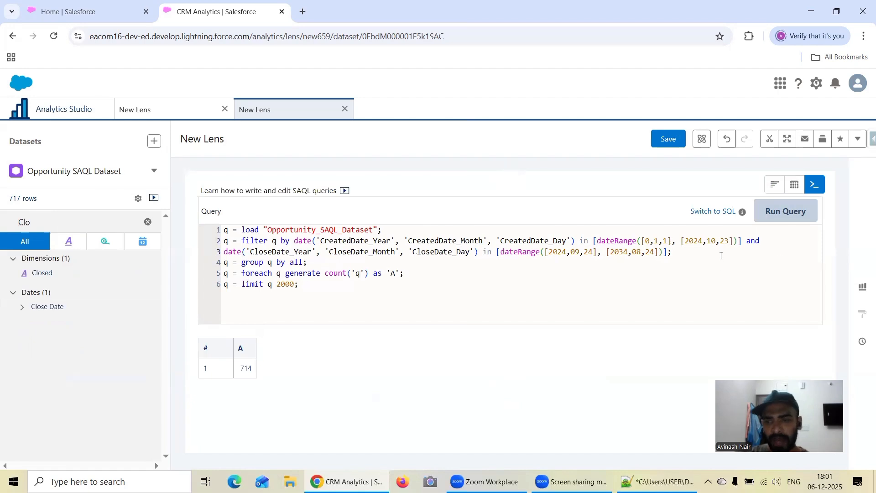
Switch to the Notepad++ notes and compare the CreatedDate requirement with the end date in the drafted query.
click(658, 482)
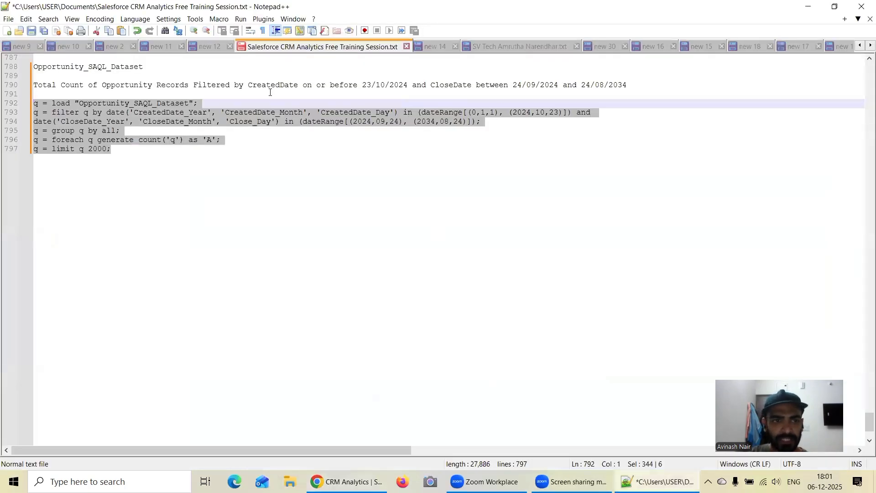
drag(303, 86, 411, 95)
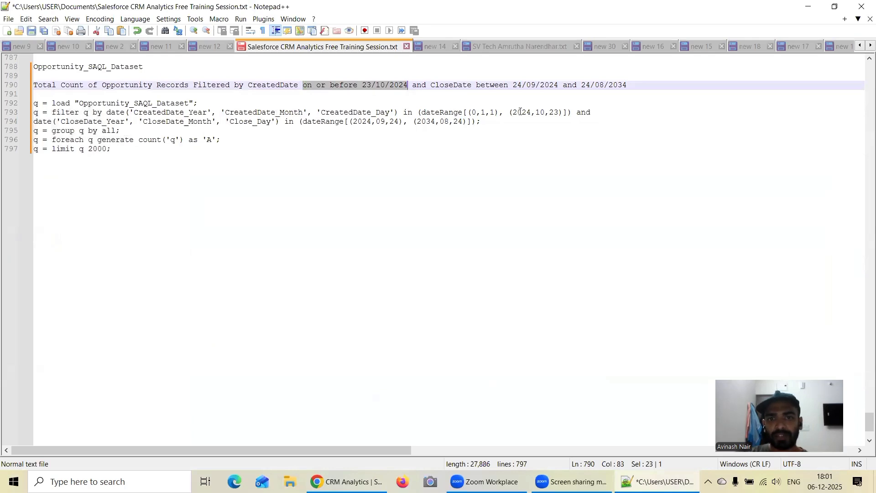
drag(514, 112, 556, 113)
click(808, 6)
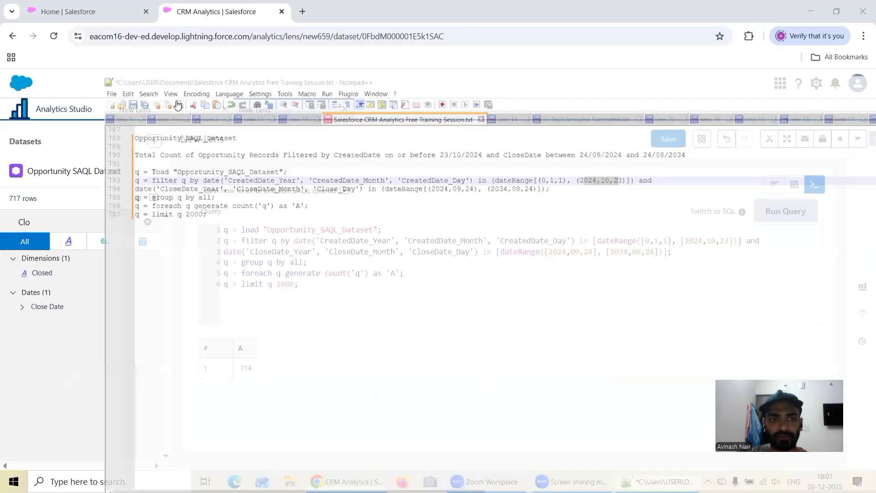
Revert the first lens in CRM Analytics to its chart view and examine the settings of its Created Date filter.
click(175, 104)
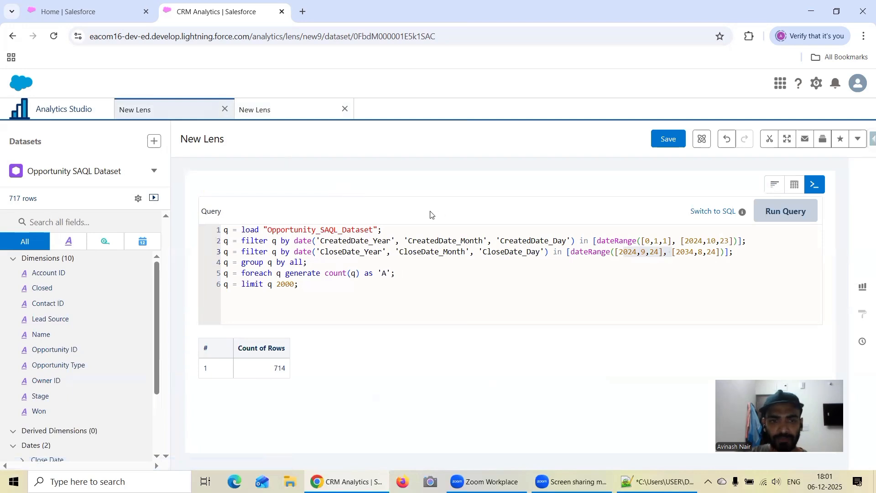
click(726, 139)
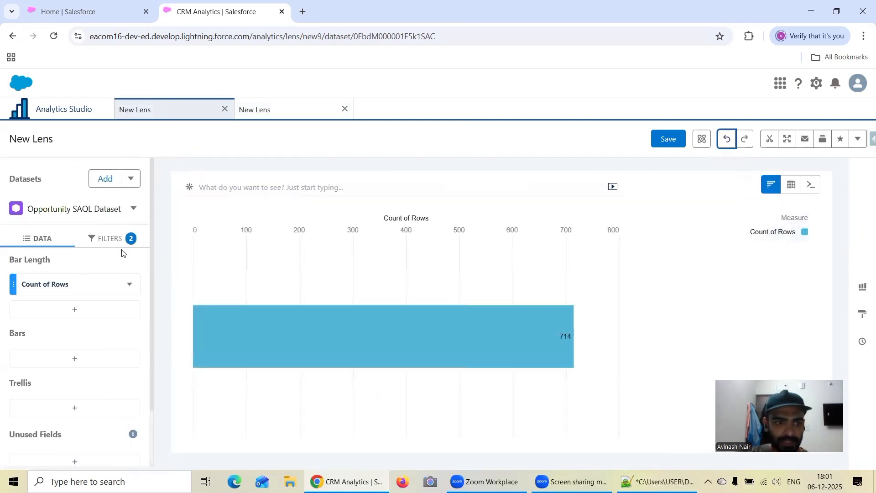
click(112, 240)
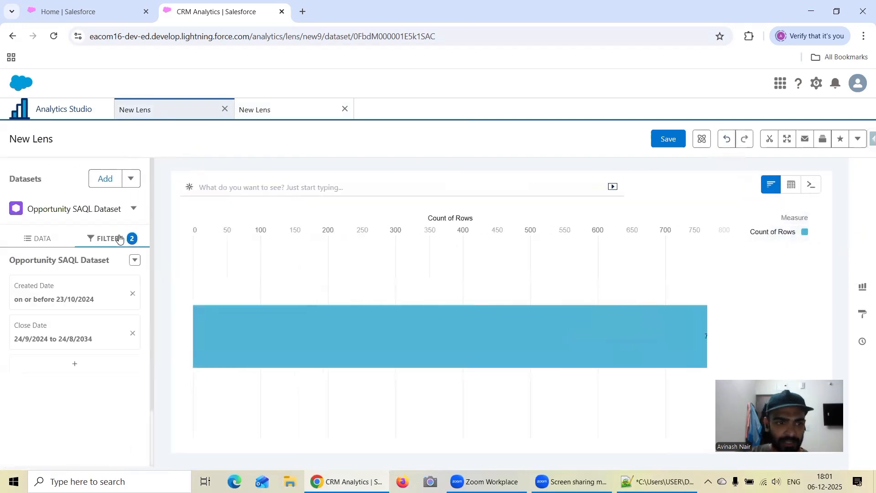
click(69, 301)
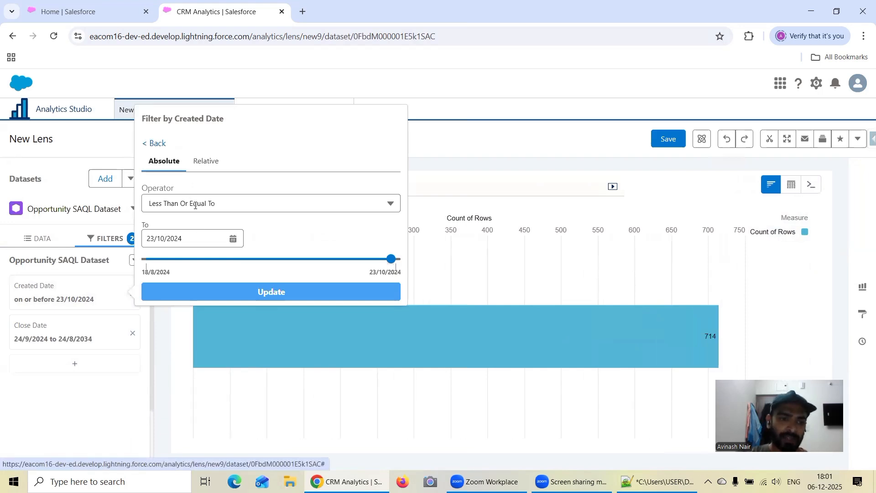
click(421, 219)
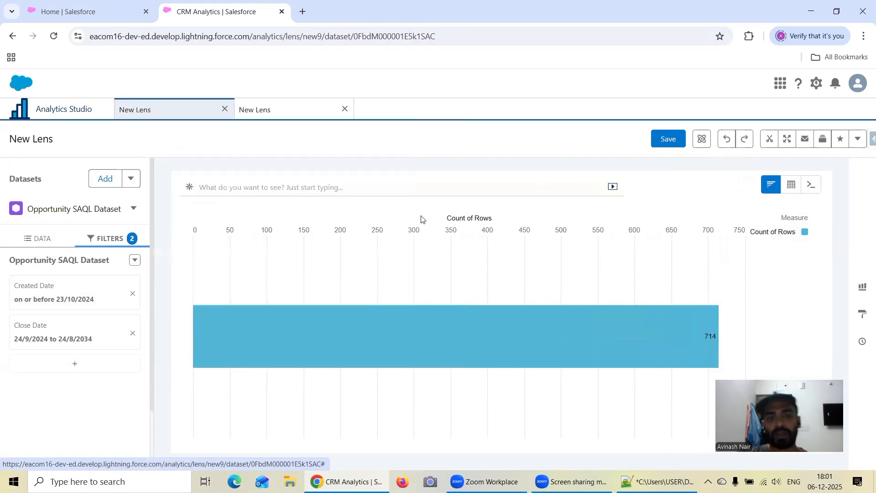
Show the first lens as a SAQL query again and compare its dateRange filters with the second lens's query.
click(814, 190)
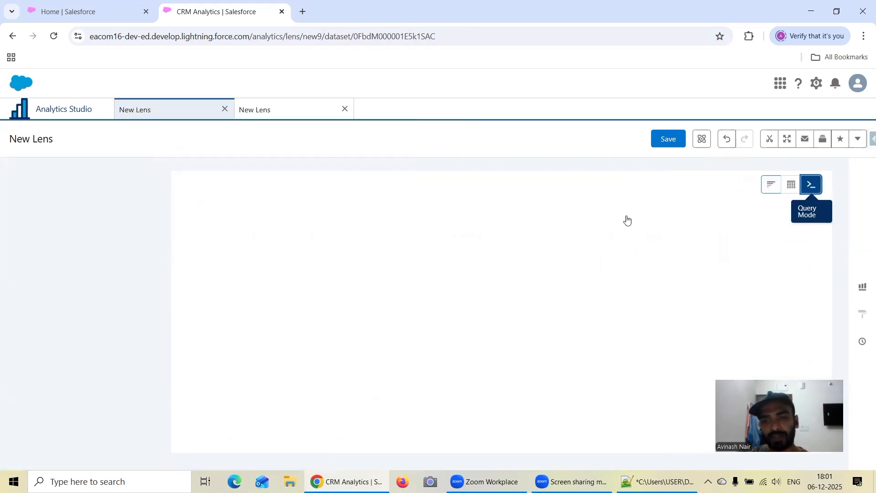
drag(643, 240, 733, 239)
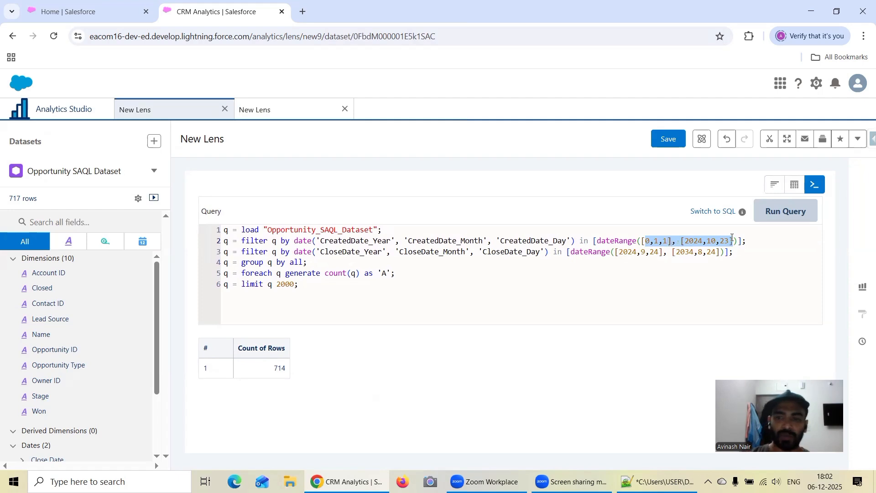
click(258, 109)
click(204, 108)
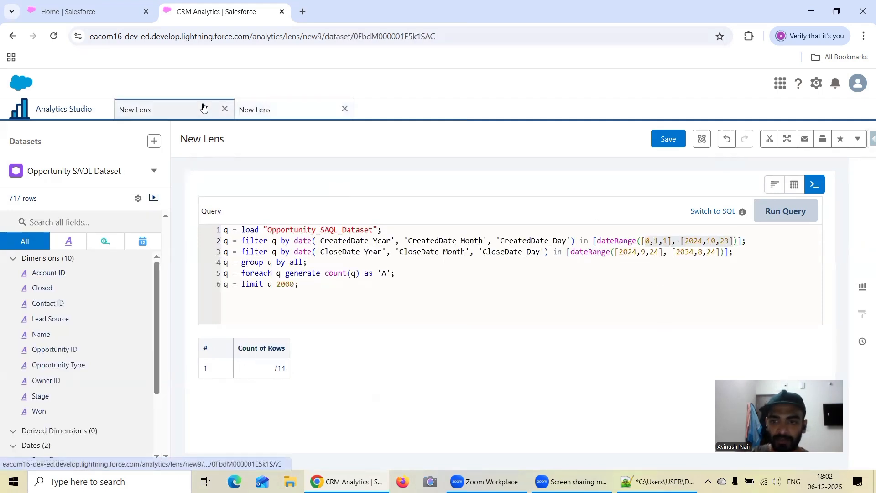
click(270, 111)
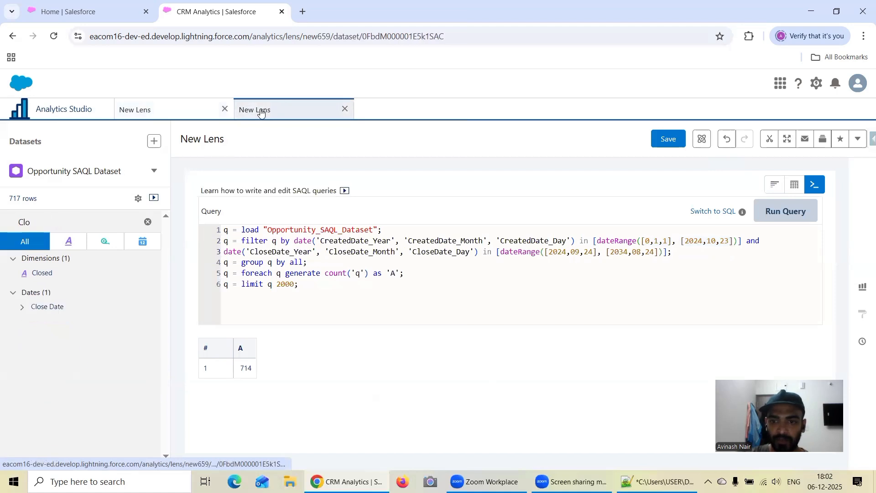
click(173, 110)
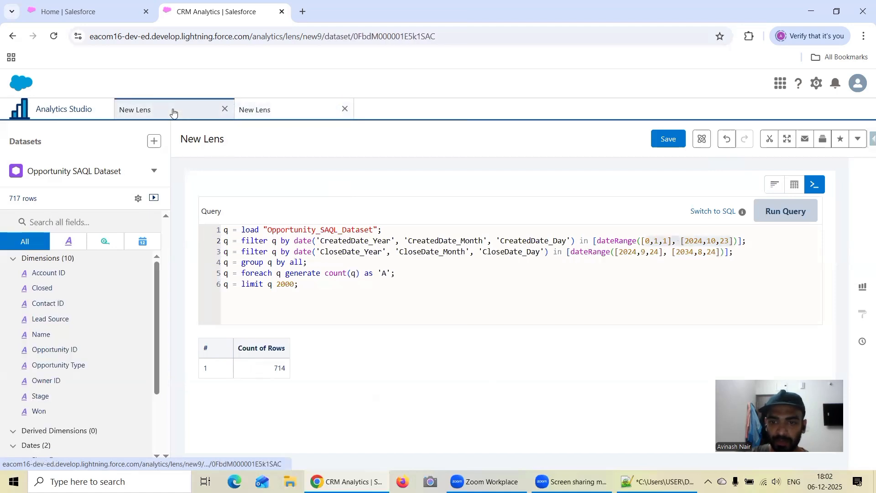
click(285, 111)
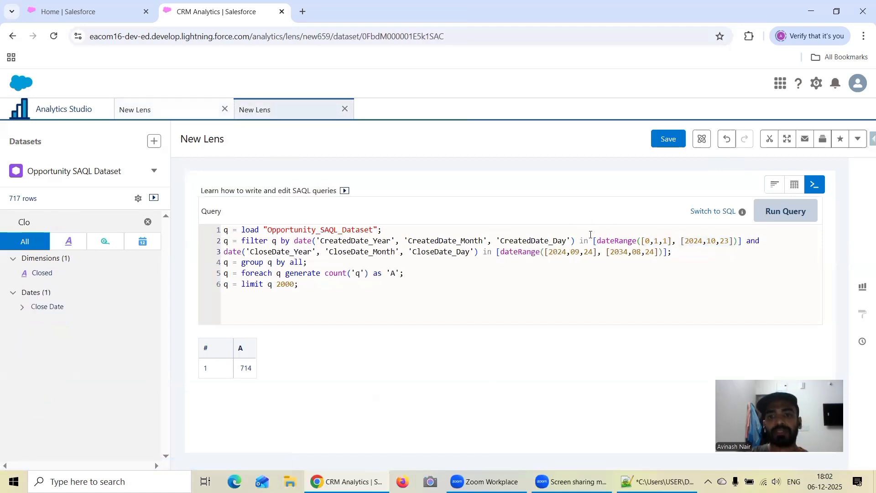
Review the dateRange brackets and the CloseDate_Day field name in the second lens's query.
drag(596, 239, 595, 249)
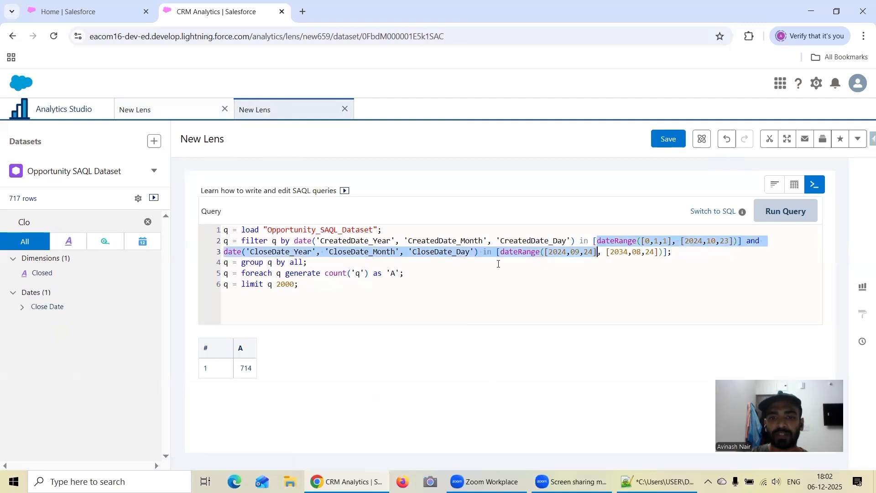
click(426, 259)
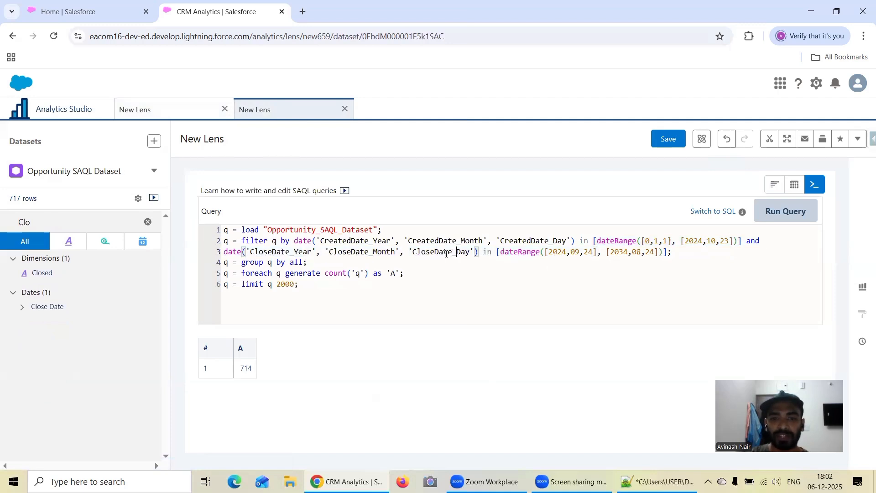
drag(470, 252, 410, 254)
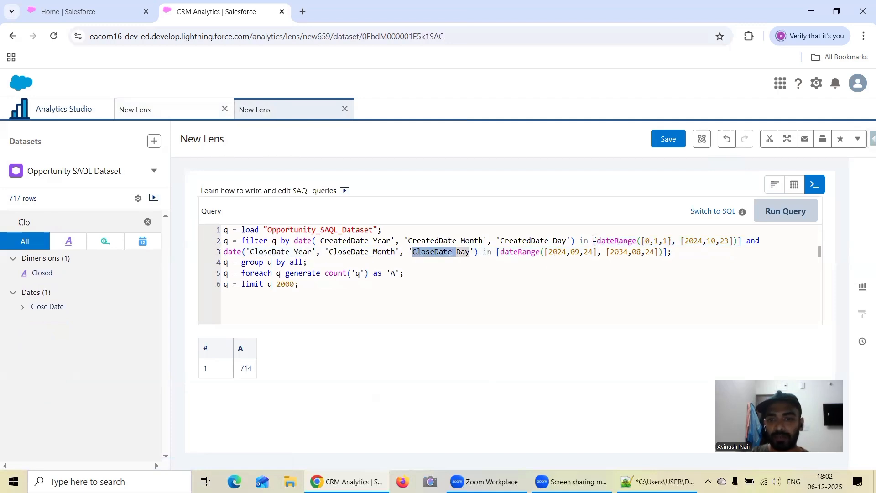
mouse_move(594, 240)
mouse_down()
mouse_move(607, 252)
mouse_move(597, 252)
mouse_up()
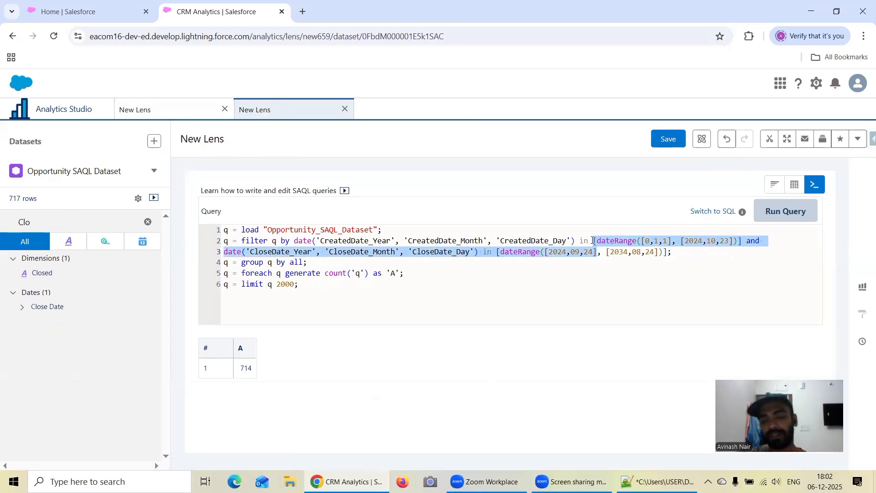
click(623, 273)
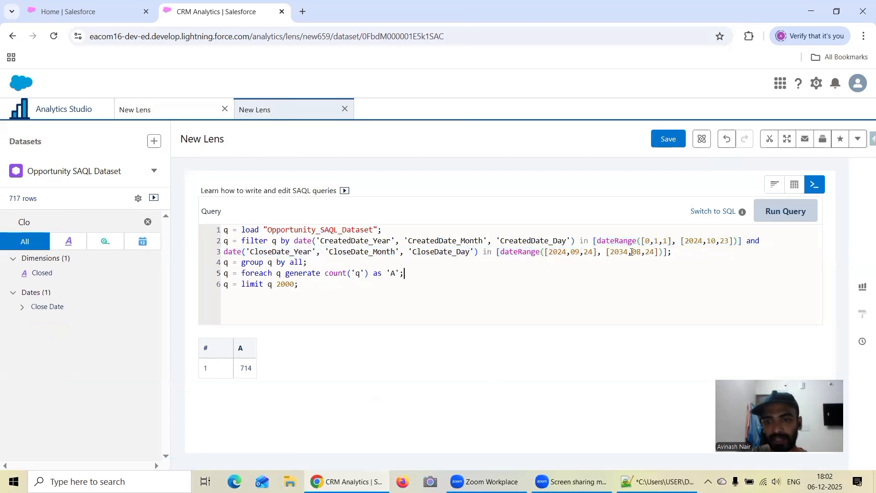
drag(636, 242, 597, 243)
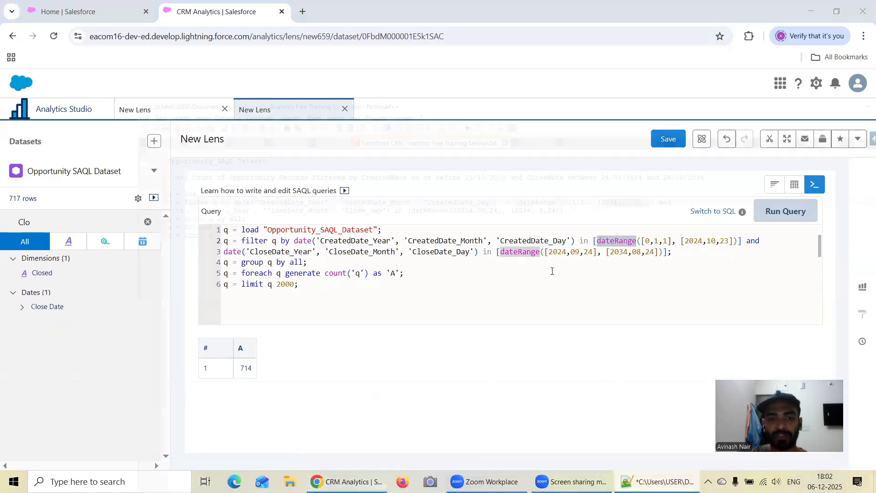
Switch to the Notepad++ notes and correct 'Close_Day' to 'CloseDate_Day' in the drafted query.
key(alt+Tab)
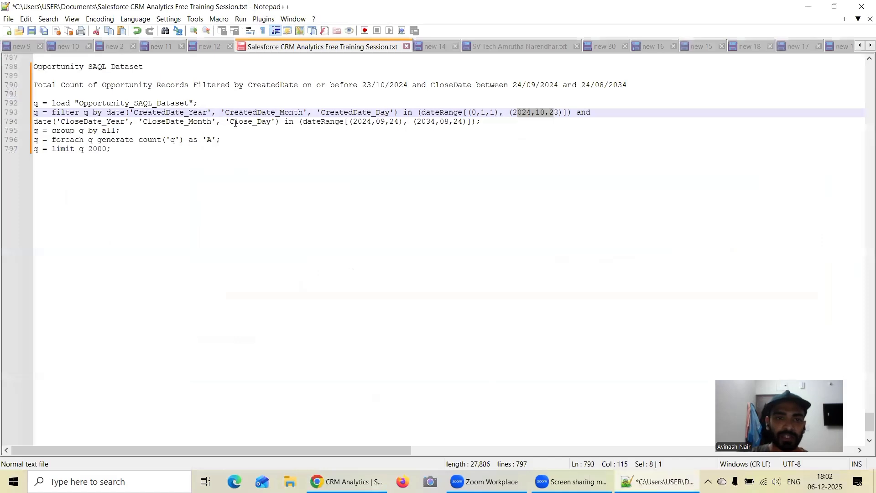
click(253, 121)
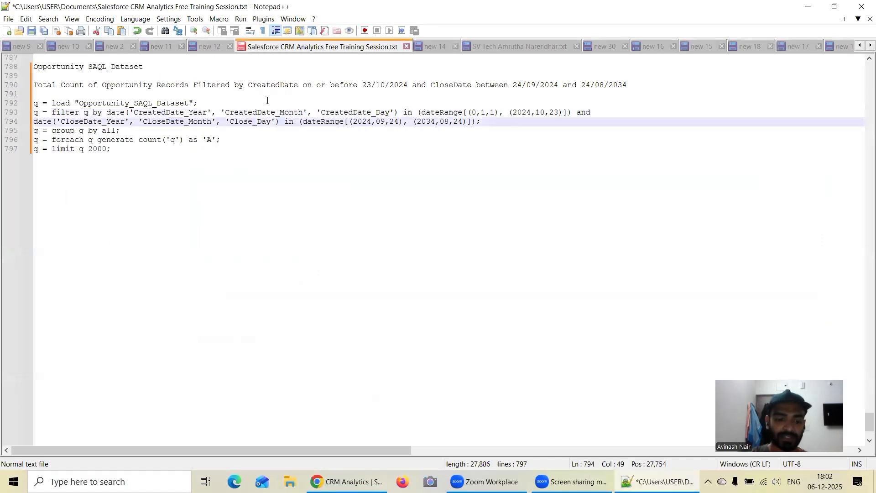
text(Date)
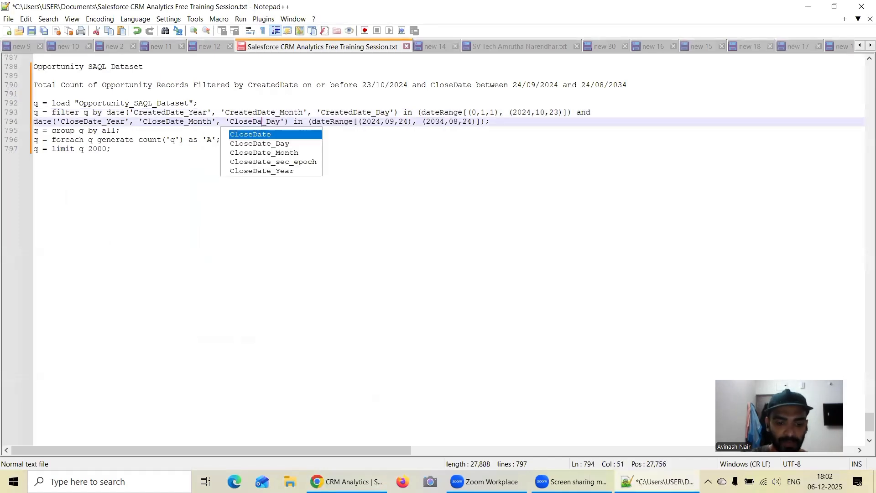
Change the opening of the CreatedDate range in the drafted query to '[dateRange('.
click(468, 143)
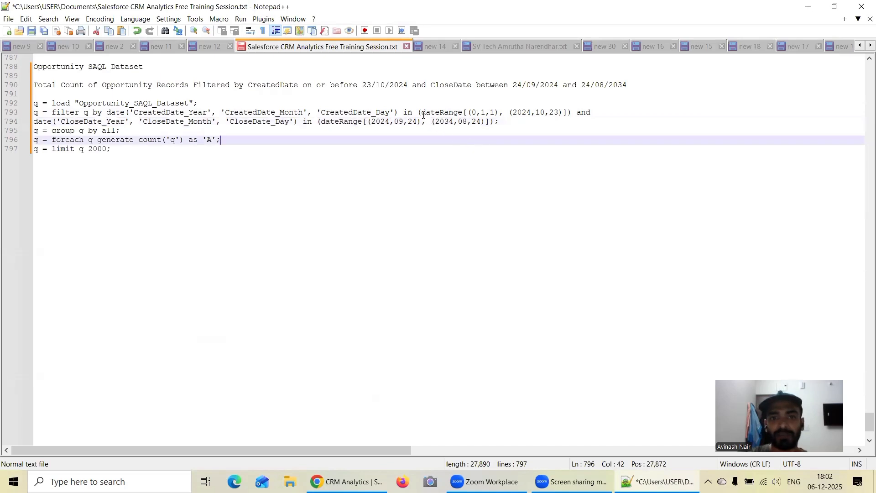
click(419, 113)
key(Delete)
text([)
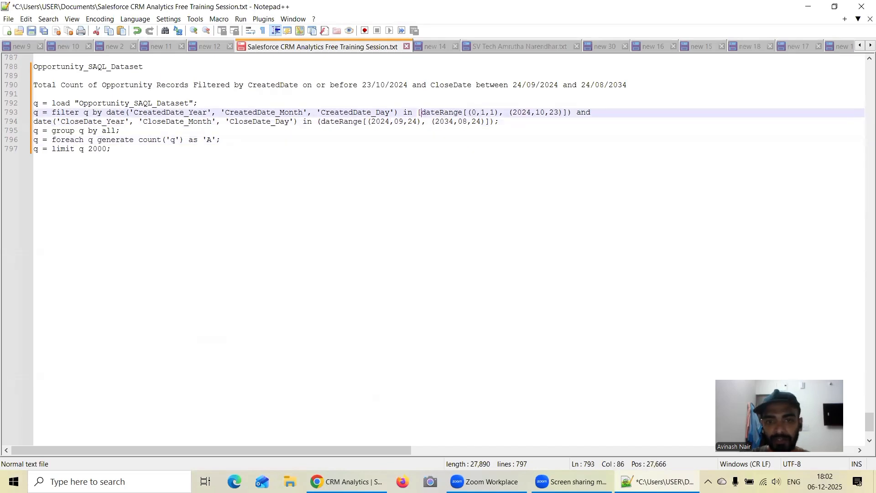
click(444, 112)
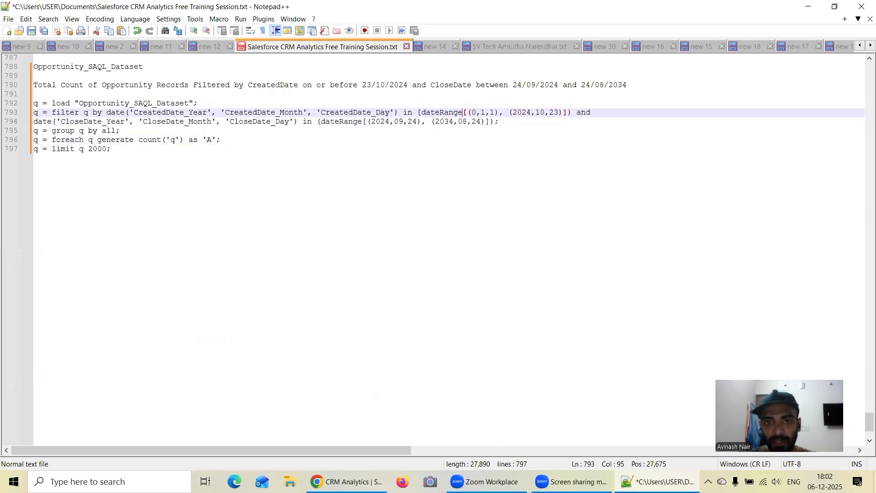
key(BackSpace)
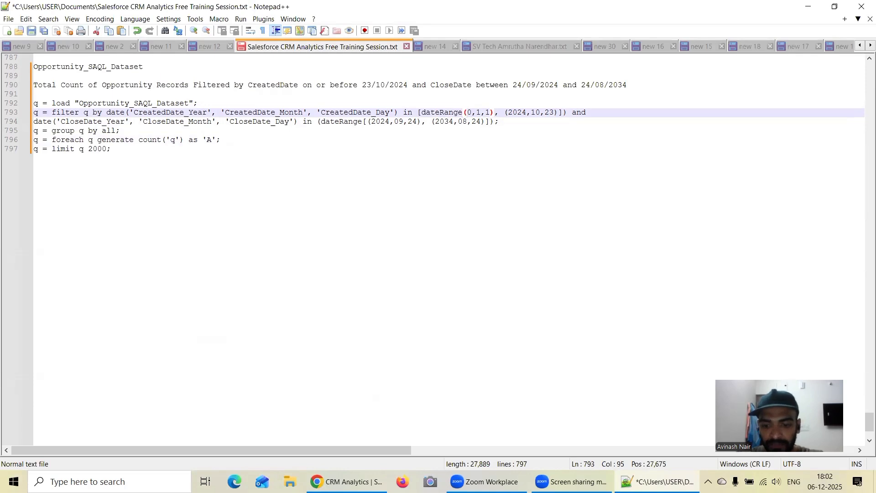
text(()
Enclose the CreatedDate range's start date 0,1,1 in square brackets instead of parentheses.
key(Right)
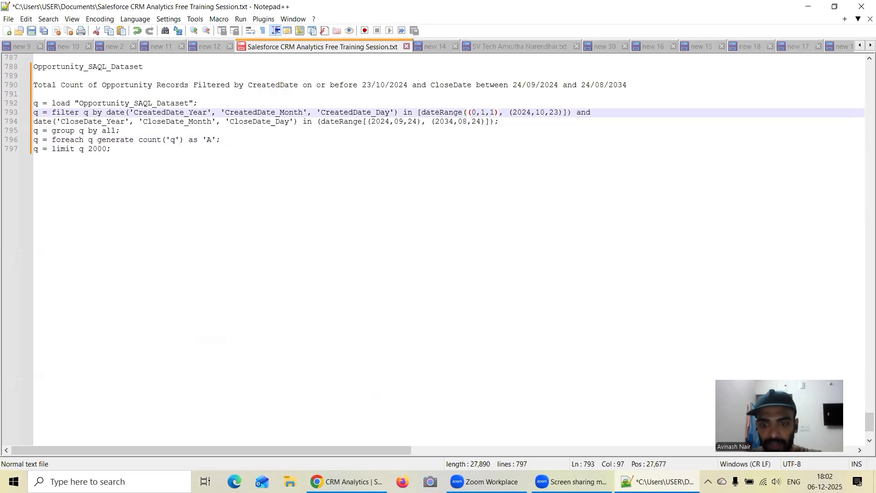
key(BackSpace)
text([)
key(Right)
key(Right)
key(Right)
key(Right)
key(Right)
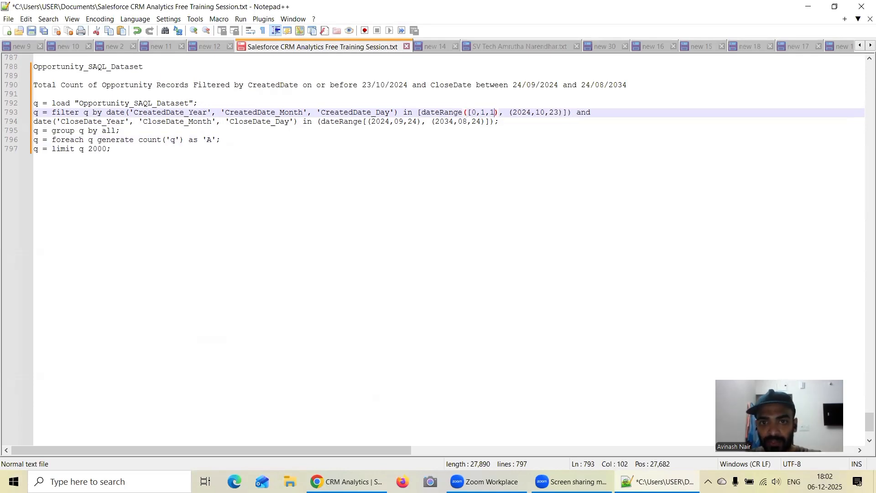
key(BackSpace)
text(])
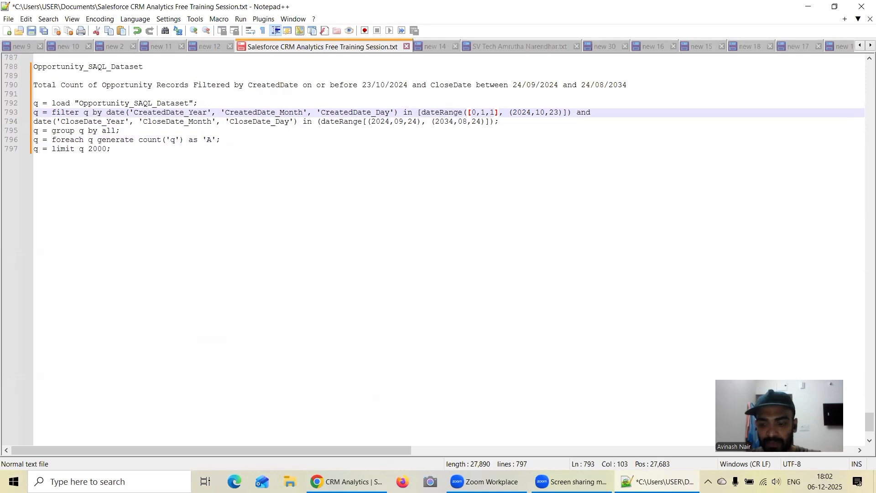
Enclose the CreatedDate range's end date 2024,10,23 in square brackets and close the range with ')]'.
key(Right)
key(Right)
key(BackSpace)
text([)
key(Right)
key(Right)
key(Right)
key(Right)
key(Right)
key(Right)
key(Right)
key(Right)
key(Right)
key(Right)
key(Right)
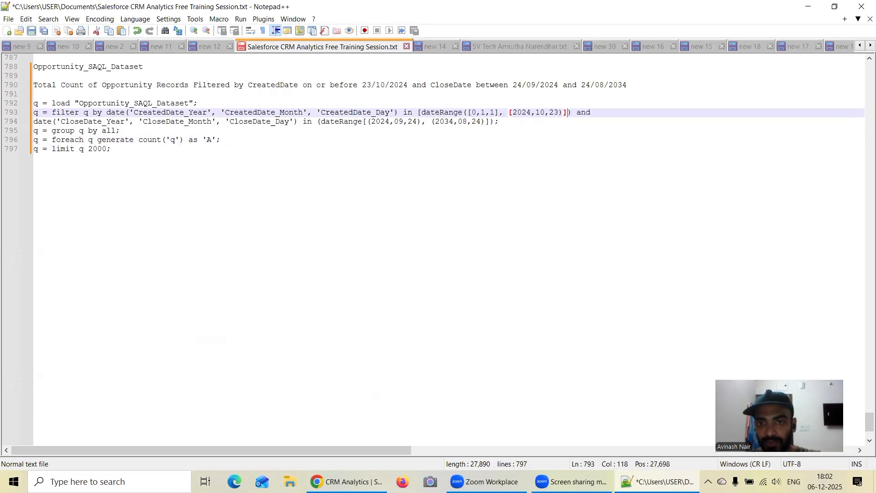
key(Left)
key(Left)
key(Delete)
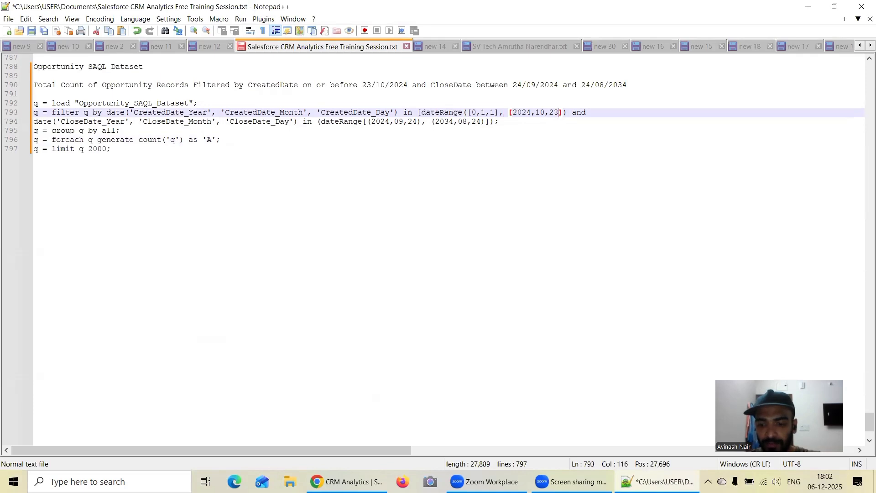
text(])
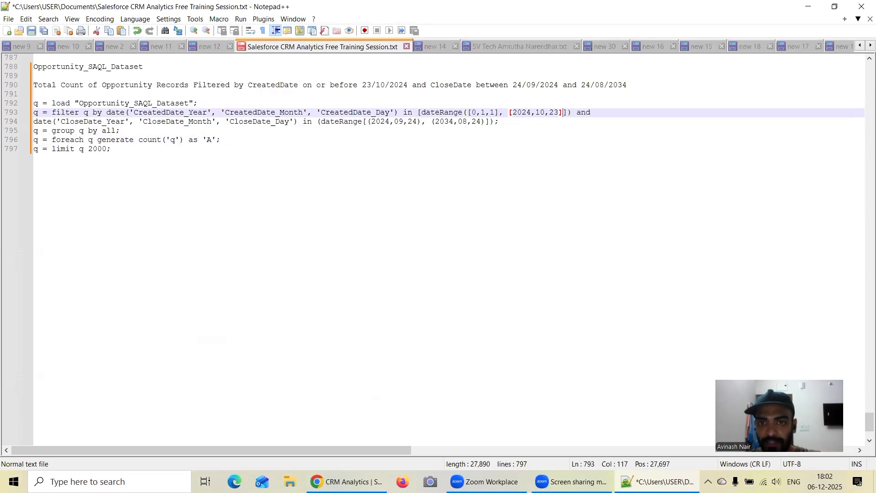
key(Delete)
key(Right)
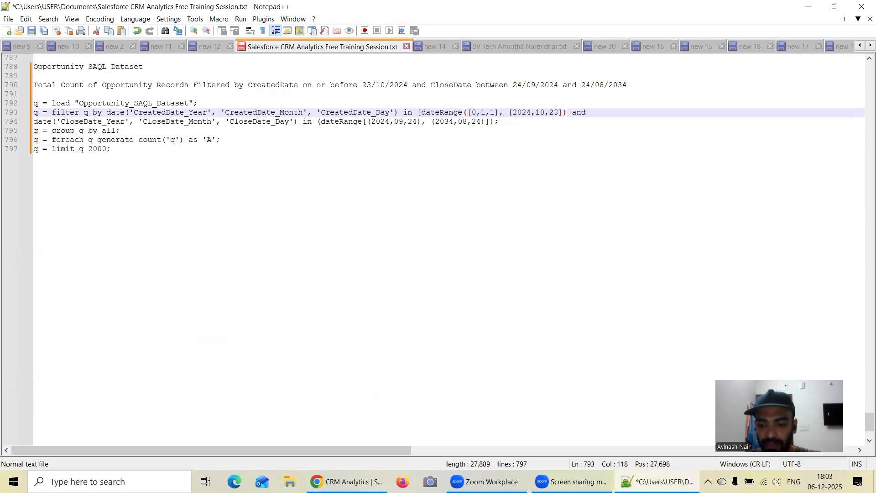
text(])
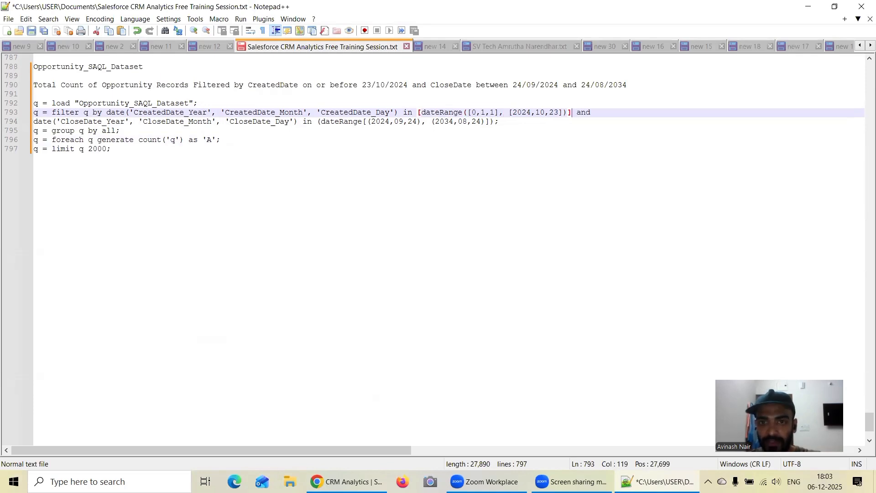
Change the opening of the CloseDate range on the following line to '[dateRange('.
click(322, 121)
key(BackSpace)
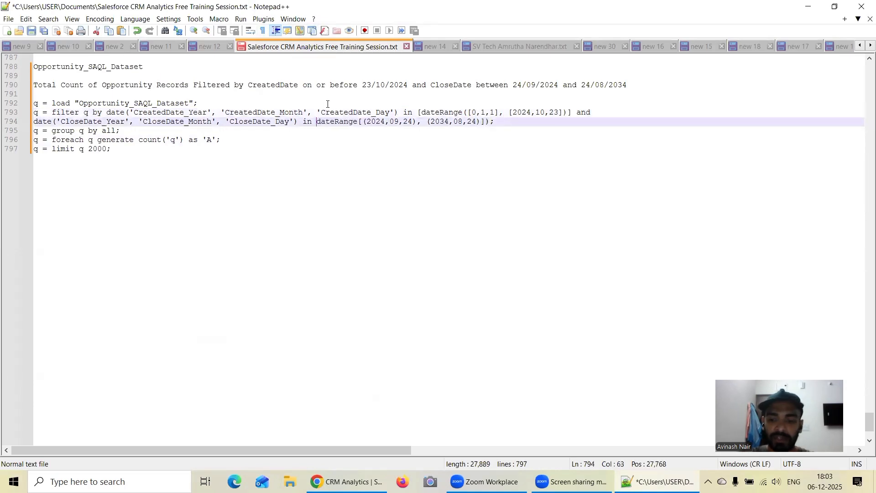
text([)
key(Right)
key(Right)
key(Right)
key(Right)
key(Right)
key(Right)
key(Right)
key(Right)
key(Right)
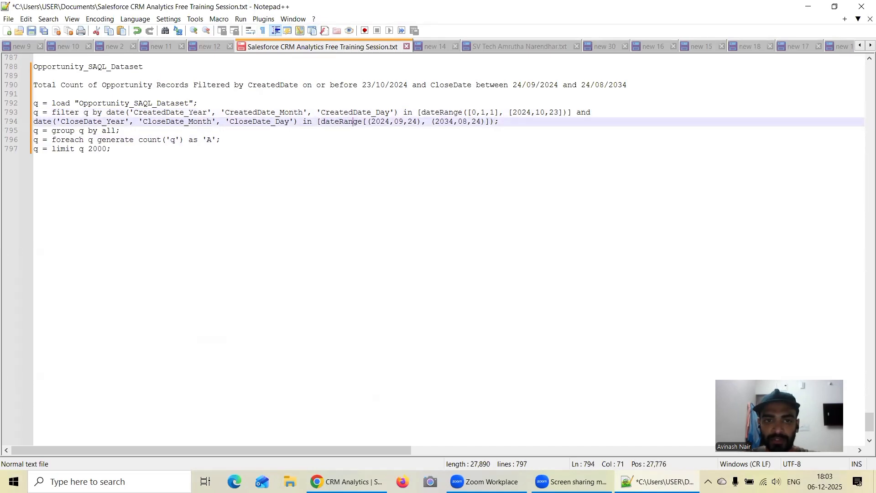
key(BackSpace)
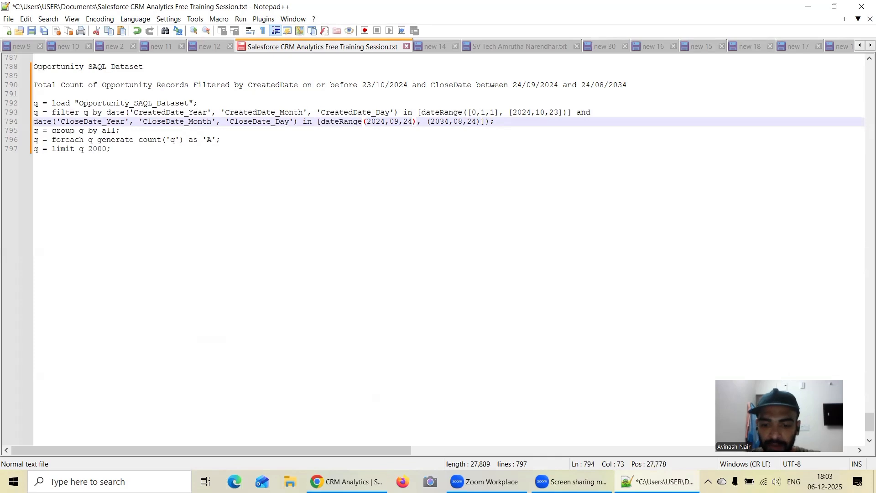
text(()
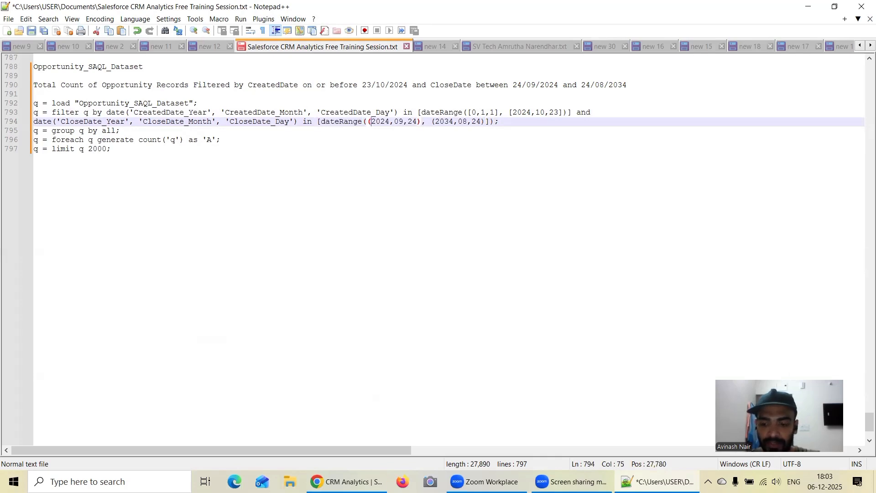
Enclose the CloseDate range's start date 2024,09,24 in square brackets instead of parentheses.
key(Delete)
text([)
key(Right)
key(Right)
key(Right)
key(Right)
key(Right)
key(Right)
key(Right)
key(Right)
key(Right)
key(Right)
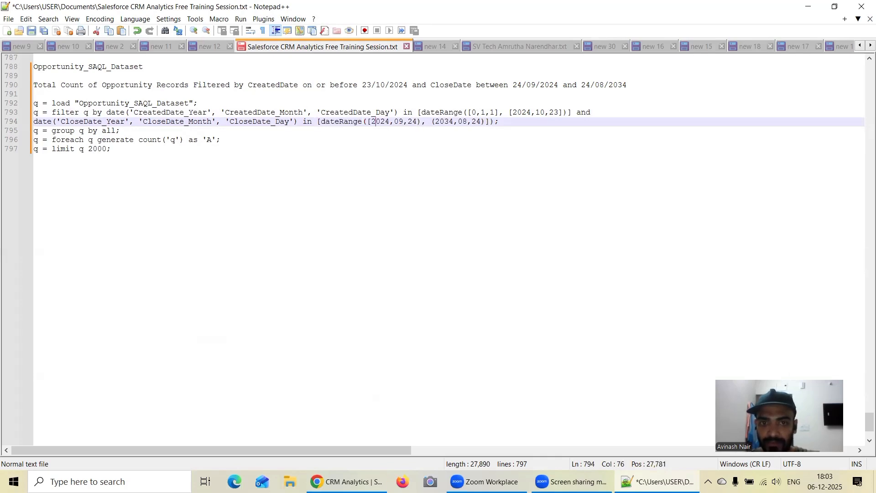
key(BackSpace)
text(])
Enclose the CloseDate range's end date 2034,08,24 in square brackets and close the range with ')]'.
key(Right)
key(Right)
key(Right)
key(BackSpace)
text([)
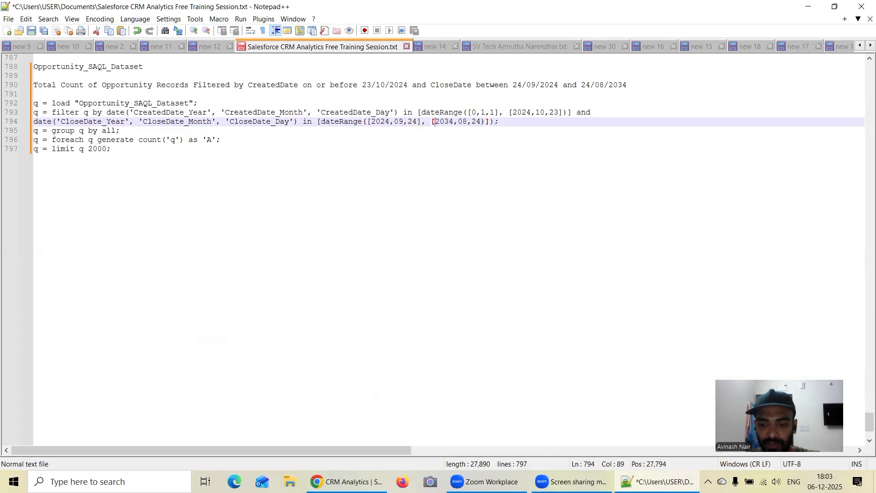
key(Right)
key(Right)
key(Right)
key(Right)
key(Right)
key(Right)
key(Right)
key(Right)
key(Right)
key(Right)
key(Right)
key(BackSpace)
key(Right)
key(Right)
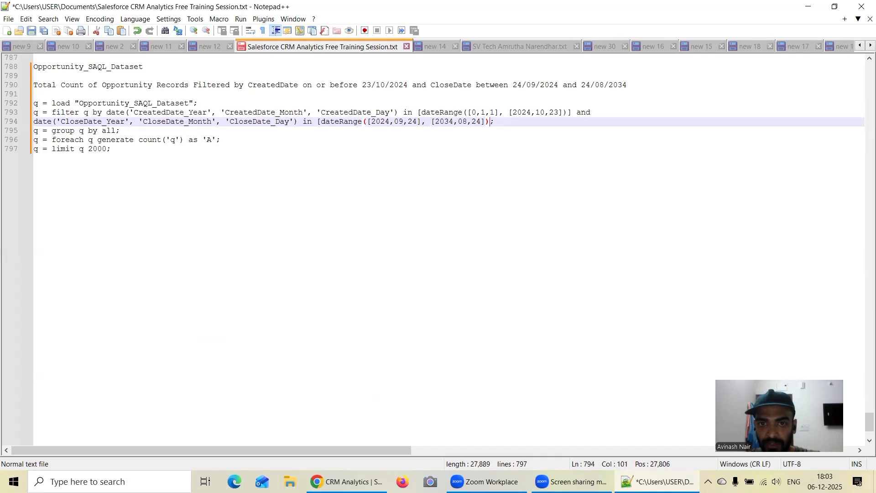
text(])
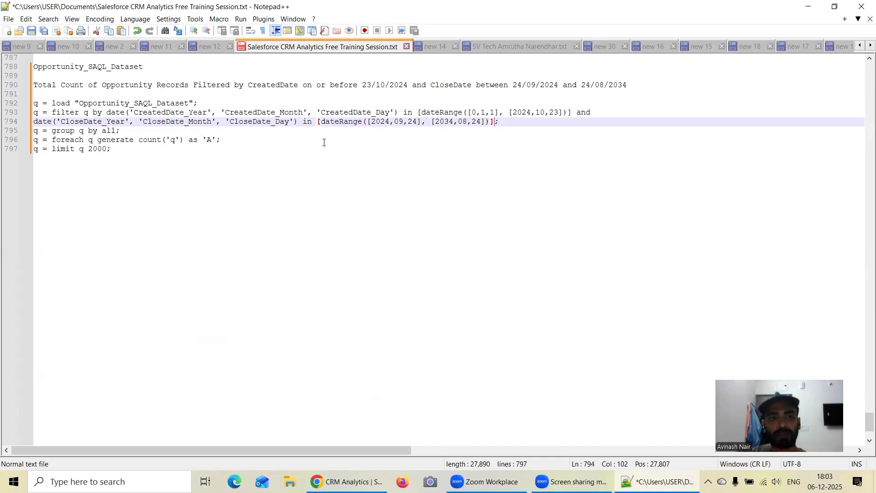
Switch to CRM Analytics and revert the first lens to its chart view, showing its filters.
click(348, 481)
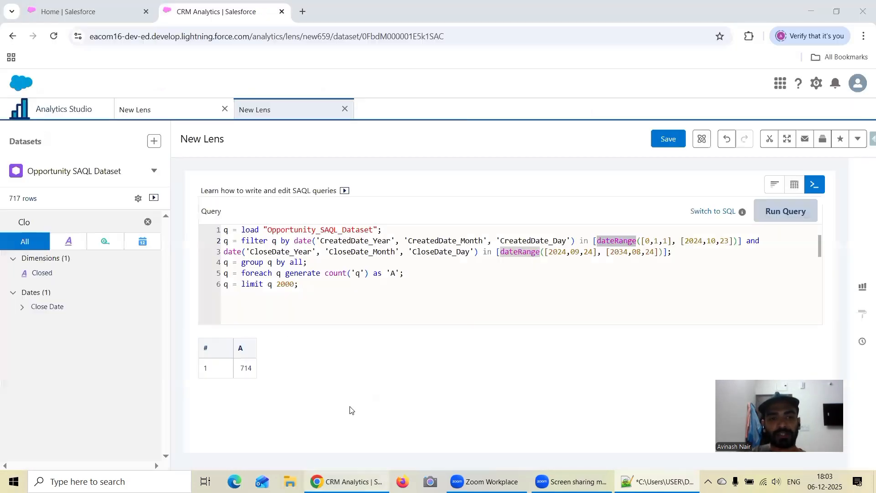
click(175, 110)
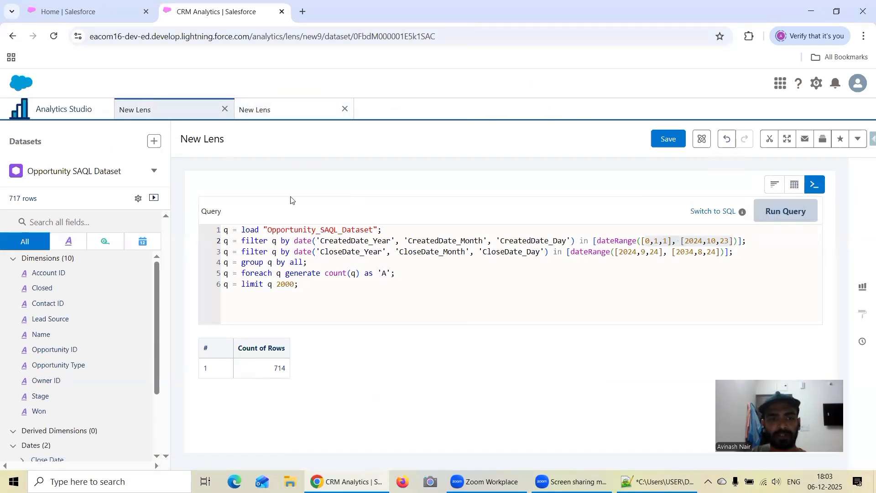
click(727, 140)
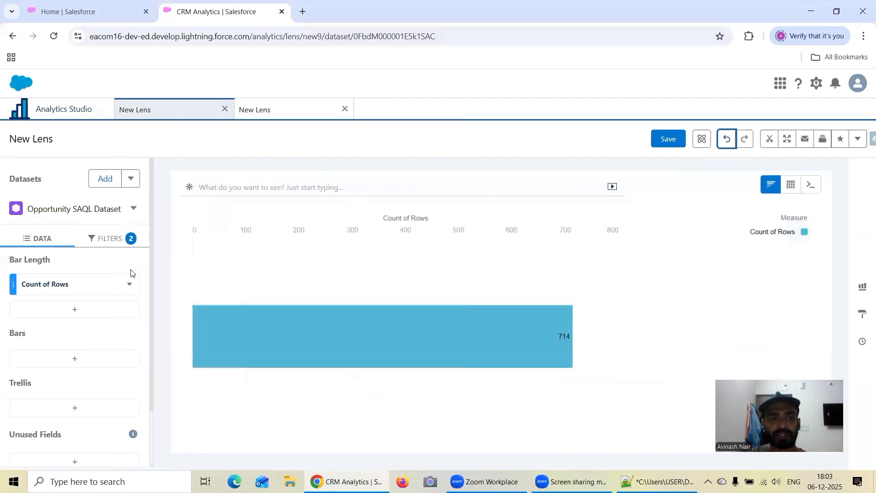
click(88, 286)
click(98, 241)
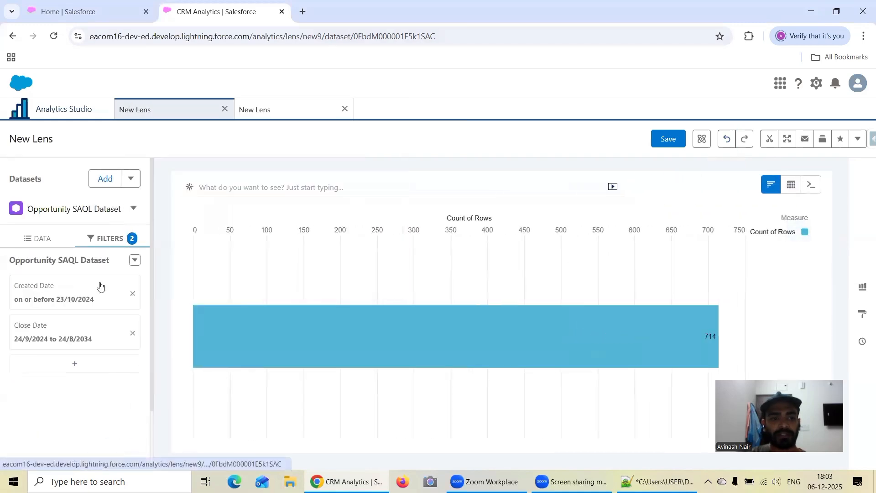
Change the Created Date filter's operator to Greater Than Or Equal To, from 18/8/2024, and update the filter.
click(63, 305)
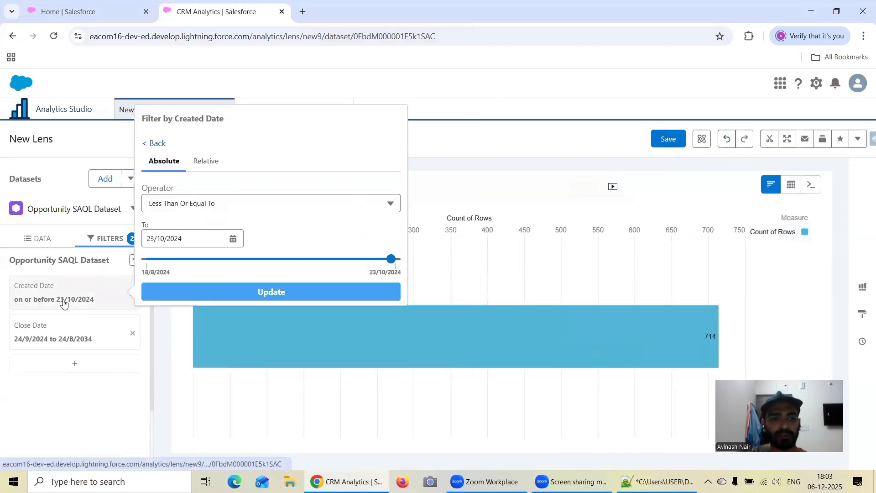
click(266, 197)
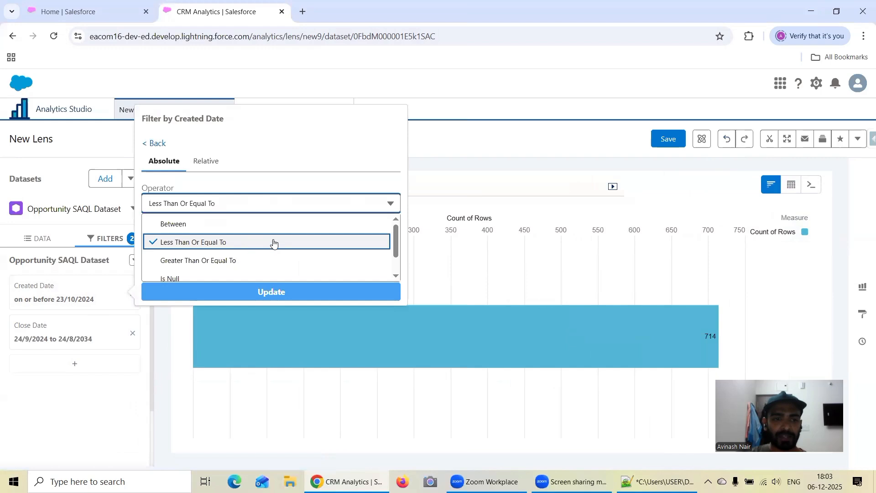
scroll(279, 239, down, 1)
scroll(286, 237, up, 1)
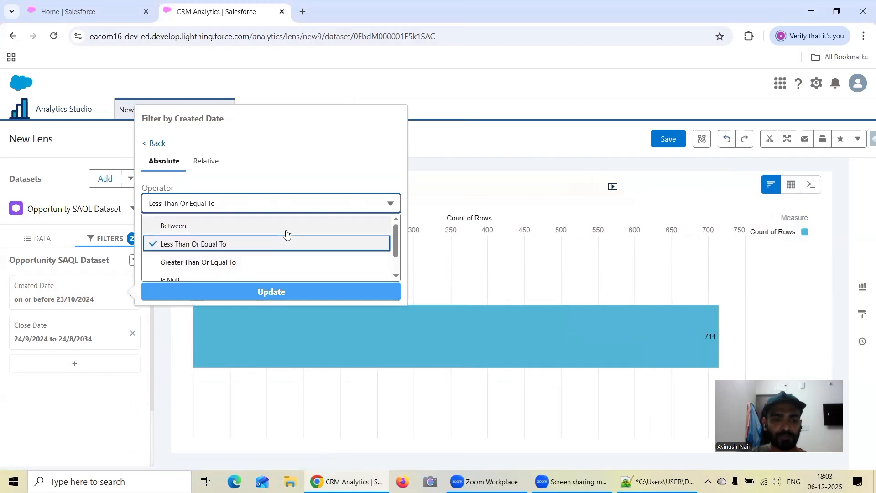
click(243, 263)
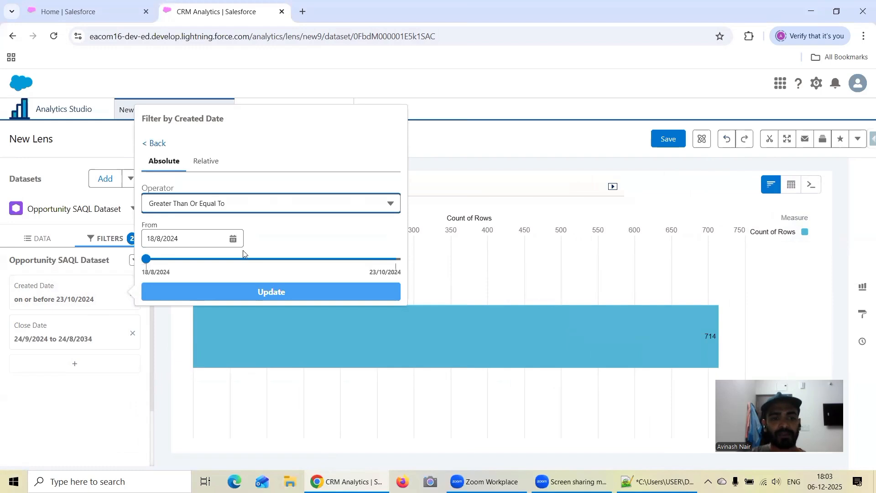
click(290, 293)
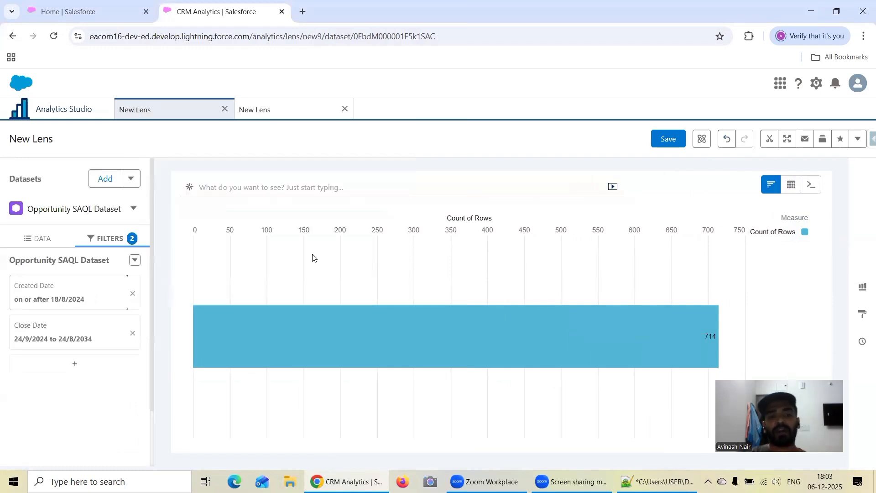
Show the first lens as a SAQL query and compare its CreatedDate dateRange bounds with those in the Notepad++ notes.
click(810, 184)
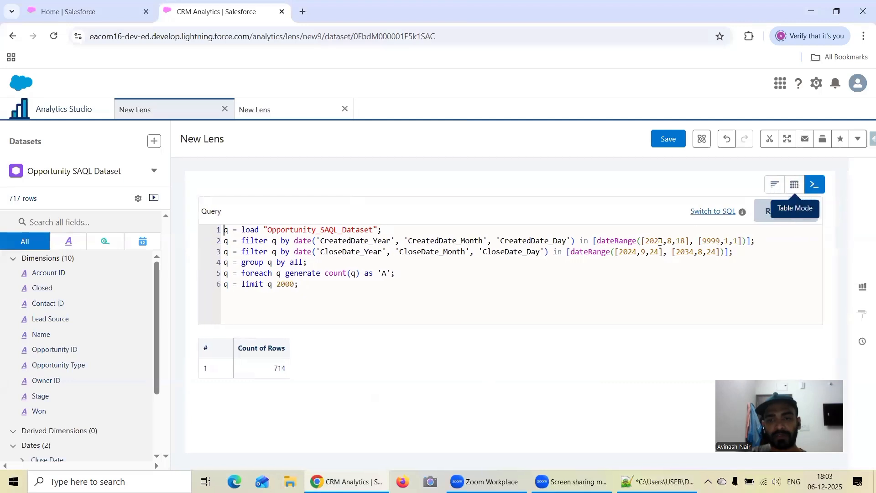
click(658, 242)
drag(657, 242, 682, 241)
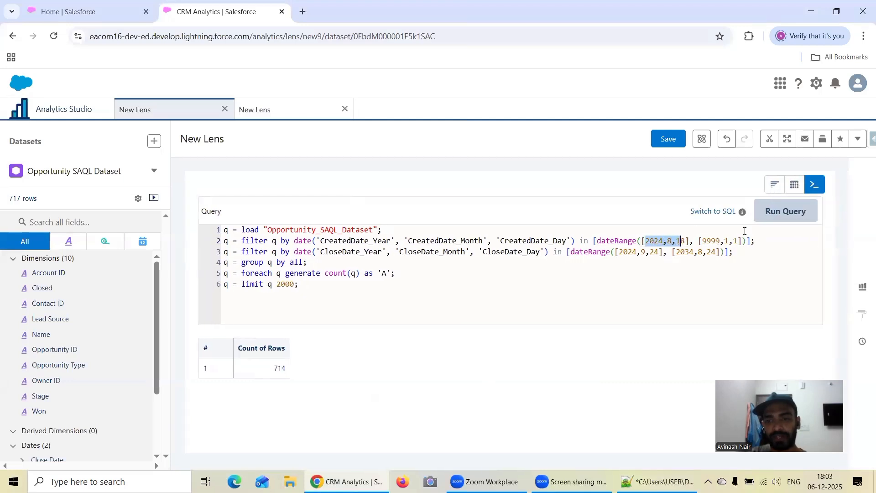
double_click(711, 241)
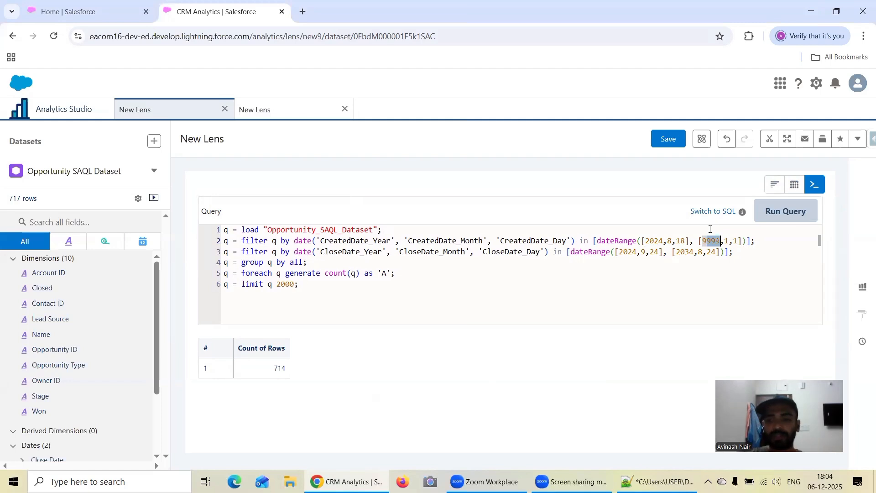
click(657, 481)
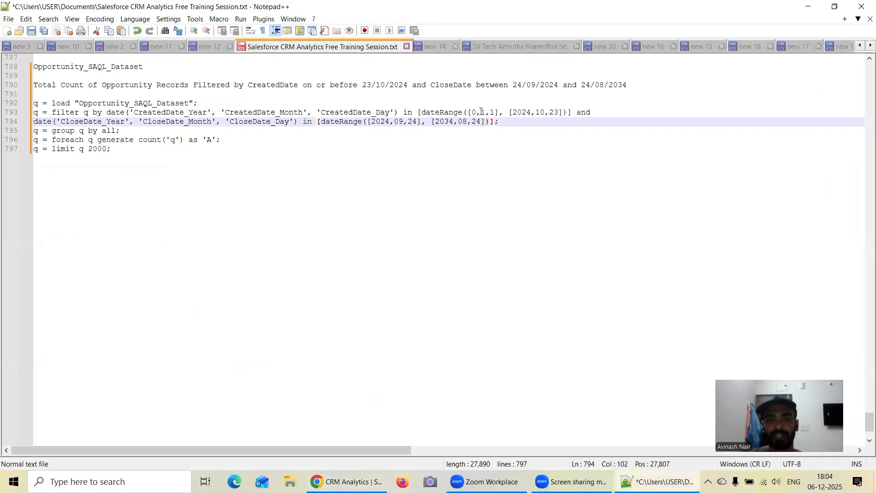
drag(482, 111, 498, 112)
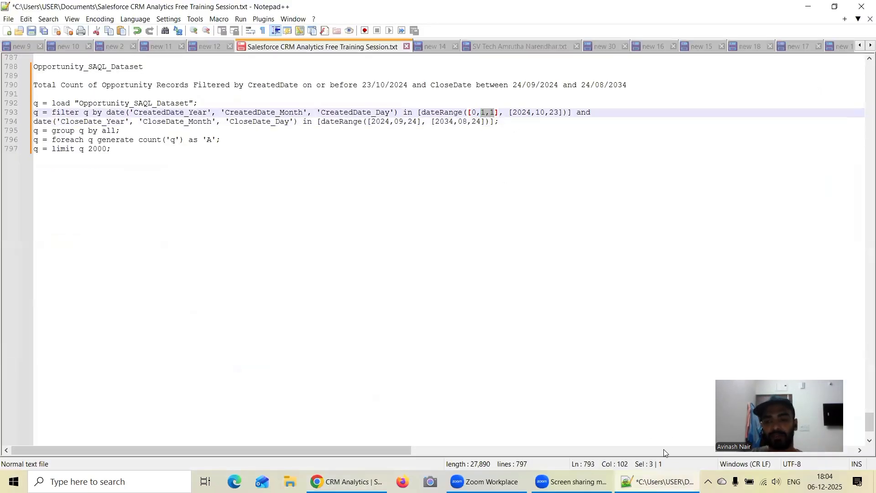
click(346, 482)
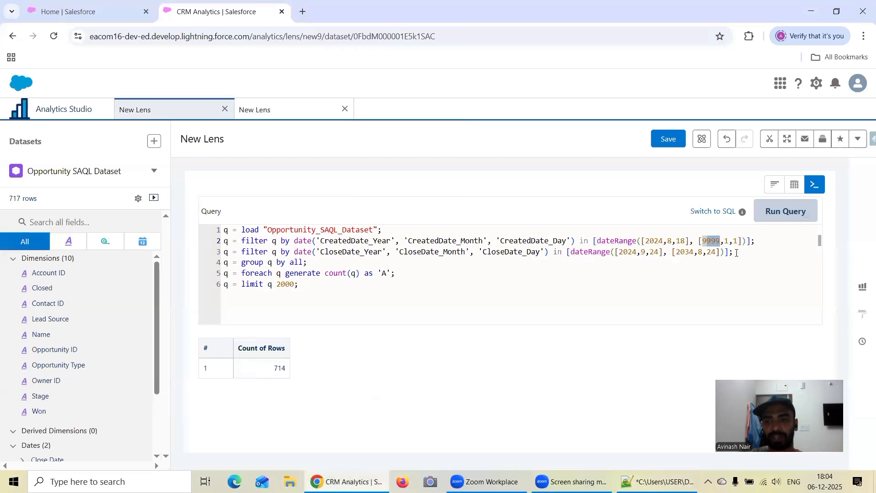
click(736, 253)
drag(737, 241, 730, 241)
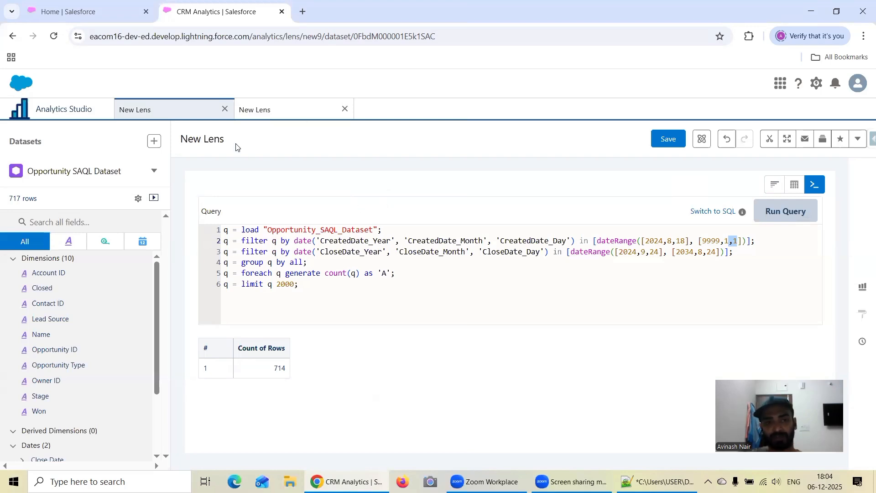
Open the Opportunity SAQL Dataset in a new lens from the Analytics Studio home and group the bars by Stage.
click(82, 111)
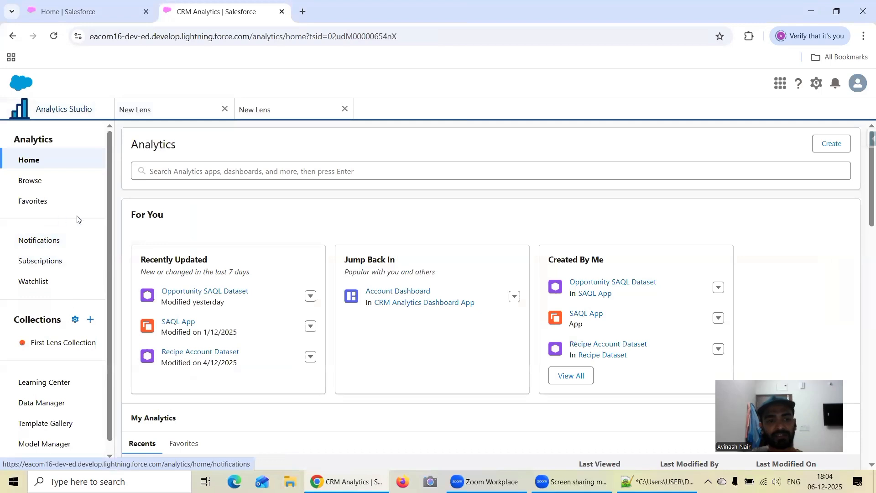
click(208, 291)
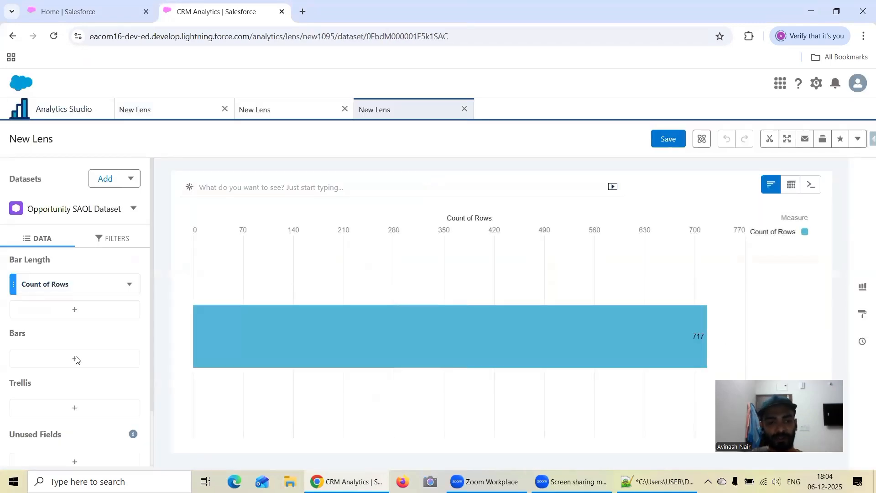
click(90, 360)
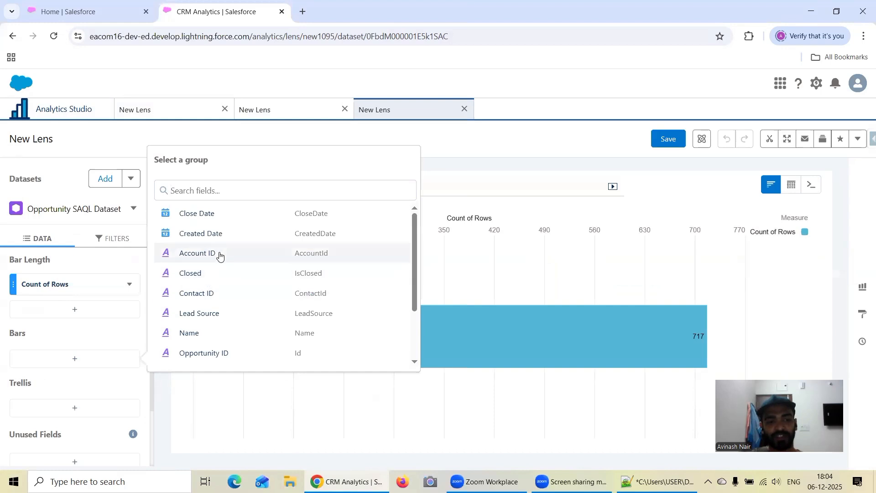
scroll(249, 258, down, 2)
click(208, 338)
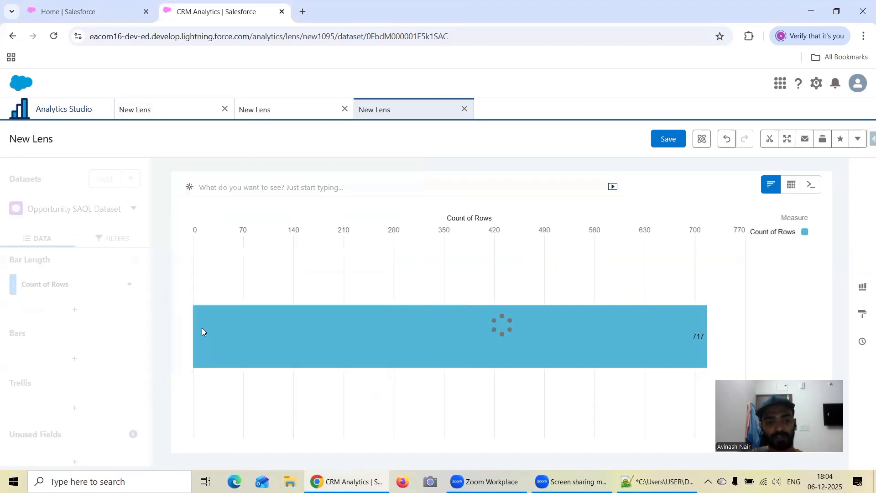
Add a filter on Stage equal to Closed Lost and Closed Won, and apply it to the lens.
click(122, 241)
click(75, 284)
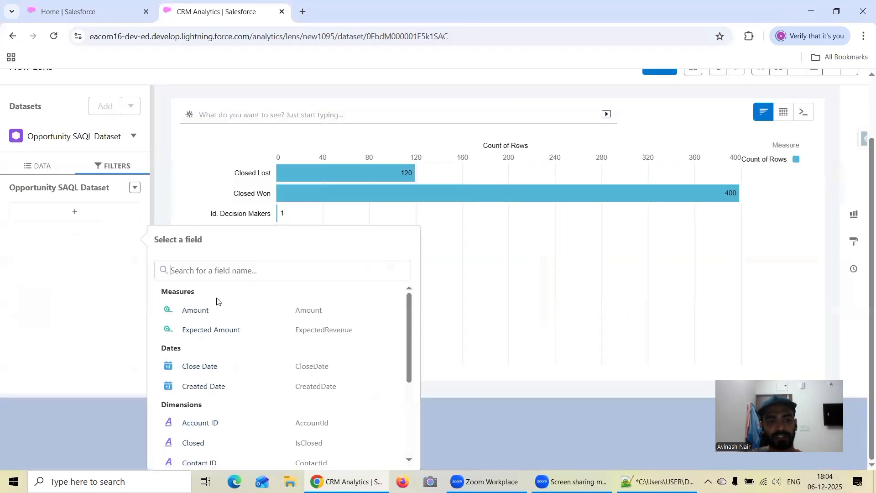
scroll(273, 350, down, 1)
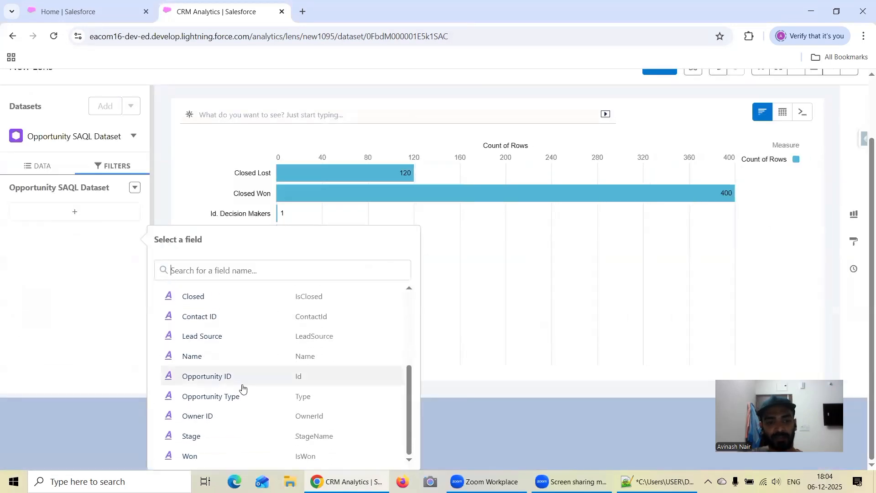
click(206, 439)
click(192, 237)
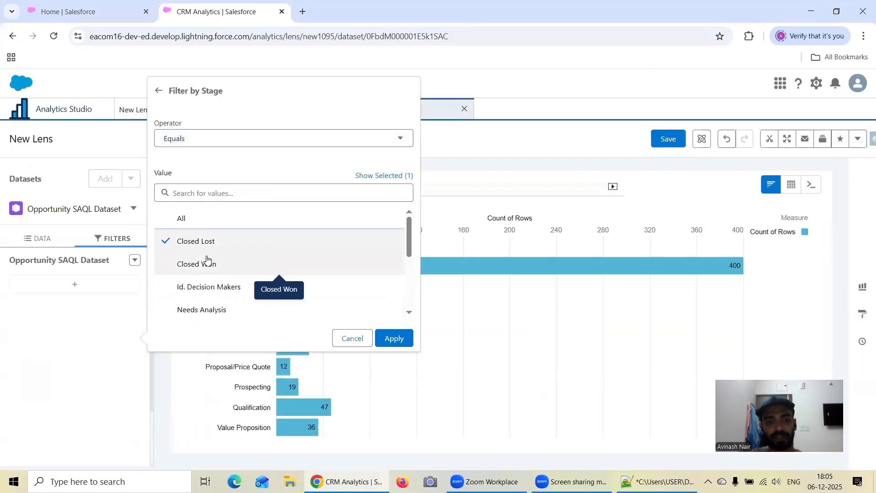
click(204, 260)
click(395, 335)
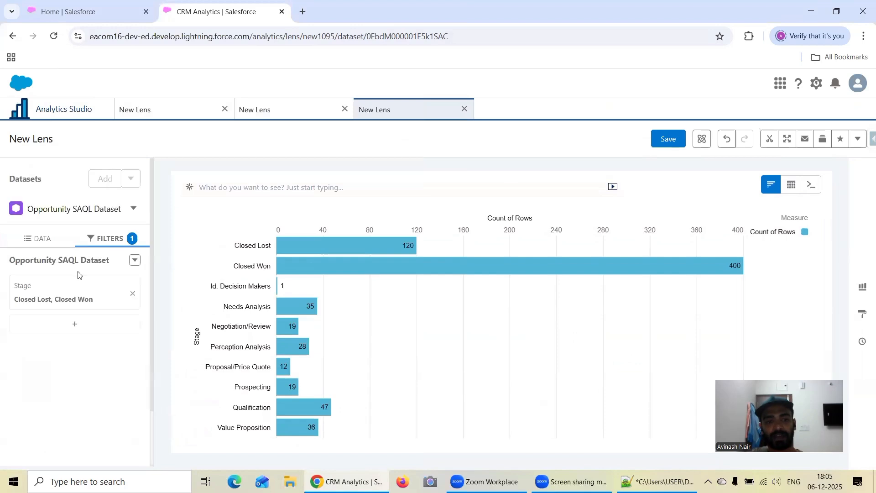
Sort the Stage grouping of the bars in descending order.
click(25, 241)
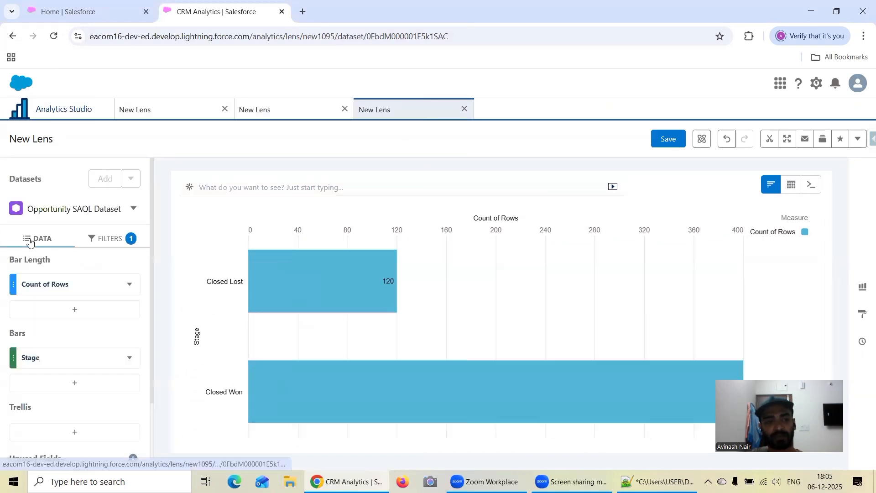
click(129, 358)
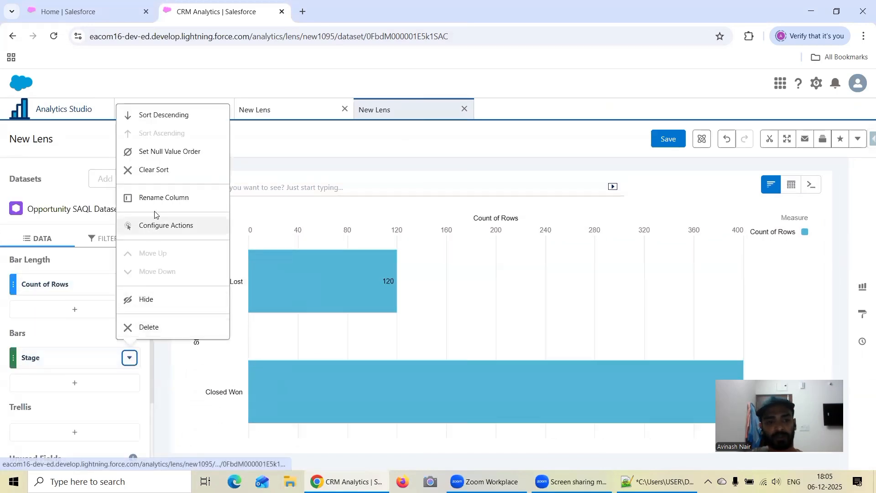
click(168, 115)
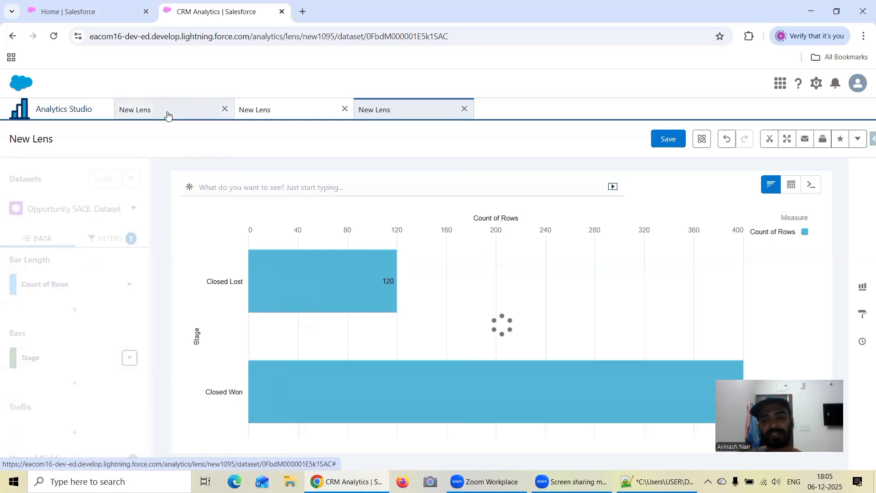